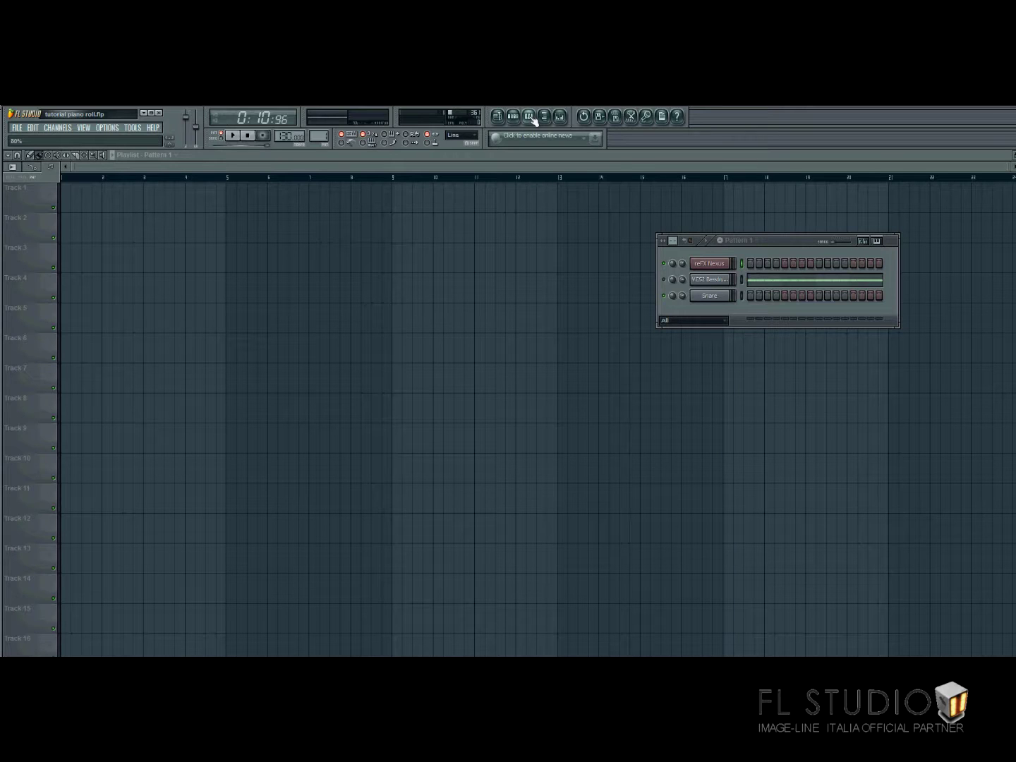
# Open the reFX Nexus piano roll as a floating window, widened and positioned over the playlist
pyautogui.click(530, 117)
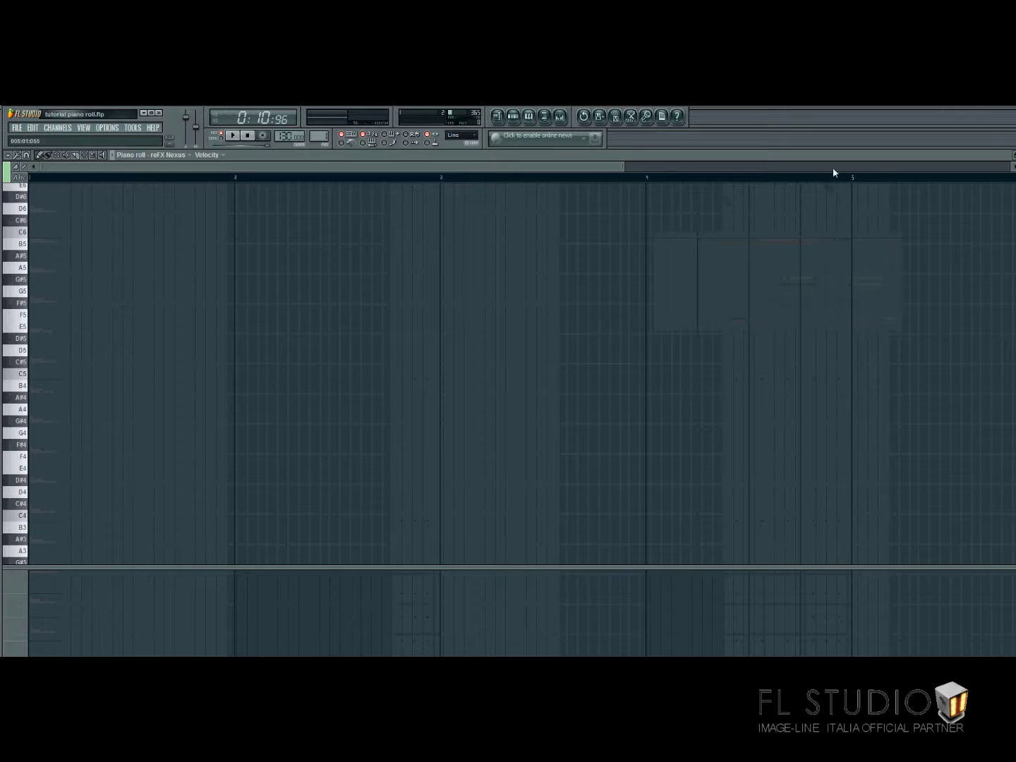
pyautogui.click(1012, 155)
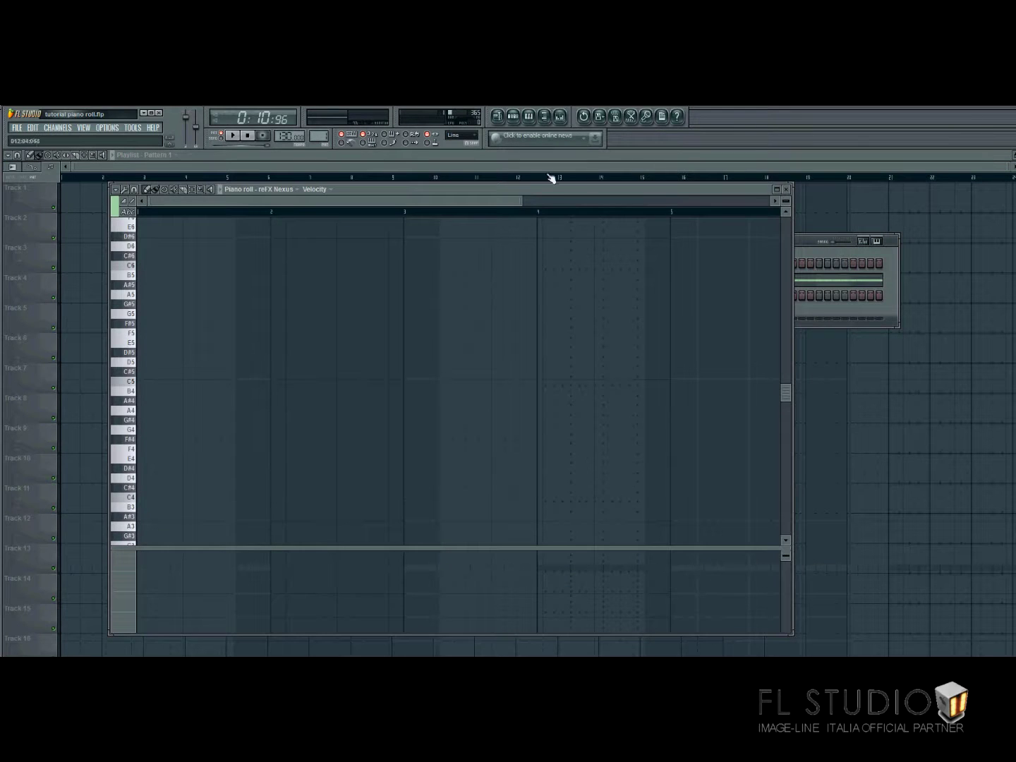
pyautogui.moveTo(546, 188); pyautogui.dragTo(520, 188)
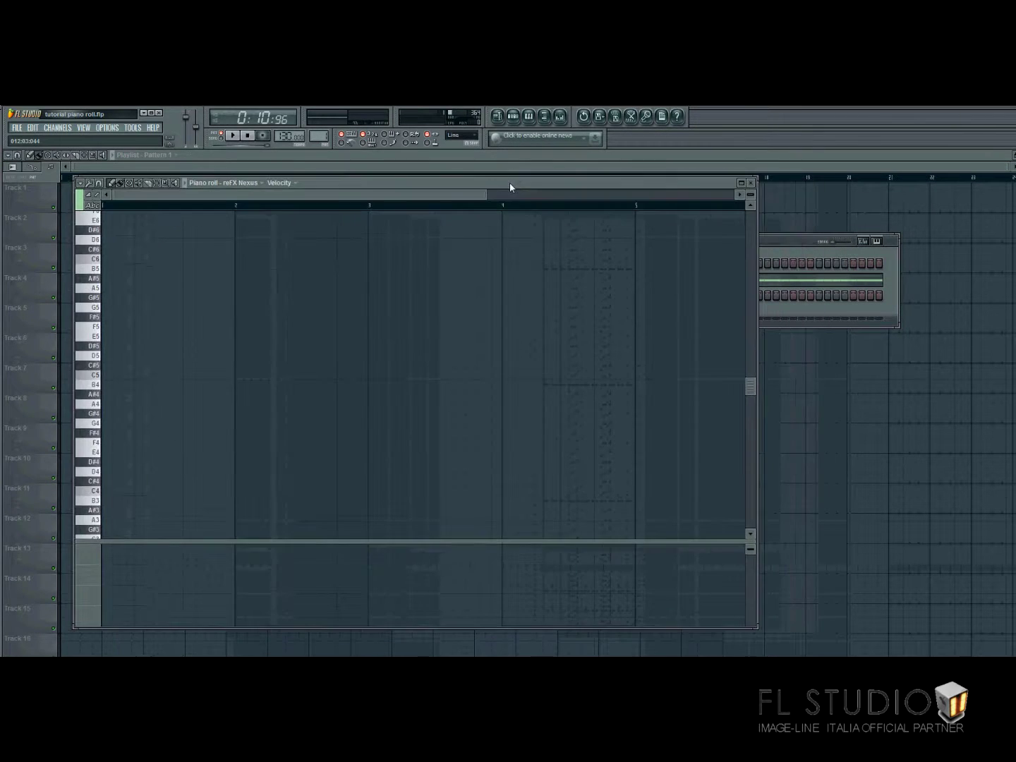
pyautogui.moveTo(753, 313); pyautogui.dragTo(872, 325)
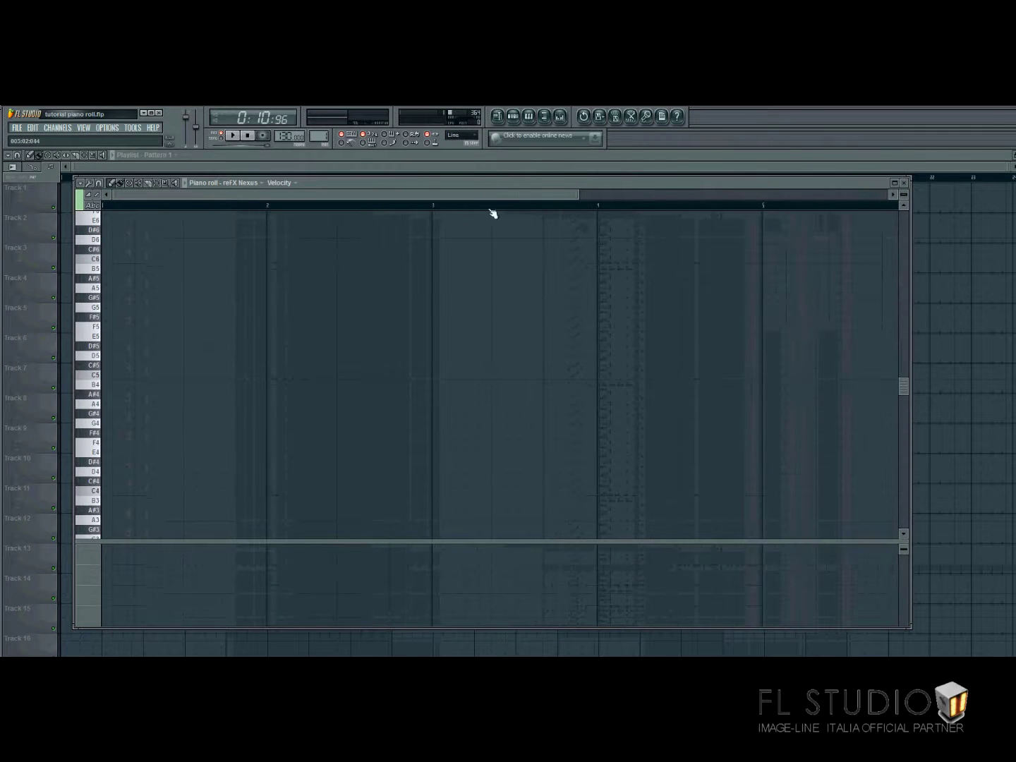
pyautogui.moveTo(508, 185); pyautogui.dragTo(505, 197)
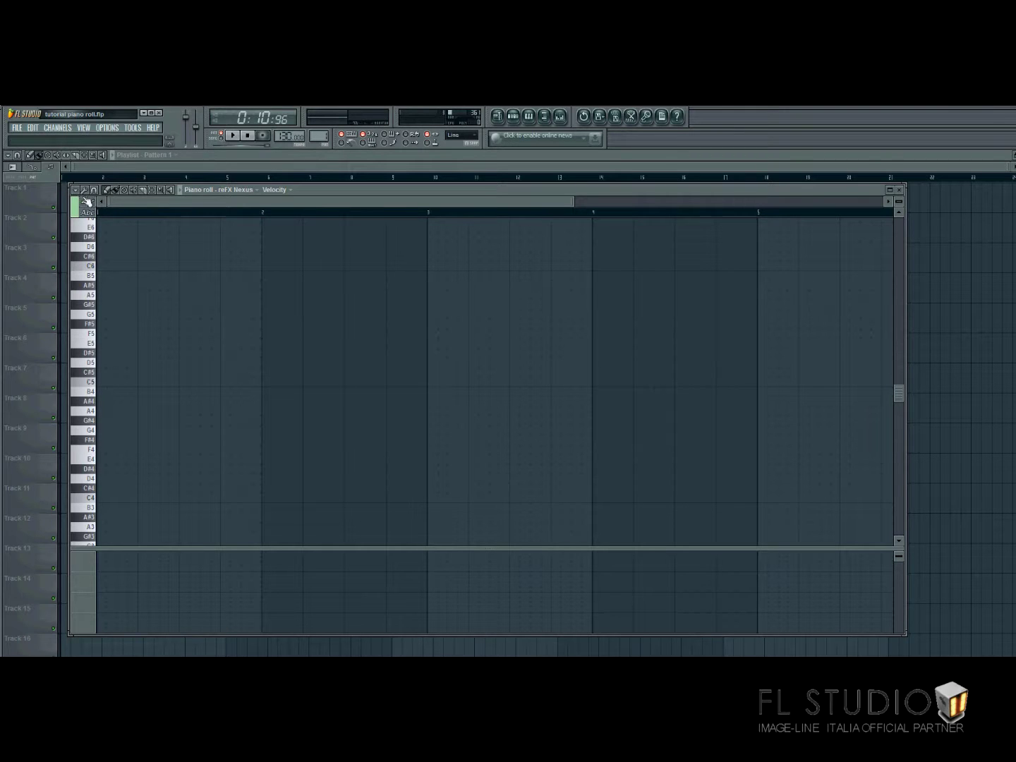
pyautogui.click(75, 190)
pyautogui.click(76, 193)
pyautogui.click(76, 190)
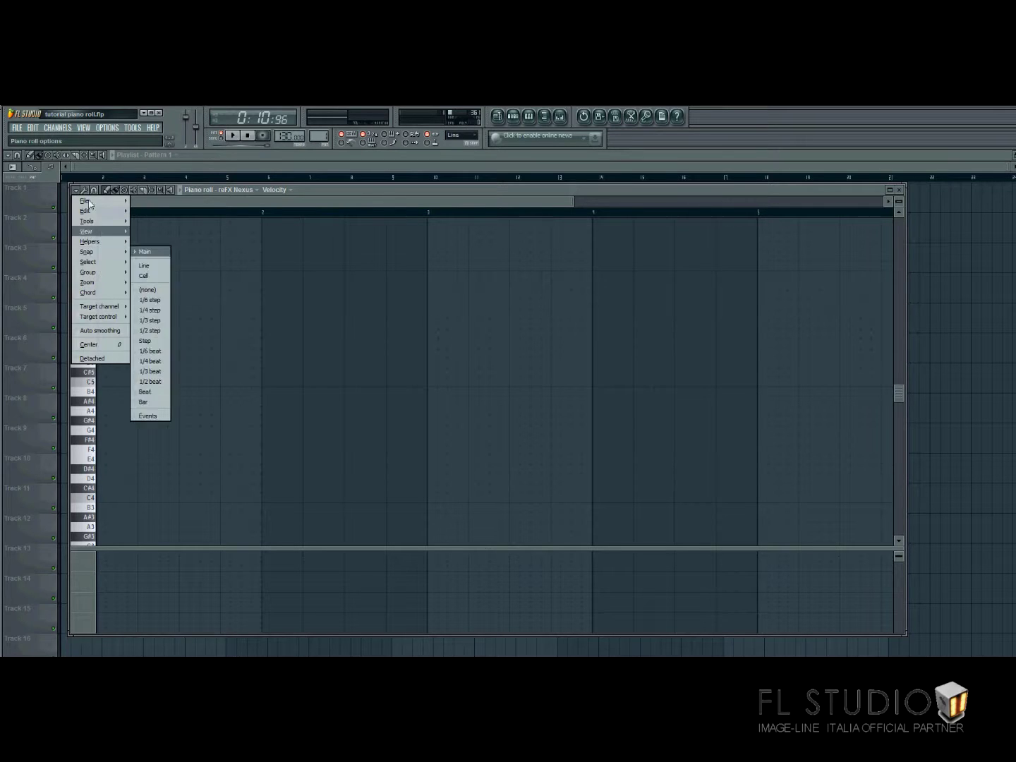
pyautogui.moveTo(110, 192)
pyautogui.click(324, 195)
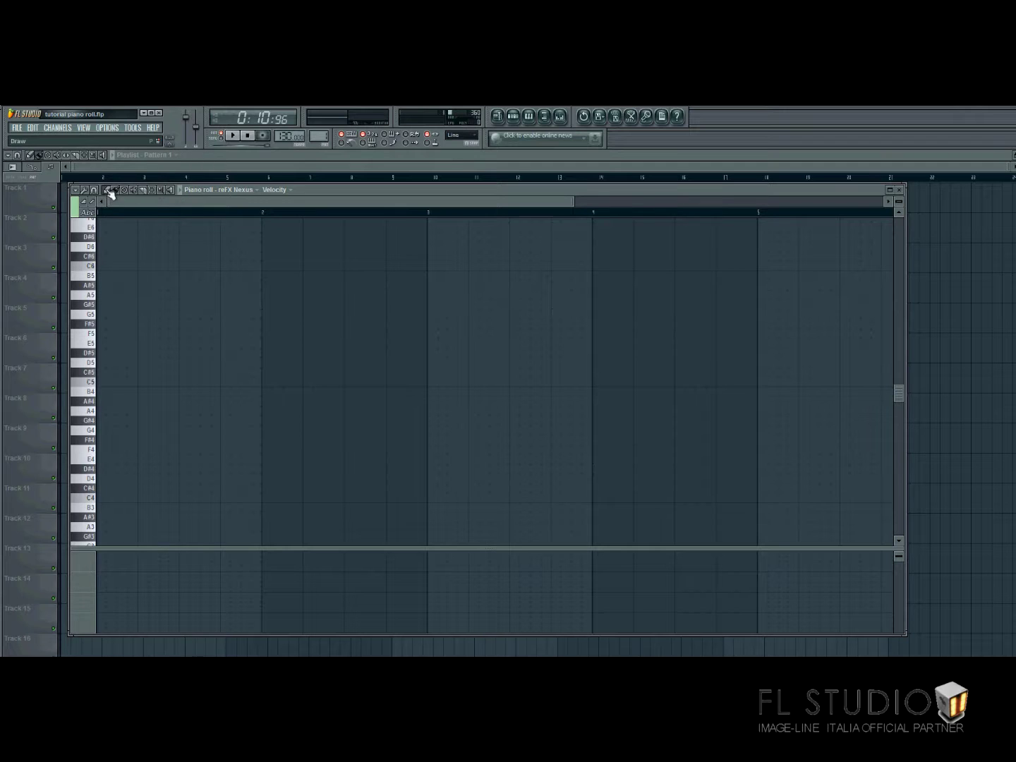
# Draw four C#6 notes in the first bar, one on each beat
pyautogui.click(102, 256)
pyautogui.click(139, 256)
pyautogui.click(180, 256)
pyautogui.moveTo(222, 258)
pyautogui.mouseDown()
pyautogui.moveTo(442, 262)
pyautogui.moveTo(220, 258)
pyautogui.mouseUp()
# Remove the four drawn notes from the first bar, starting from the last one
pyautogui.rightClick(230, 257)
pyautogui.rightClick(189, 256)
pyautogui.rightClick(148, 256)
pyautogui.rightClick(106, 256)
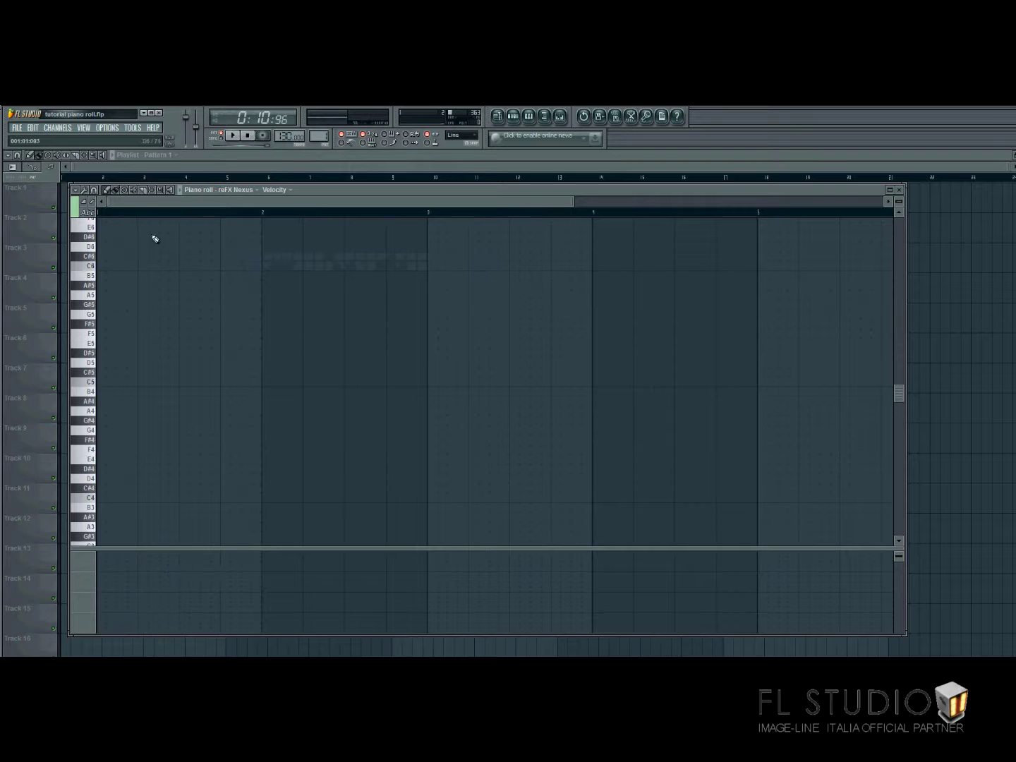
# Paint a continuous row of half-beat C6 notes from bar 1 to the start of bar 4
pyautogui.click(117, 191)
pyautogui.click(104, 266)
pyautogui.moveTo(104, 266); pyautogui.dragTo(629, 267)
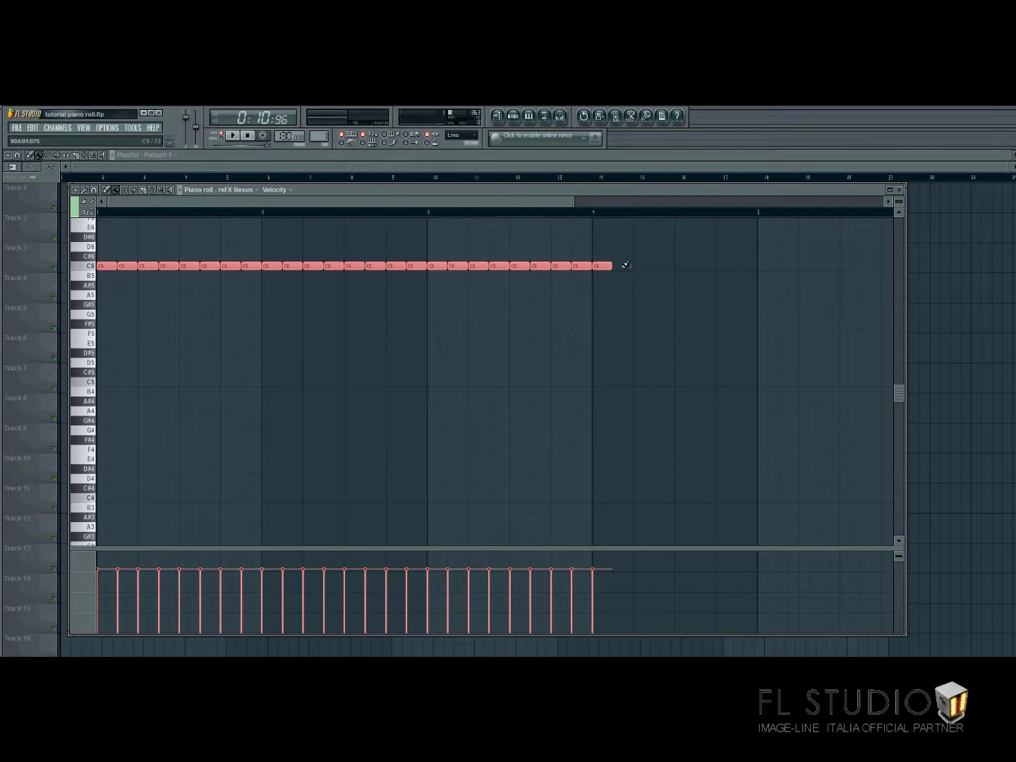
# Delete the last three notes of the painted row and clear all remaining notes
pyautogui.rightClick(602, 266)
pyautogui.rightClick(580, 265)
pyautogui.rightClick(561, 265)
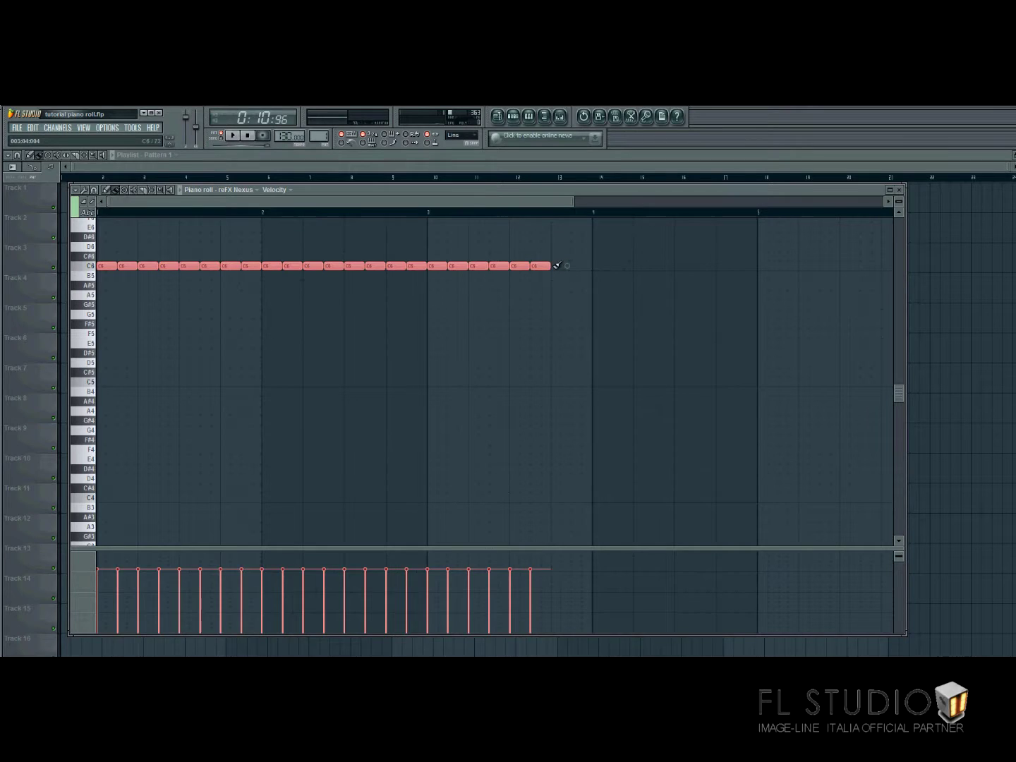
pyautogui.hotkey('ctrl', 'a')
pyautogui.press('Delete')
# Paint half-beat C6 notes across bars 1 and 2, and erase those in bar 2 with the Delete tool
pyautogui.click(103, 266)
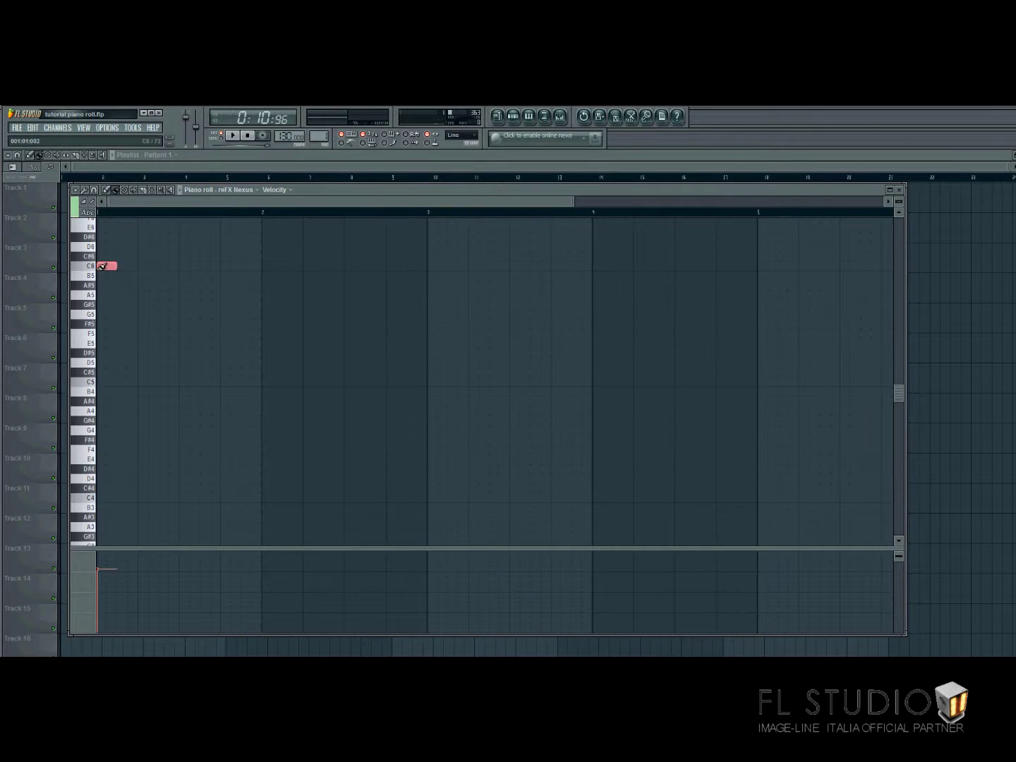
pyautogui.moveTo(102, 266); pyautogui.dragTo(437, 266)
pyautogui.click(125, 191)
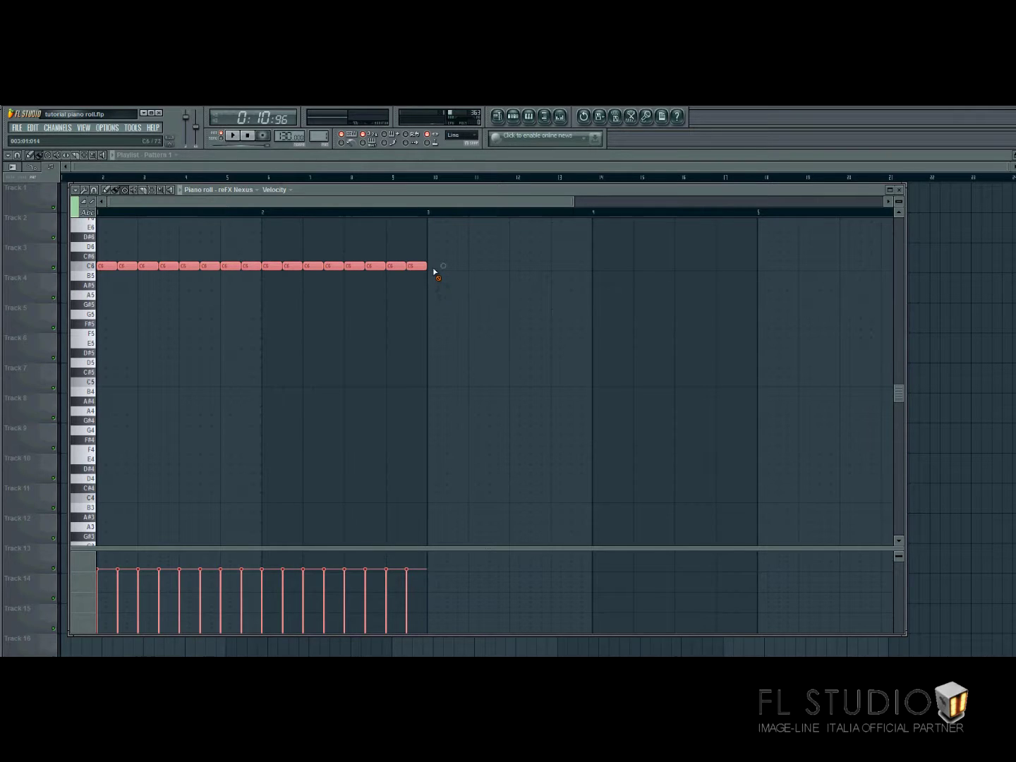
pyautogui.moveTo(434, 267)
pyautogui.mouseDown()
pyautogui.moveTo(113, 269)
pyautogui.moveTo(382, 265)
pyautogui.mouseUp()
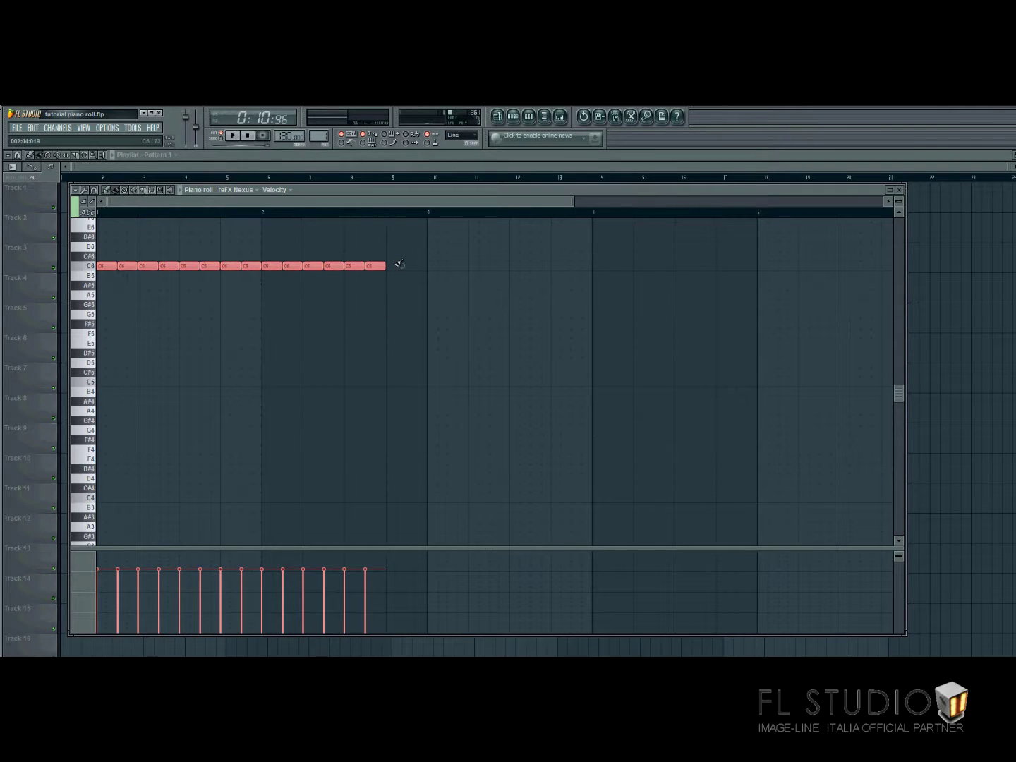
pyautogui.click(396, 267)
pyautogui.moveTo(393, 268)
pyautogui.mouseDown()
pyautogui.moveTo(196, 269)
pyautogui.moveTo(257, 267)
pyautogui.mouseUp()
# Mute the first four C6 notes in bar 1 with the Mute tool
pyautogui.click(136, 191)
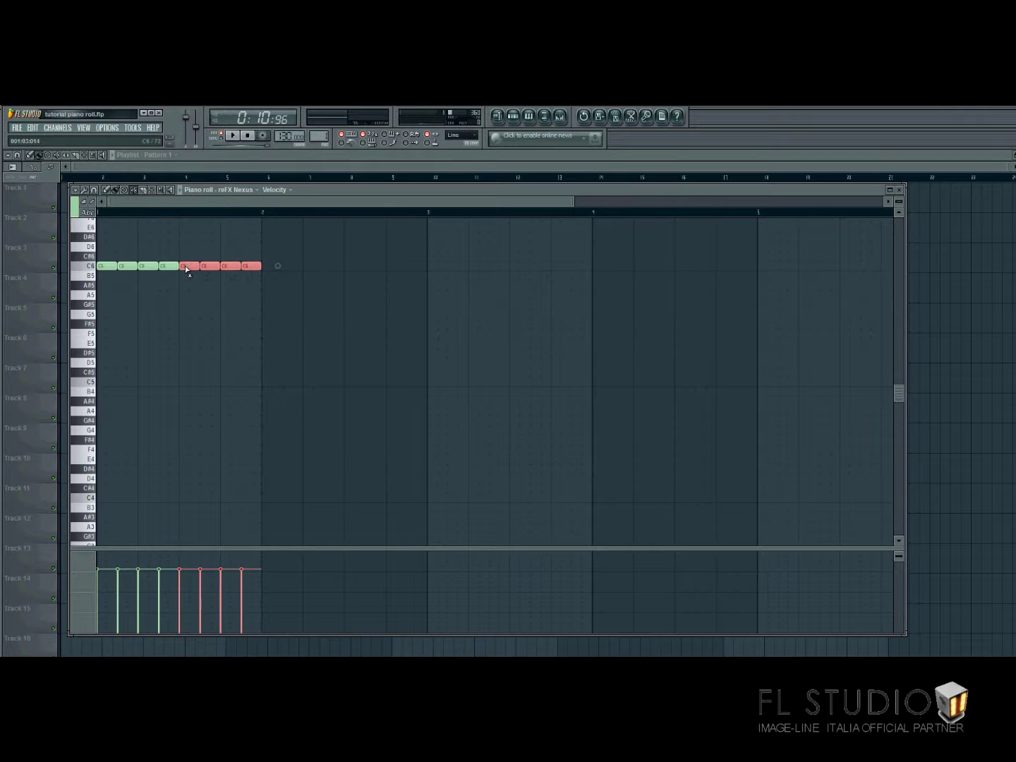
pyautogui.moveTo(176, 267)
pyautogui.mouseDown()
pyautogui.moveTo(120, 269)
pyautogui.moveTo(131, 271)
pyautogui.mouseUp()
pyautogui.moveTo(172, 268); pyautogui.dragTo(86, 271)
# Play the pattern with the muted notes, stop it, and unmute the first four C6 notes
pyautogui.press('space')
pyautogui.press('space')
pyautogui.press('space')
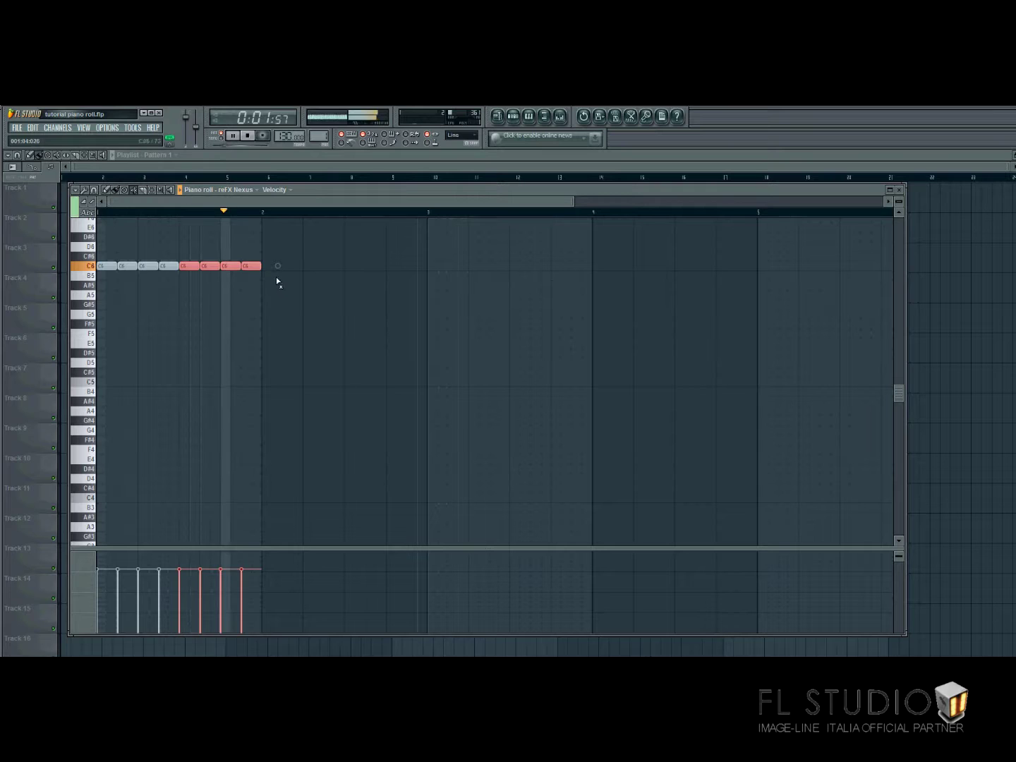
pyautogui.press('space')
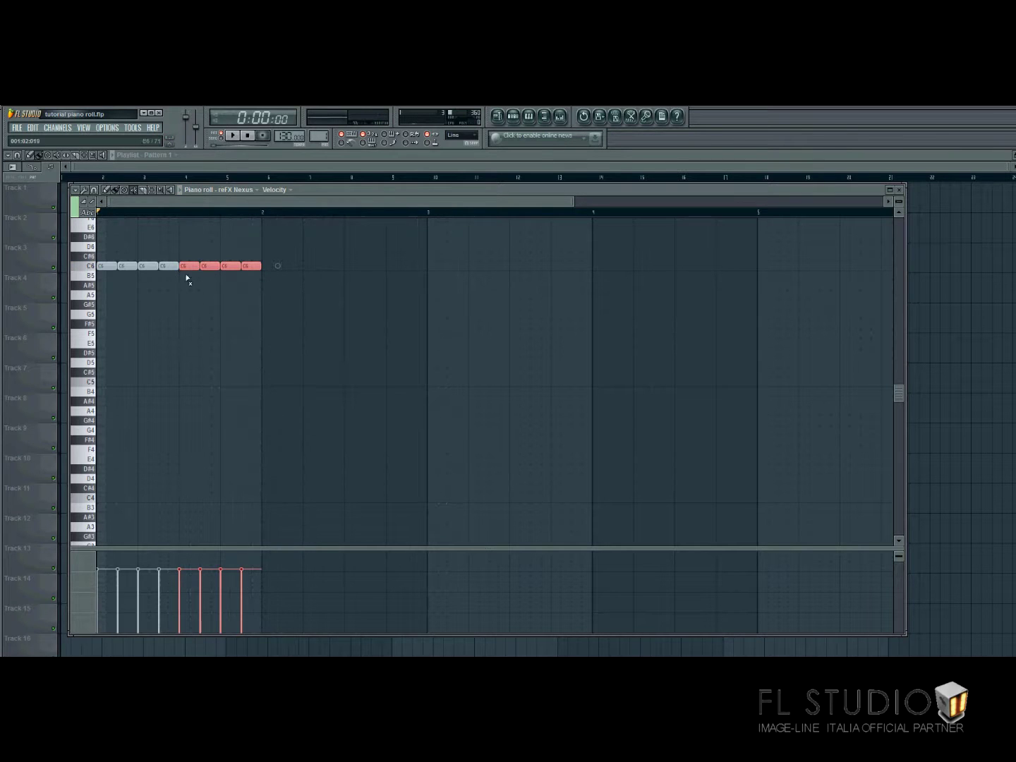
pyautogui.moveTo(169, 266); pyautogui.dragTo(87, 274)
# Slice the third to eighth C6 notes in half with the Slice tool and undo every slice
pyautogui.click(150, 192)
pyautogui.moveTo(151, 257); pyautogui.dragTo(251, 278)
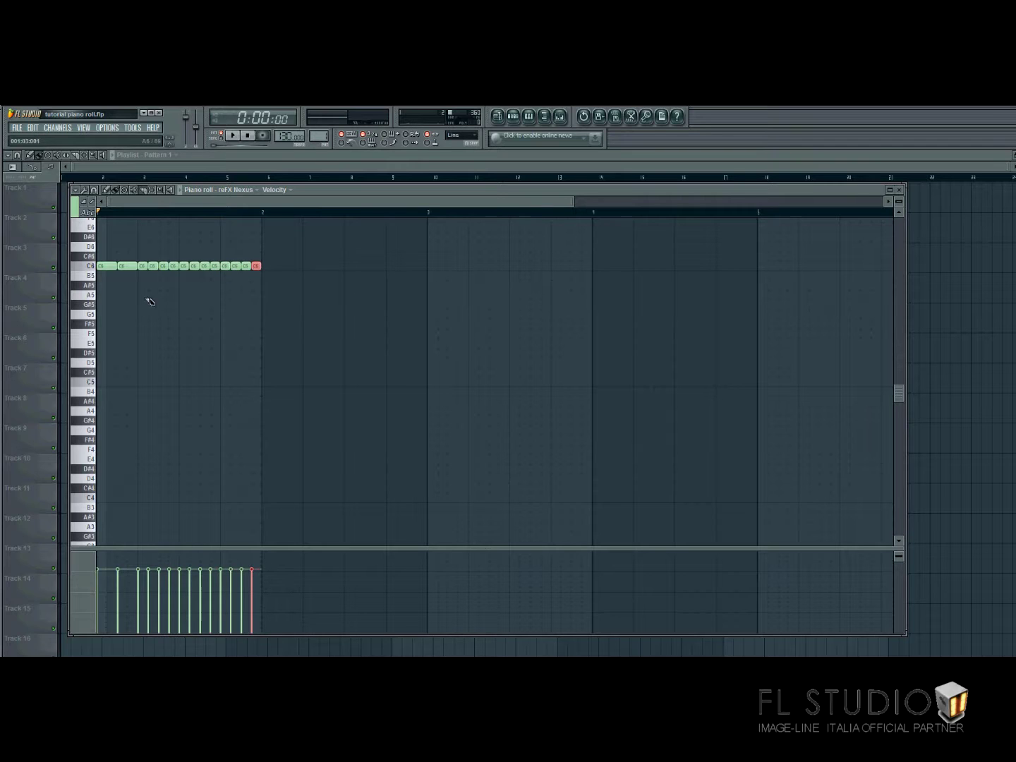
pyautogui.hotkey('ctrl', 'z')
pyautogui.hotkey('ctrl', 'z')
pyautogui.hotkey('ctrl', 'z')
pyautogui.hotkey('ctrl', 'z')
pyautogui.hotkey('ctrl', 'z')
pyautogui.hotkey('ctrl', 'z')
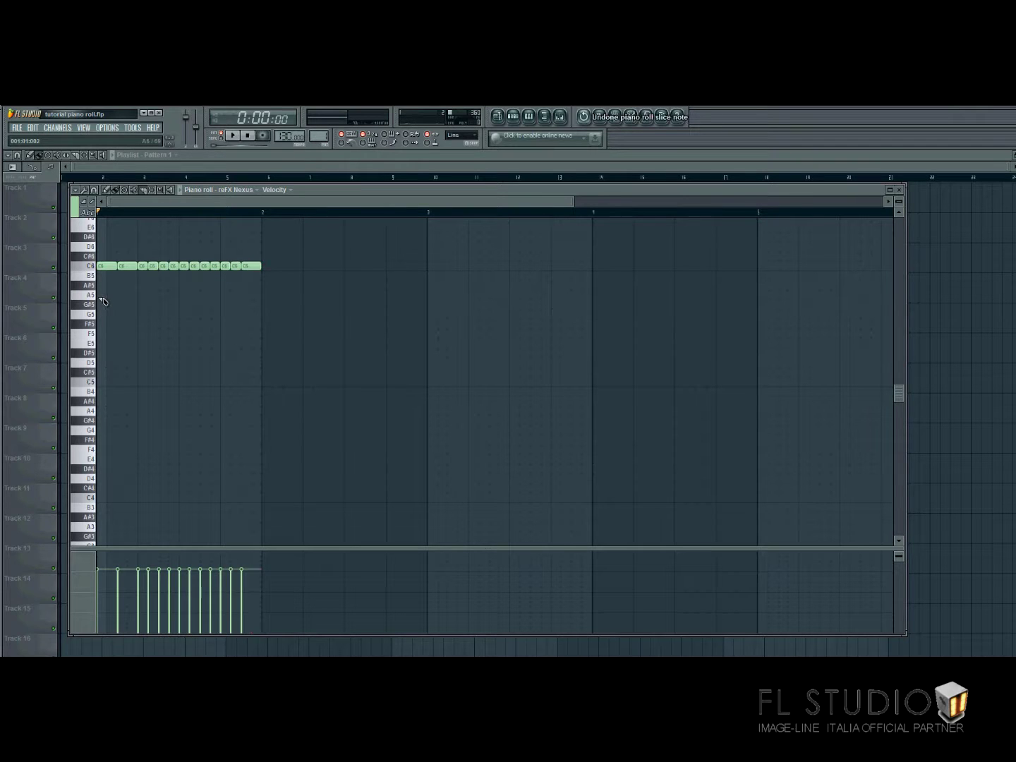
pyautogui.hotkey('ctrl', 'z')
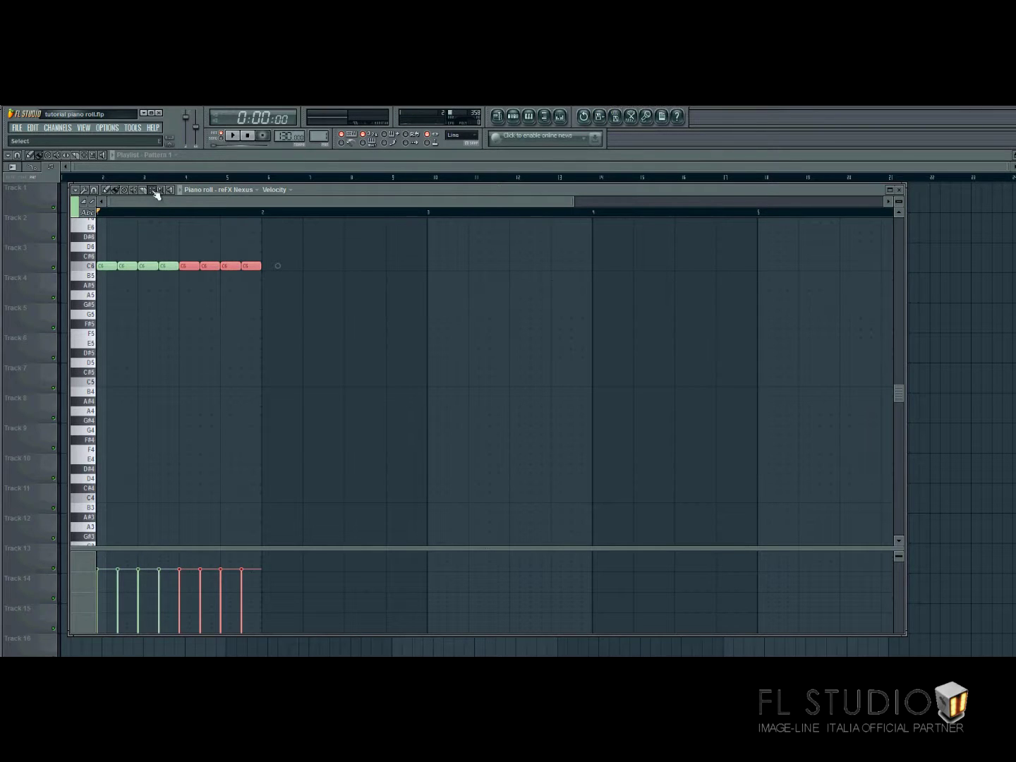
# Select all eight C6 notes in the first bar with the Select tool
pyautogui.moveTo(270, 242); pyautogui.dragTo(93, 300)
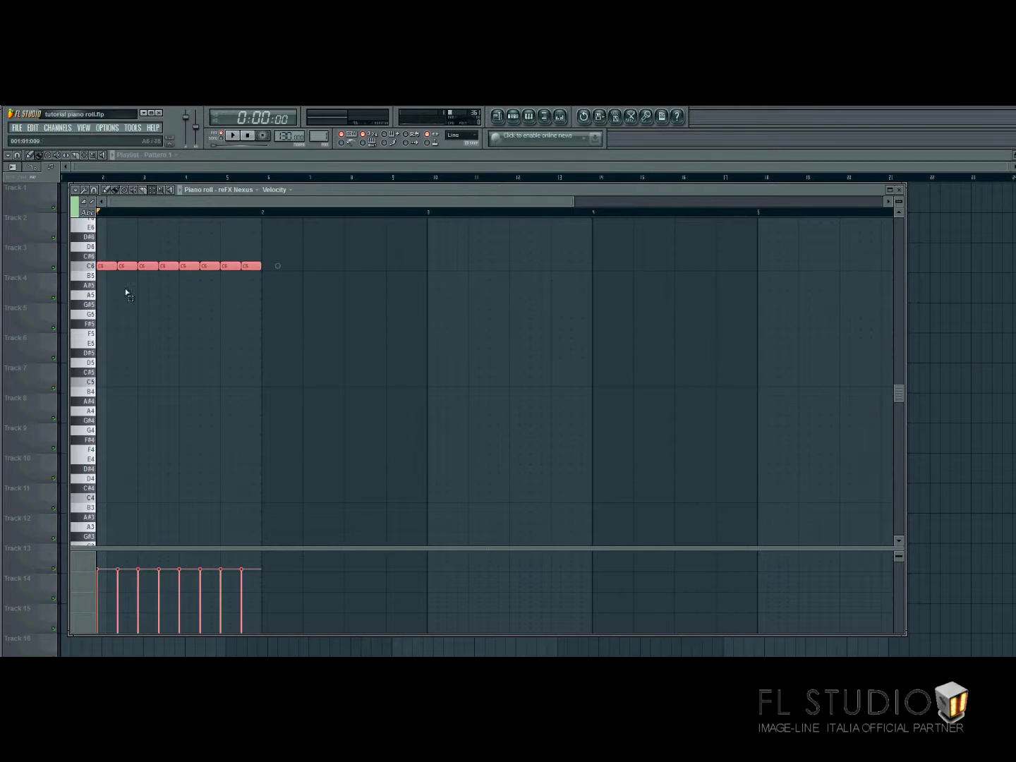
pyautogui.moveTo(268, 233); pyautogui.dragTo(71, 304)
# Inspect the C6 notes up close with the Zoom tool and audition them with the Playback tool
pyautogui.click(165, 192)
pyautogui.click(186, 267)
pyautogui.moveTo(305, 341); pyautogui.dragTo(79, 410)
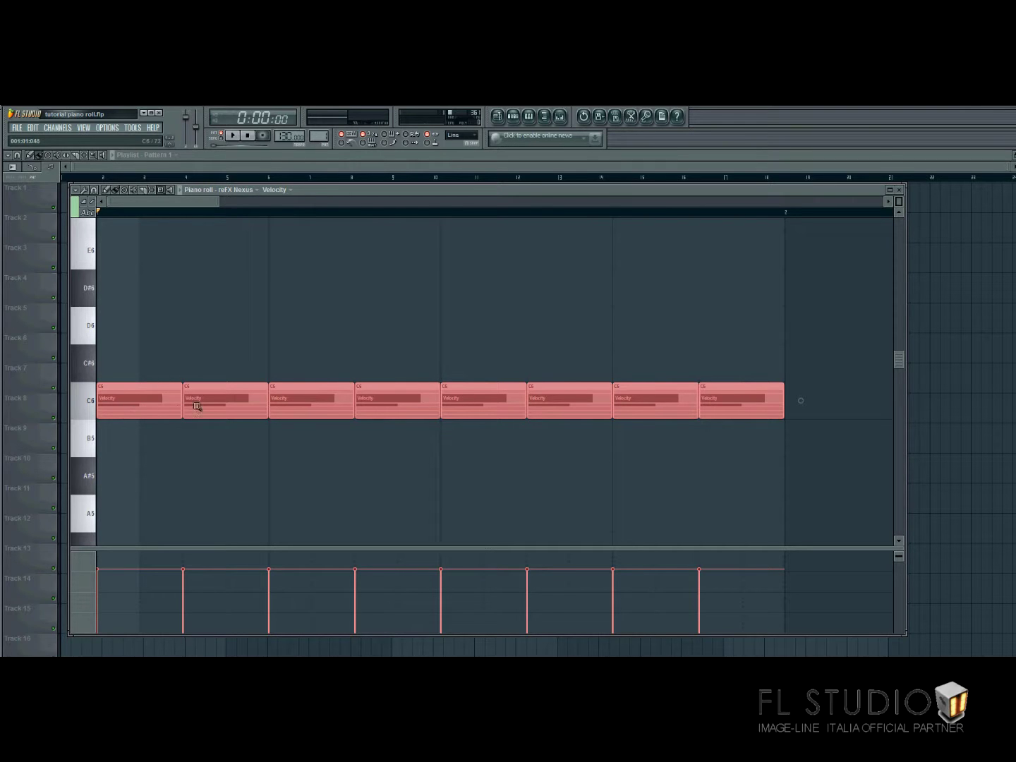
pyautogui.scroll(-5, 198, 406)
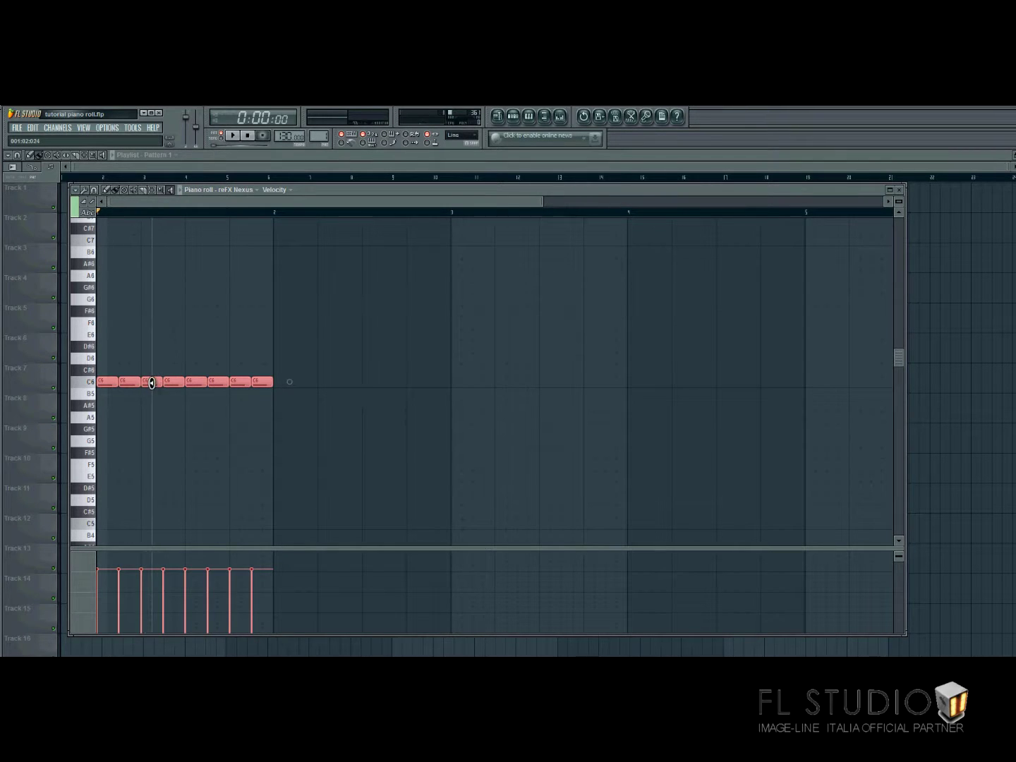
pyautogui.click(180, 382)
pyautogui.click(193, 383)
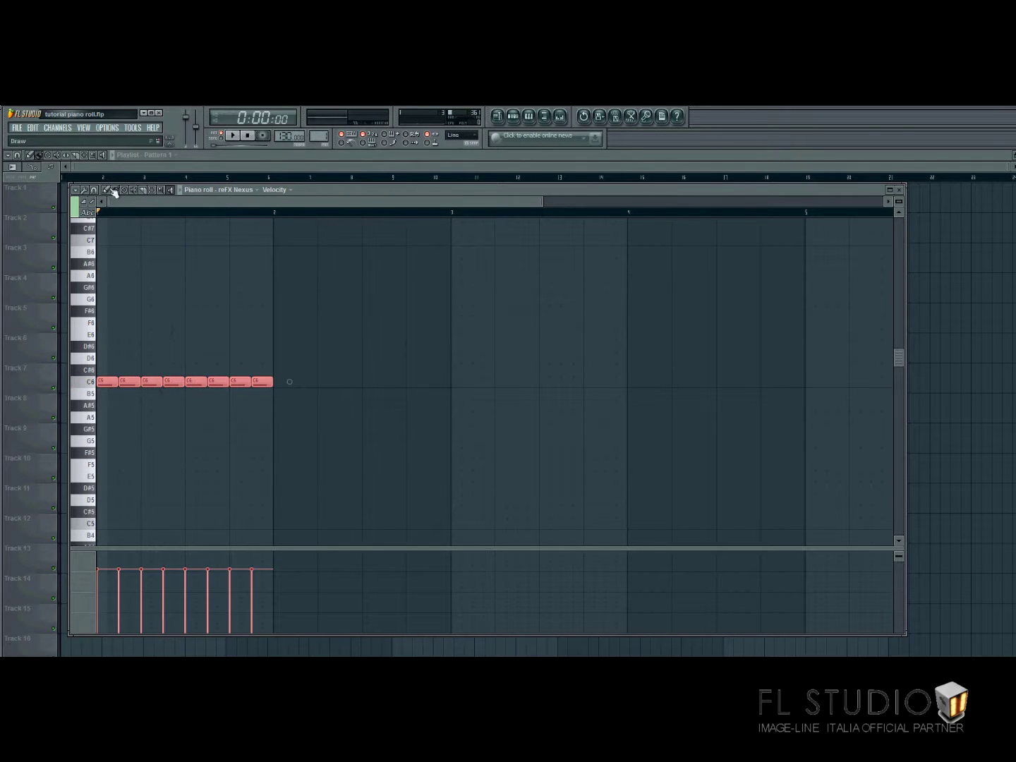
# Move the last four C6 notes to F6, A#6, D6 and A5, and audition them with the Playback tool
pyautogui.click(206, 370)
pyautogui.moveTo(212, 371); pyautogui.dragTo(226, 265)
pyautogui.moveTo(240, 383); pyautogui.dragTo(257, 419)
pyautogui.click(191, 322)
pyautogui.click(232, 265)
pyautogui.moveTo(232, 265)
pyautogui.mouseDown()
pyautogui.moveTo(244, 392)
pyautogui.moveTo(242, 275)
pyautogui.moveTo(233, 265)
pyautogui.mouseUp()
pyautogui.click(262, 427)
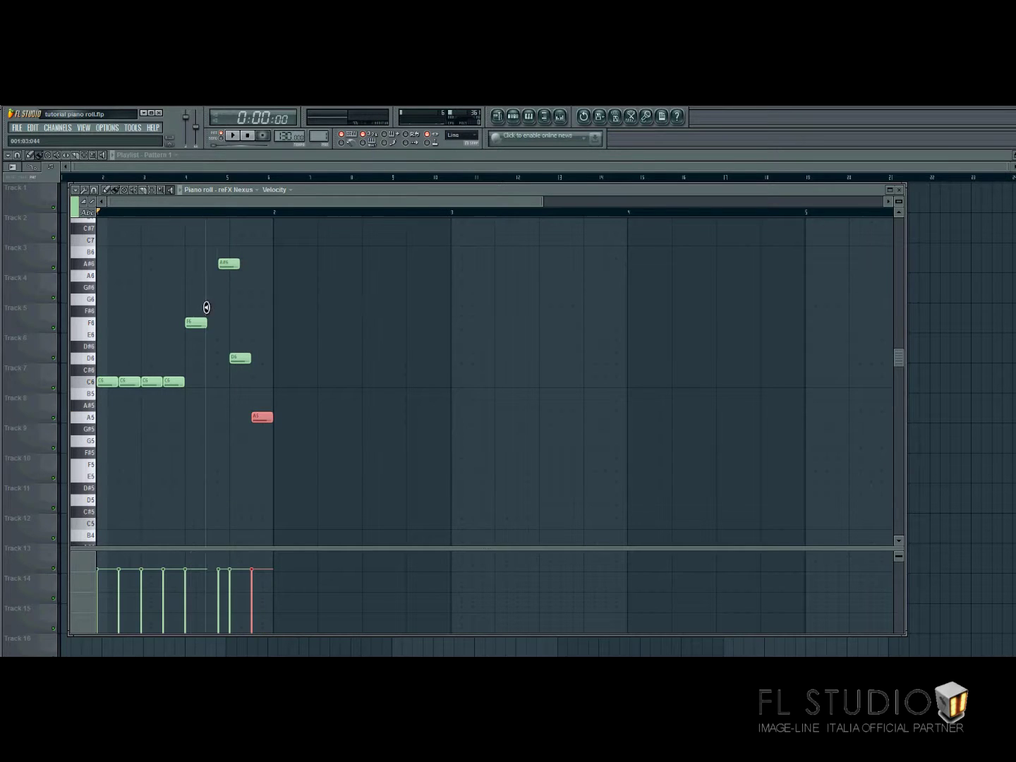
pyautogui.moveTo(233, 236); pyautogui.dragTo(194, 322)
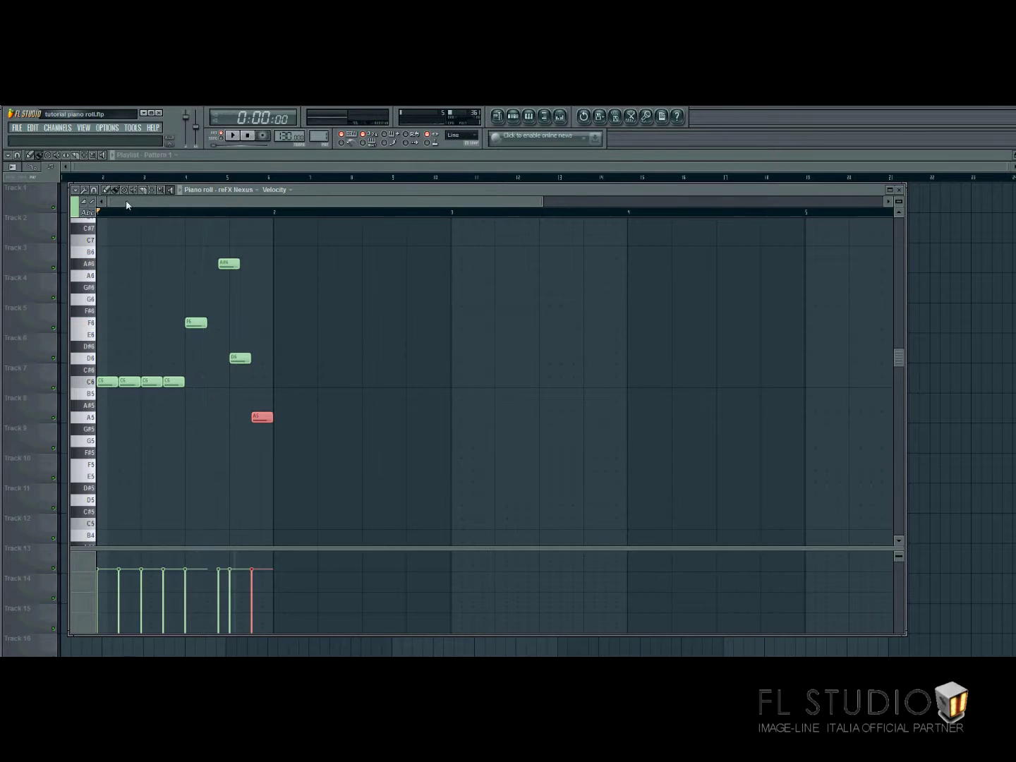
# Delete the F6, A#6, D6 and A5 notes and paint four C6 notes in the second half of bar 1
pyautogui.click(126, 189)
pyautogui.click(227, 264)
pyautogui.click(195, 322)
pyautogui.click(262, 417)
pyautogui.click(240, 358)
pyautogui.press('b')
pyautogui.moveTo(193, 383); pyautogui.dragTo(261, 382)
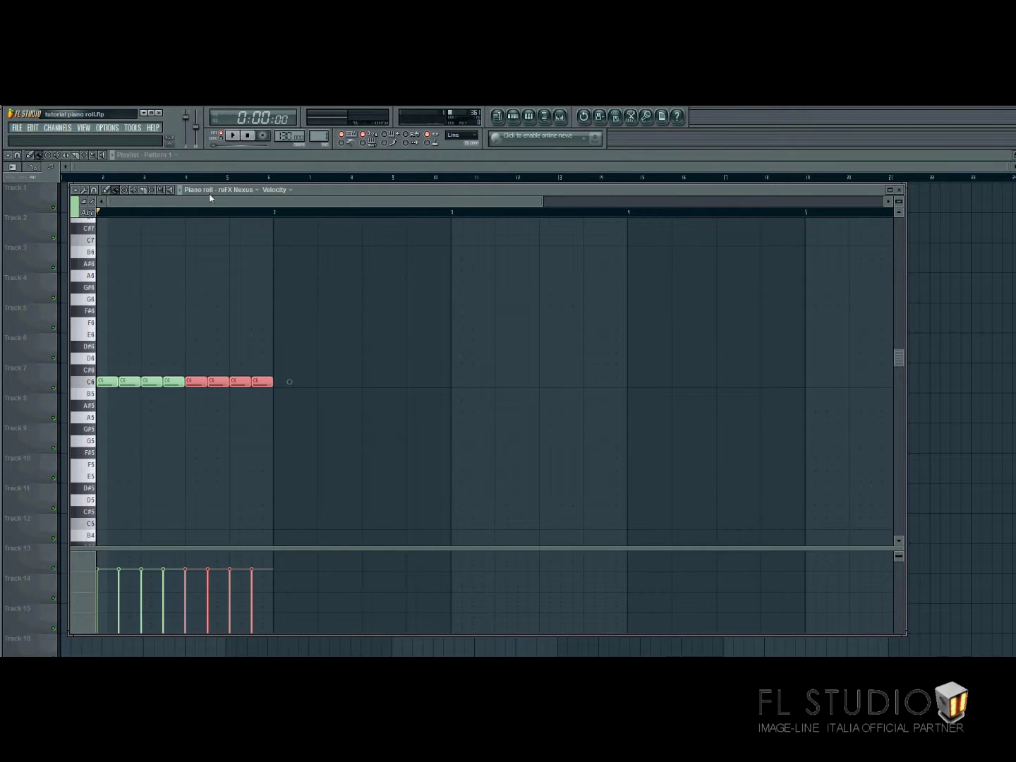
# View the VES2 Bassdrum 008 channel's notes in the piano roll and return to the reFX Nexus channel
pyautogui.click(252, 194)
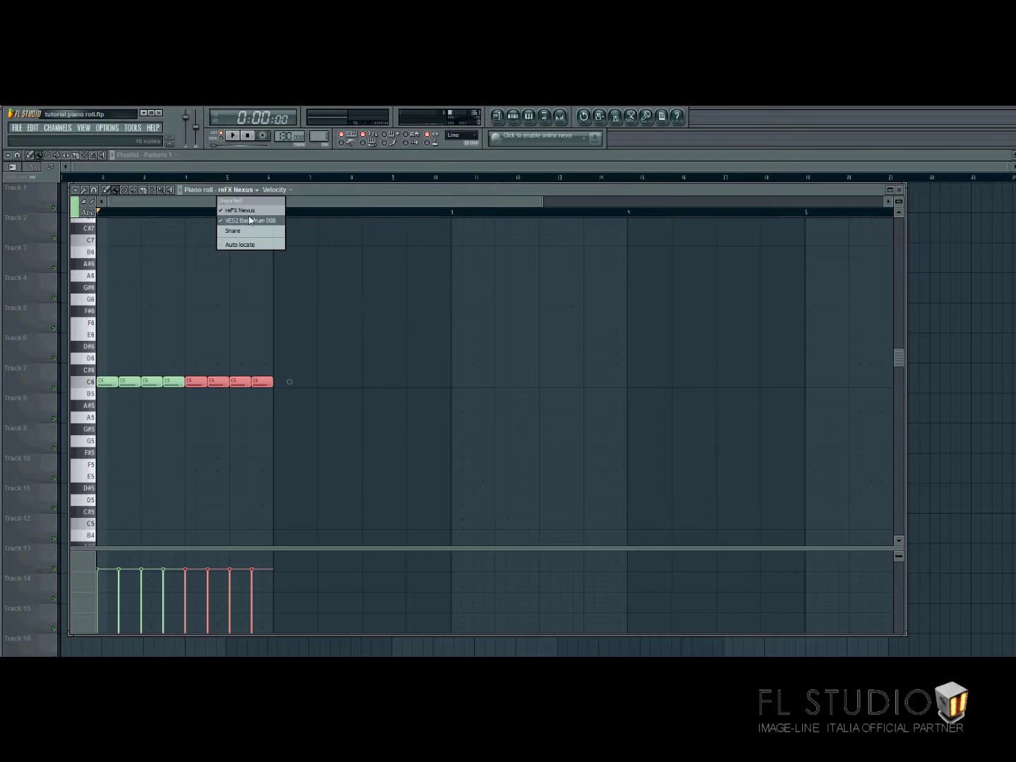
pyautogui.click(249, 220)
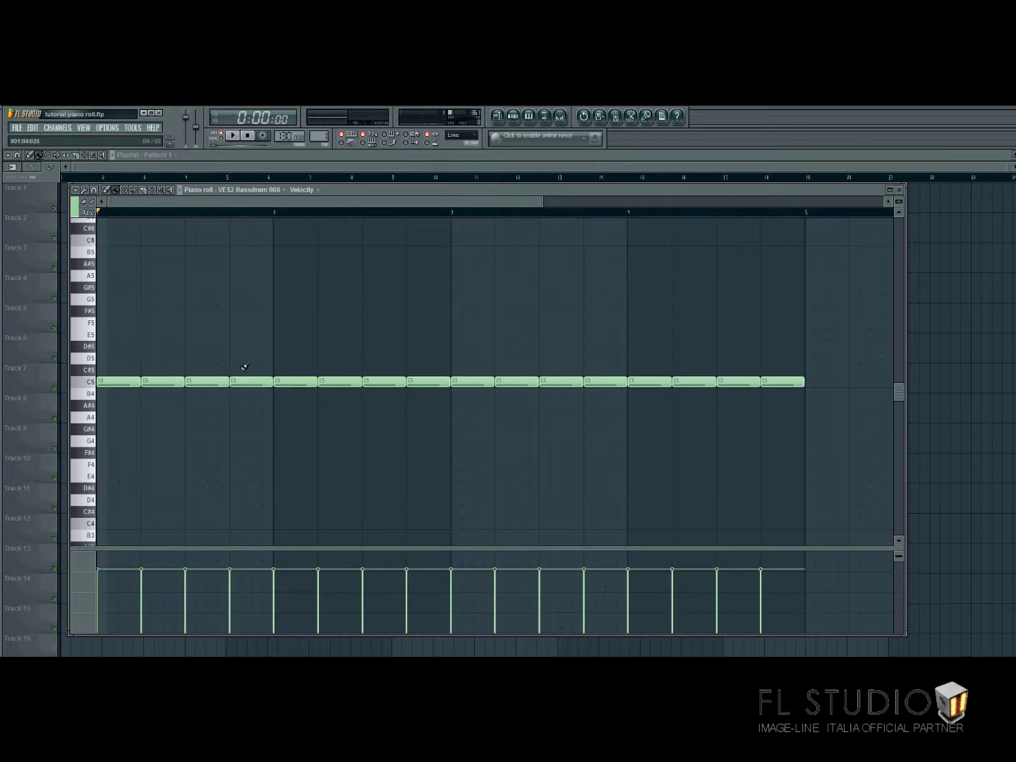
pyautogui.click(264, 192)
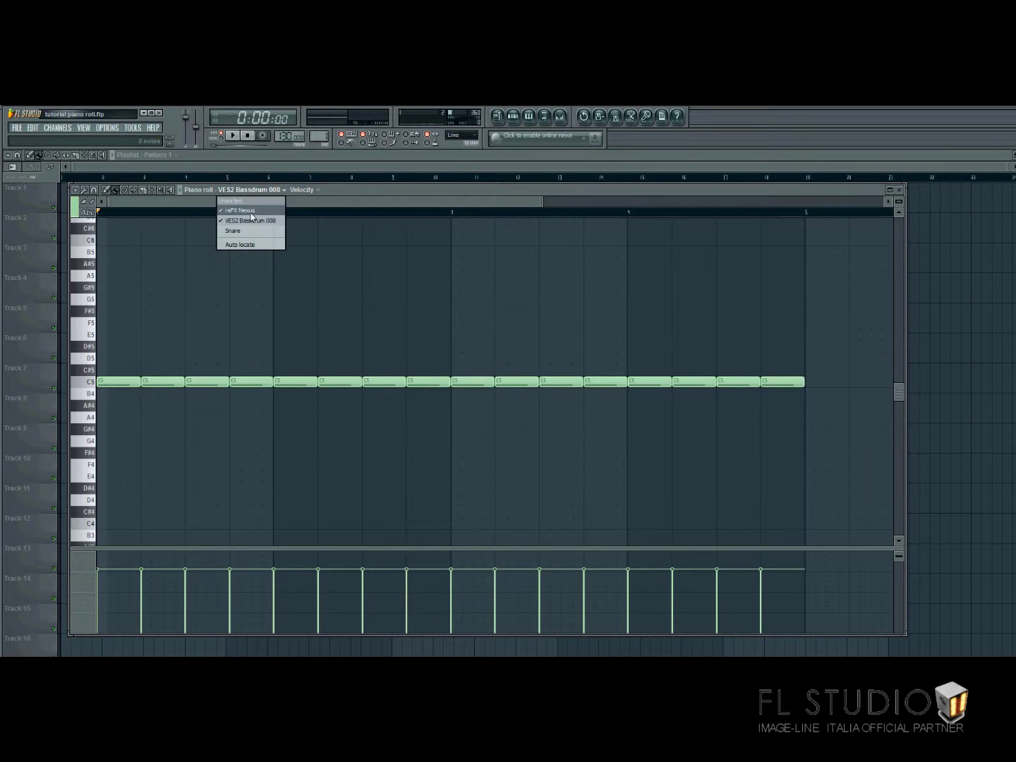
pyautogui.click(251, 217)
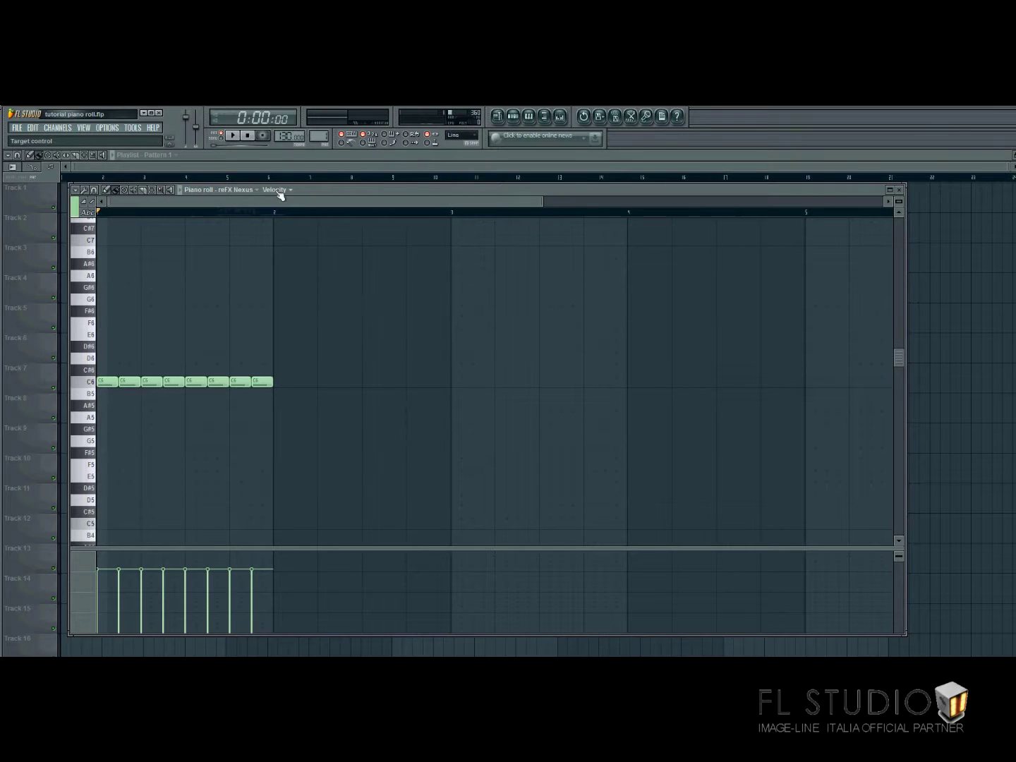
# Examine the note properties and channel controls available as target control for the event lane
pyautogui.click(276, 193)
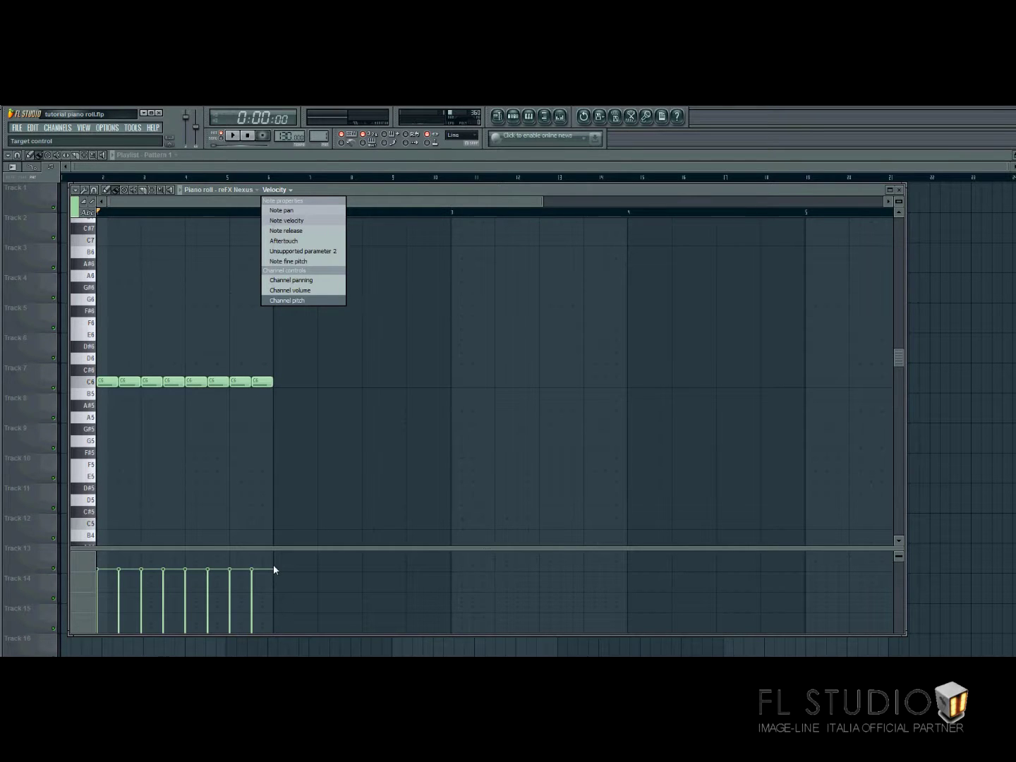
pyautogui.click(143, 573)
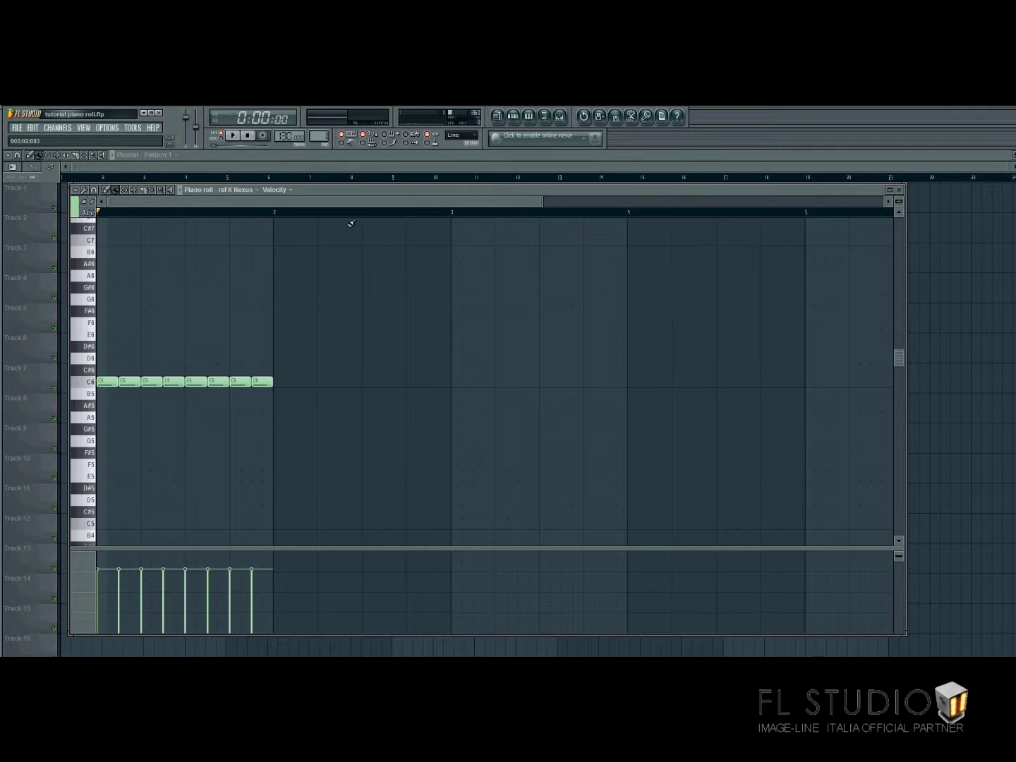
# Open the color group palette for the piano roll notes
pyautogui.moveTo(448, 206); pyautogui.dragTo(314, 205)
pyautogui.moveTo(543, 202); pyautogui.dragTo(509, 204)
pyautogui.moveTo(897, 365)
pyautogui.mouseDown()
pyautogui.moveTo(904, 333)
pyautogui.moveTo(909, 389)
pyautogui.moveTo(909, 339)
pyautogui.moveTo(911, 370)
pyautogui.moveTo(909, 359)
pyautogui.mouseUp()
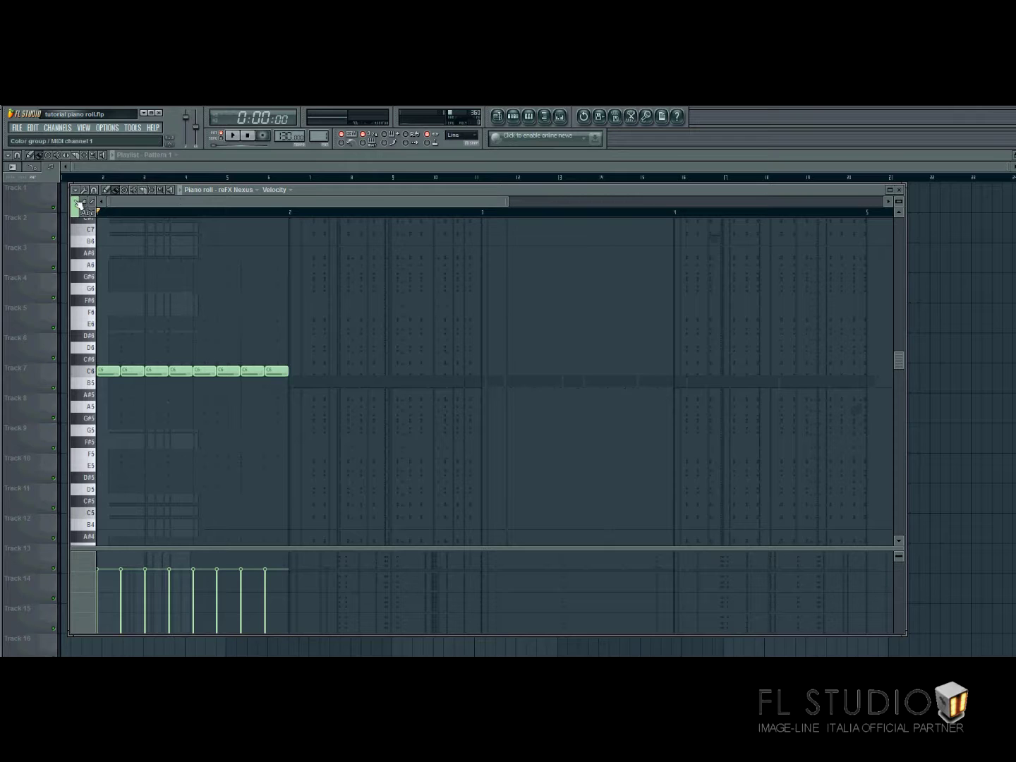
pyautogui.click(78, 204)
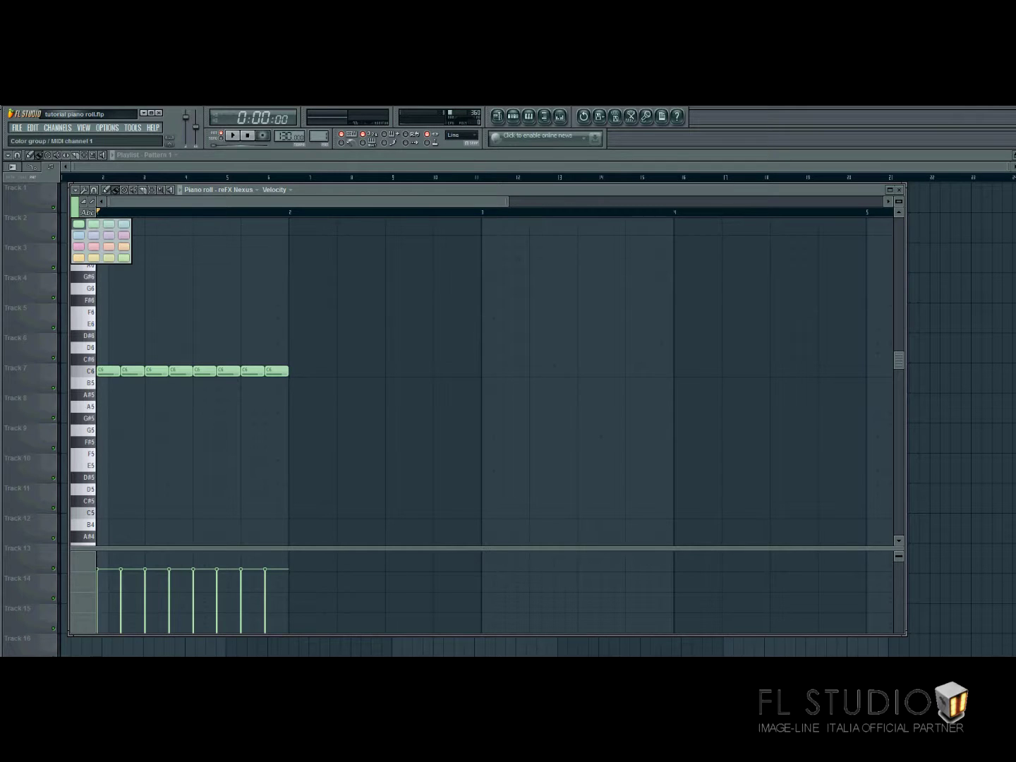
pyautogui.moveTo(297, 667)
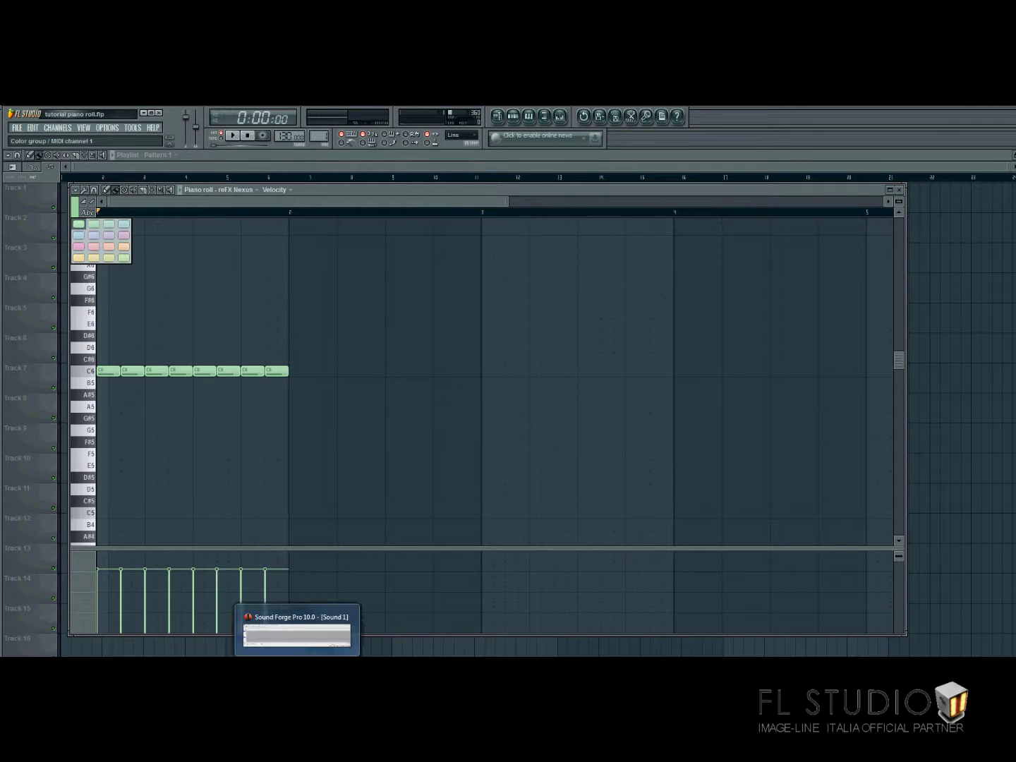
pyautogui.click(297, 667)
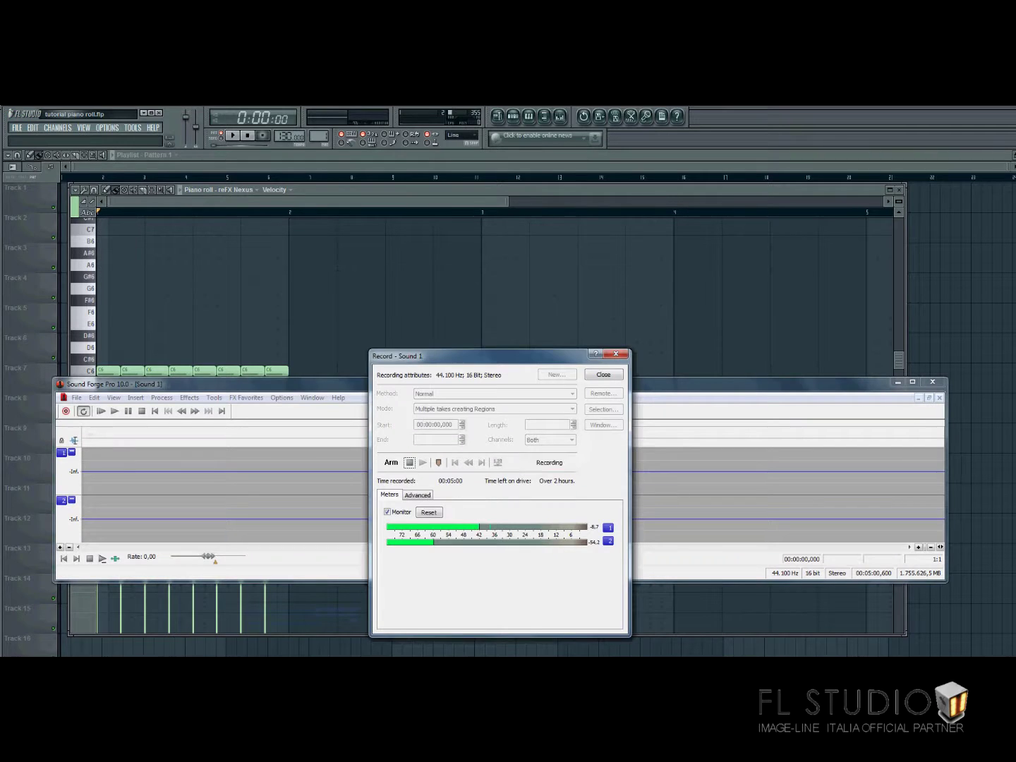
pyautogui.click(455, 197)
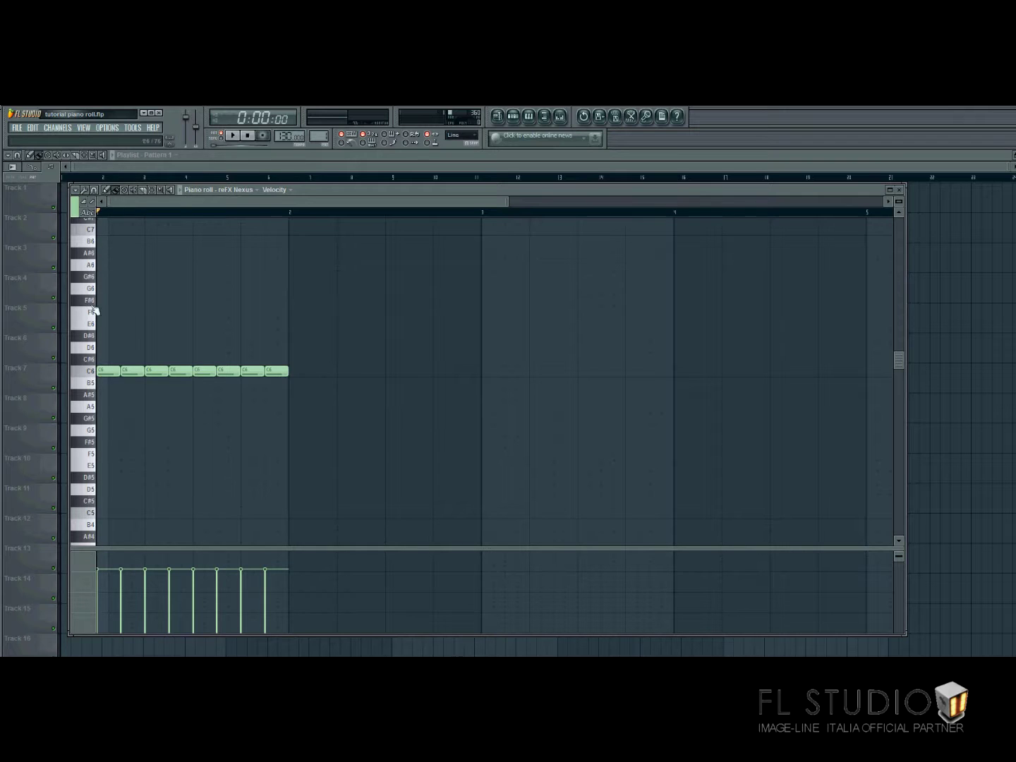
# Switch the piano roll's keyboard view to plain piano keys and back to note names
pyautogui.click(89, 213)
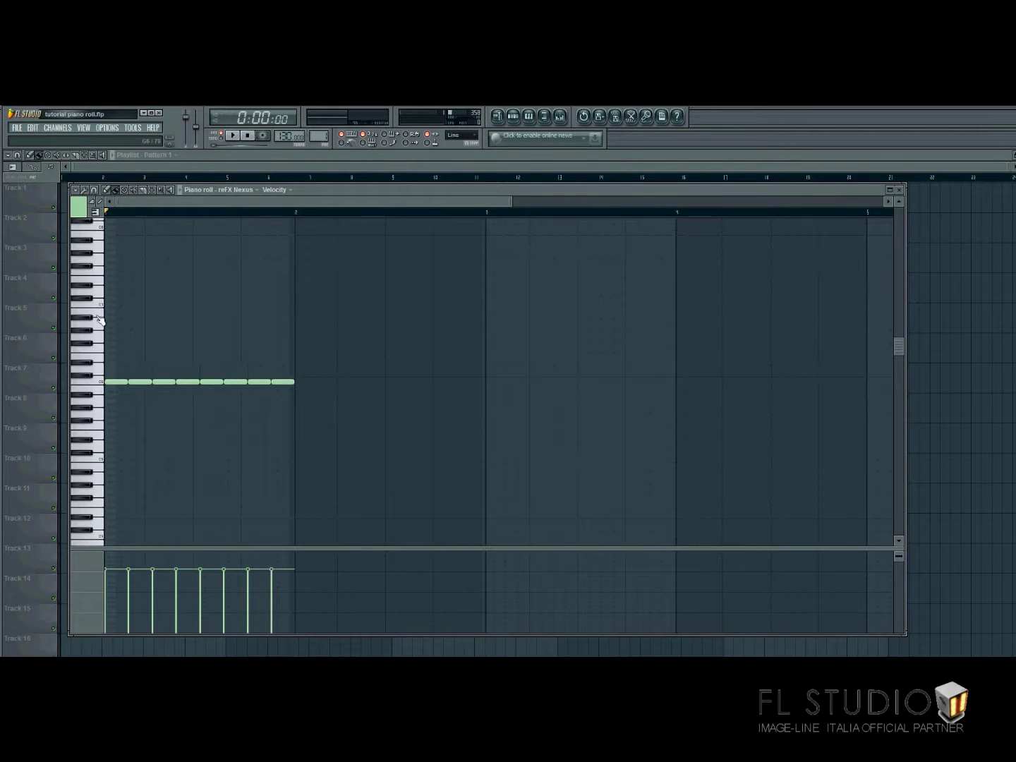
pyautogui.click(94, 211)
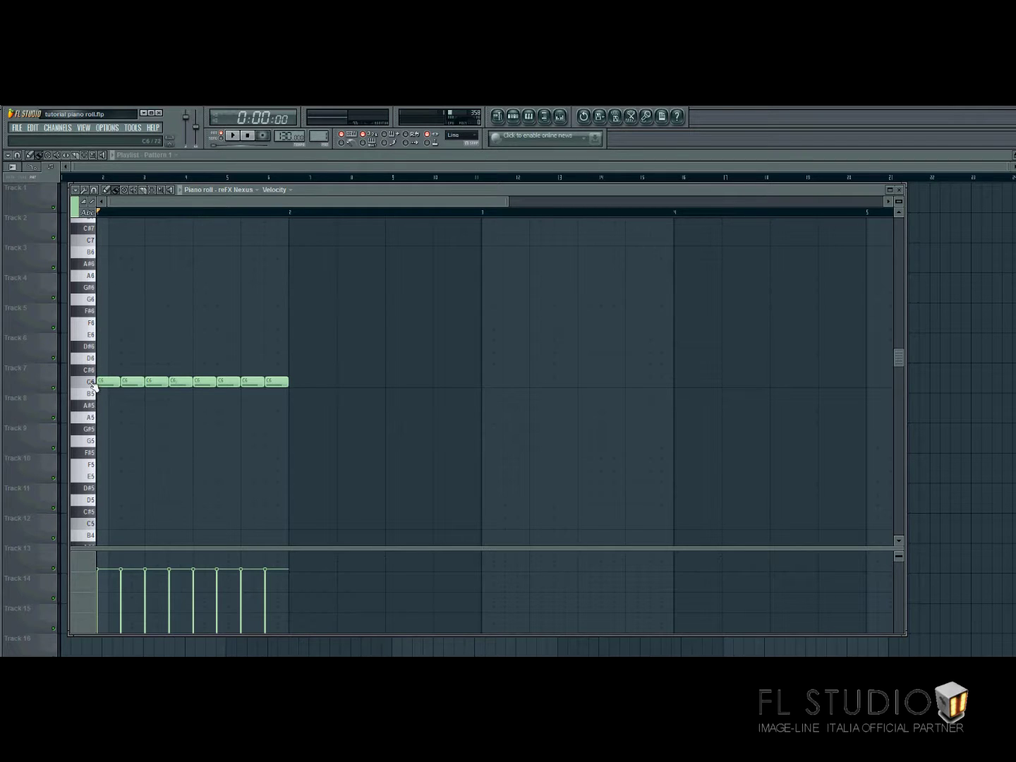
# Delete the whole row of C6 notes in bar 1
pyautogui.scroll(-5, 92, 457)
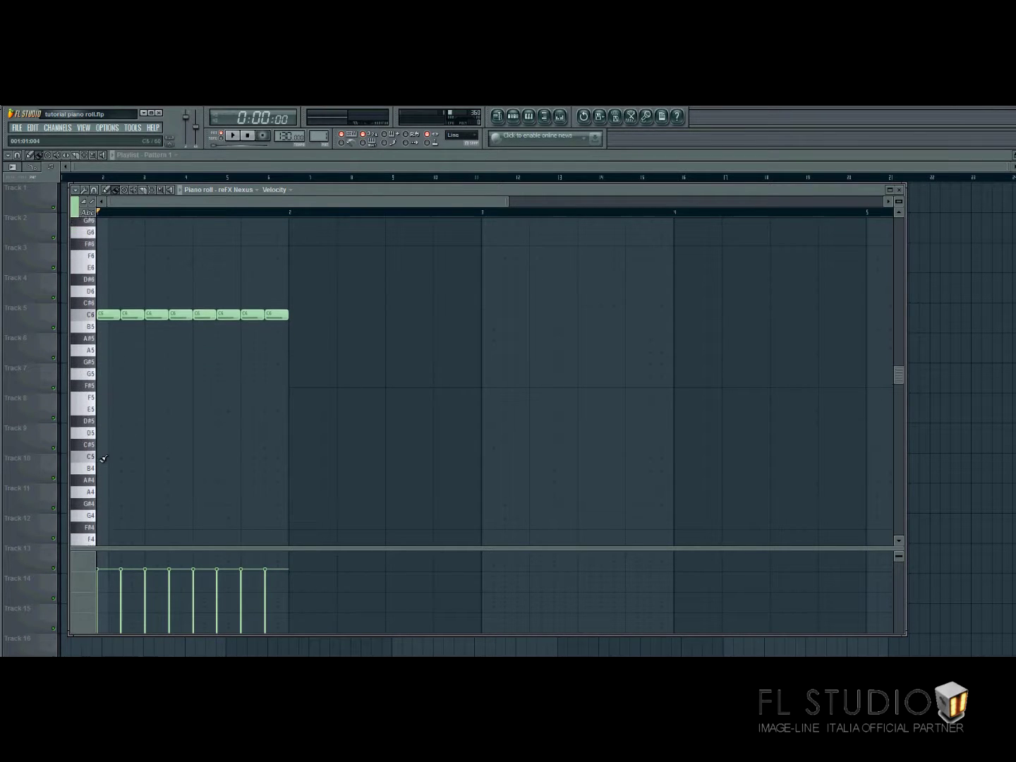
pyautogui.scroll(-5, 112, 446)
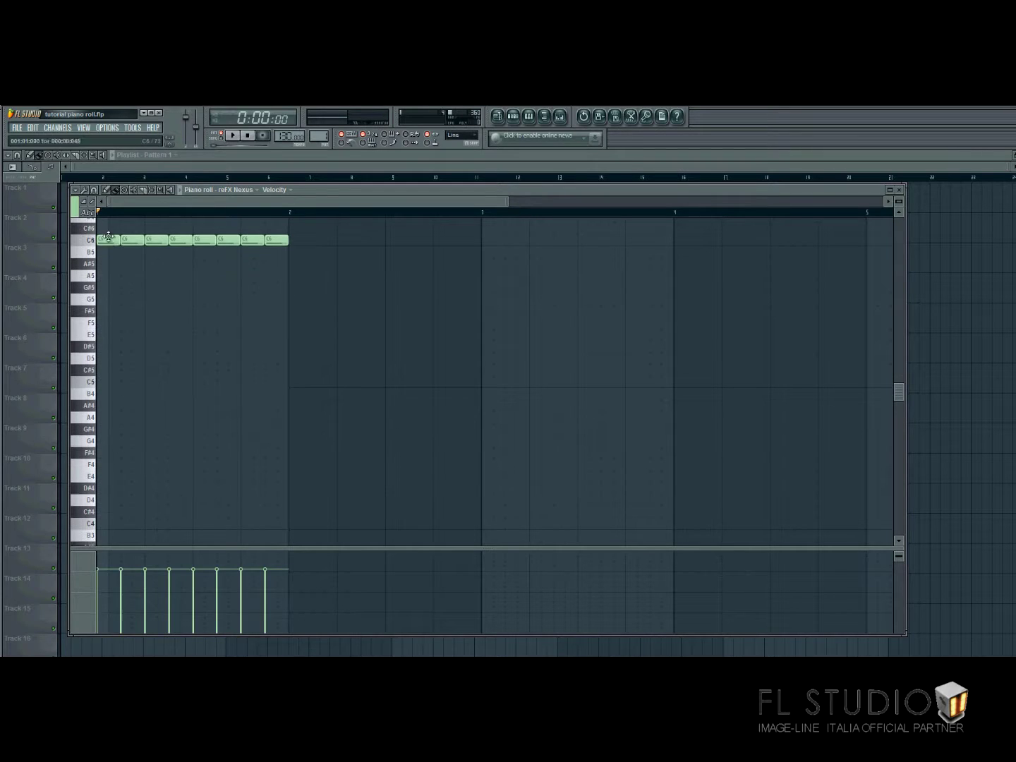
pyautogui.moveTo(105, 237); pyautogui.dragTo(285, 245)
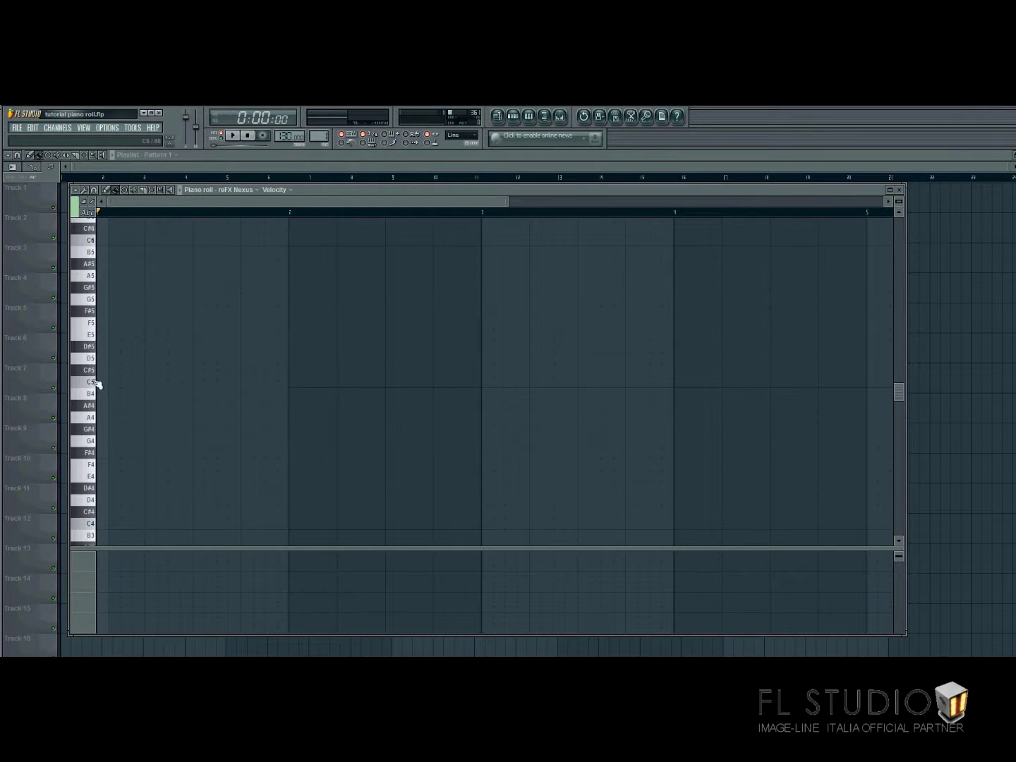
# Draw ascending C5, D5, E5, F5, G5, A5 and B5 notes across bar 1, leaving one gap after G5
pyautogui.click(95, 387)
pyautogui.click(101, 382)
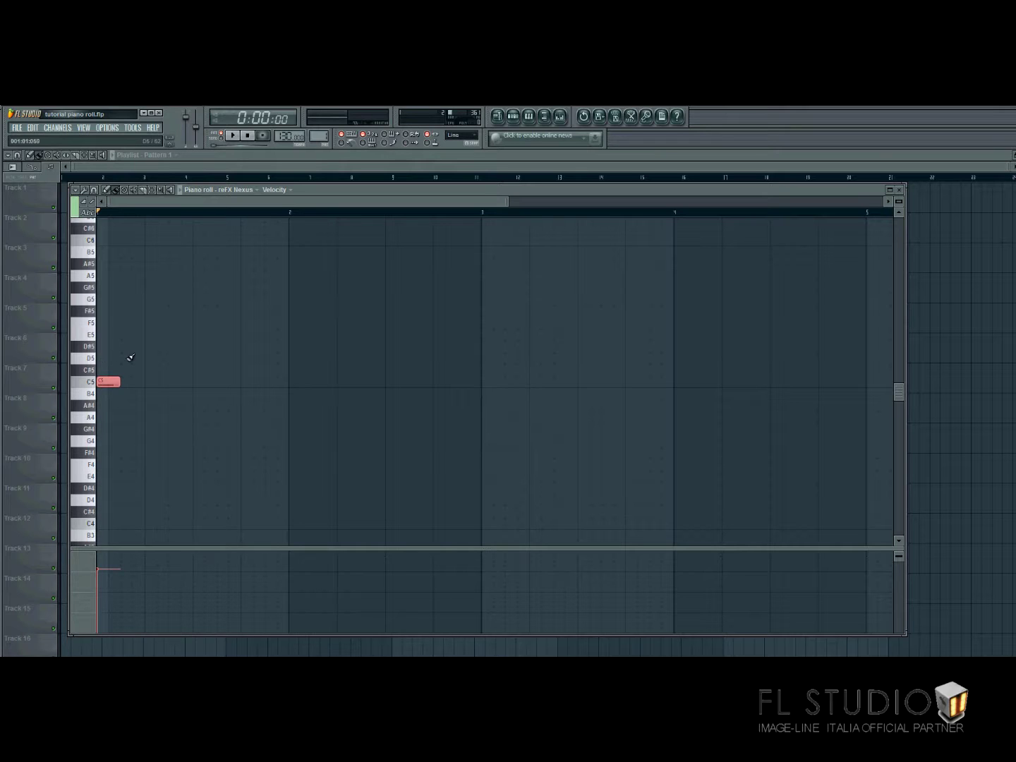
pyautogui.click(127, 358)
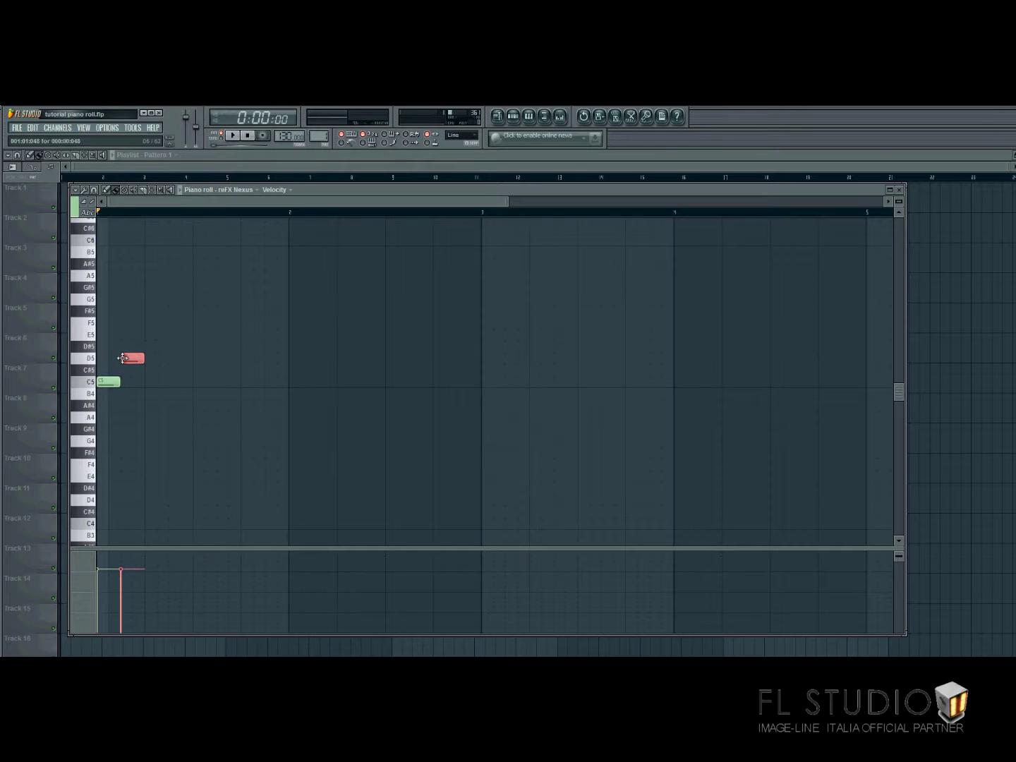
pyautogui.click(149, 335)
pyautogui.click(174, 323)
pyautogui.click(196, 299)
pyautogui.click(246, 275)
pyautogui.click(270, 252)
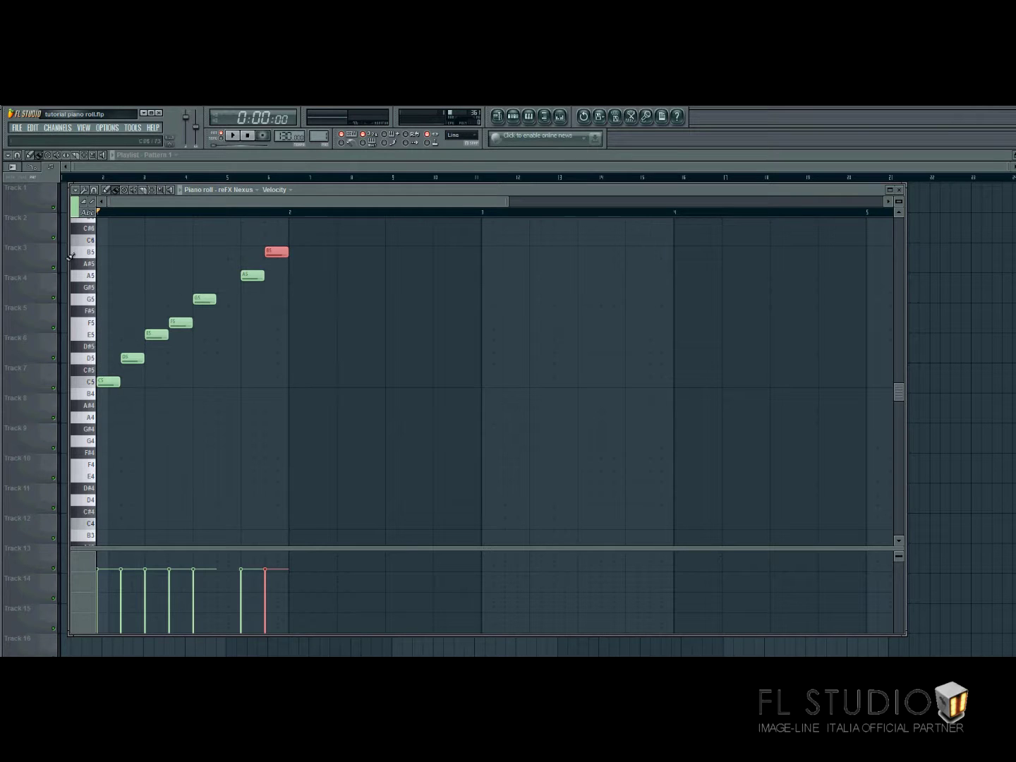
# Switch the keyboard view to plain piano keys and audition several keys on it
pyautogui.click(90, 213)
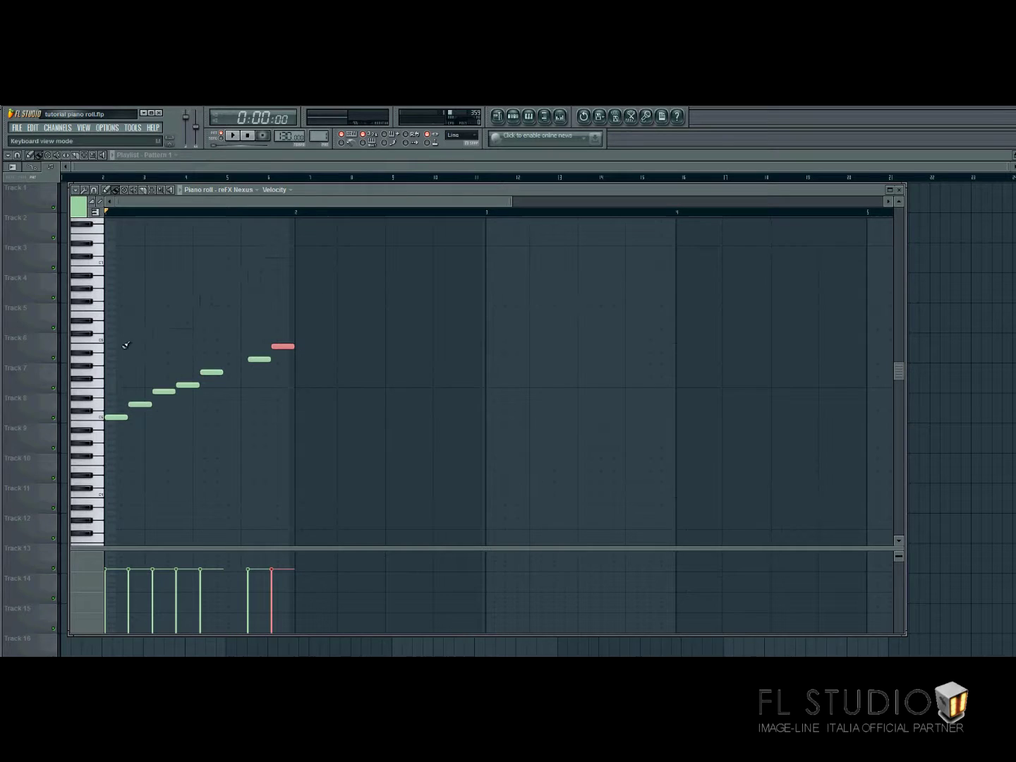
pyautogui.click(101, 419)
pyautogui.moveTo(101, 421); pyautogui.dragTo(101, 387)
pyautogui.click(100, 345)
pyautogui.scroll(-5, 93, 466)
pyautogui.scroll(6, 92, 470)
pyautogui.scroll(4, 93, 470)
pyautogui.scroll(-5, 94, 471)
# Delete all seven notes of the ascending scale in bar 1
pyautogui.rightClick(274, 346)
pyautogui.rightClick(268, 360)
pyautogui.rightClick(187, 385)
pyautogui.rightClick(211, 372)
pyautogui.rightClick(164, 391)
pyautogui.rightClick(139, 403)
pyautogui.rightClick(117, 417)
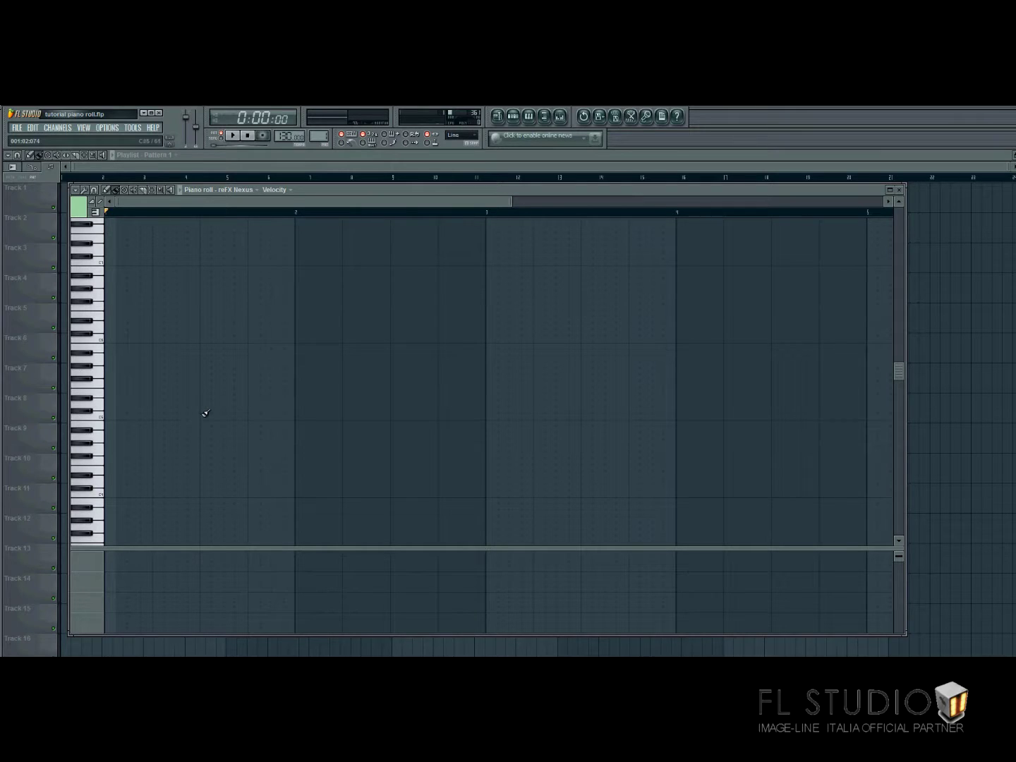
# Open the SCORE TUTORIAL score file from the Desktop in the piano roll and play it back
pyautogui.click(77, 194)
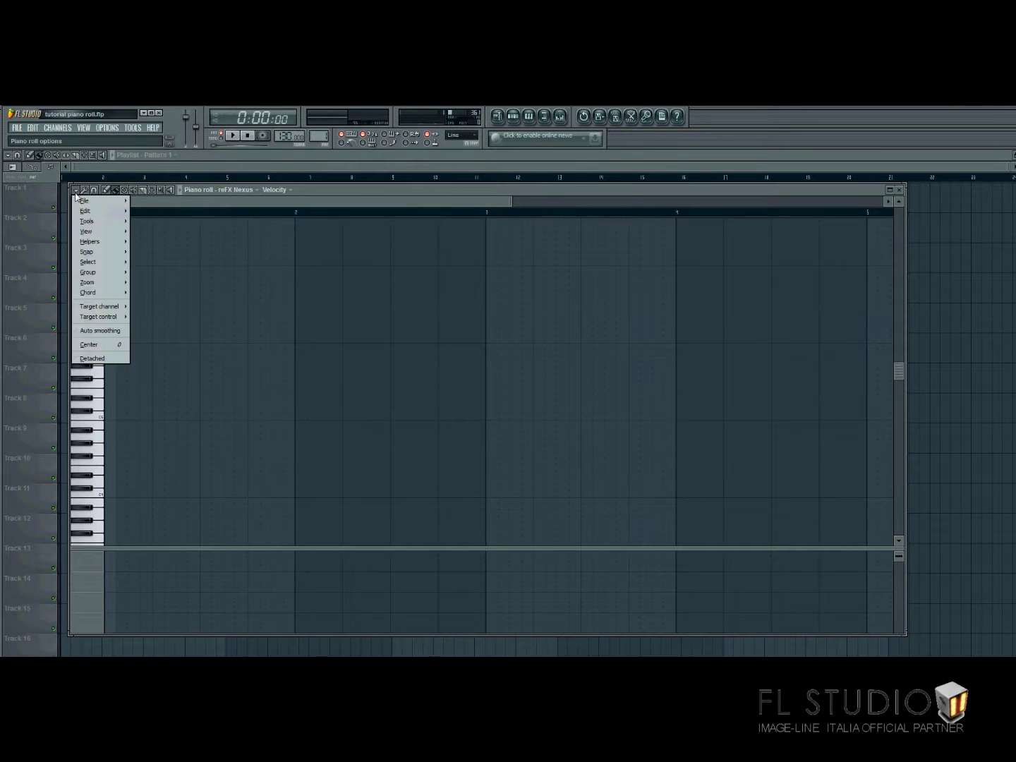
pyautogui.moveTo(81, 203)
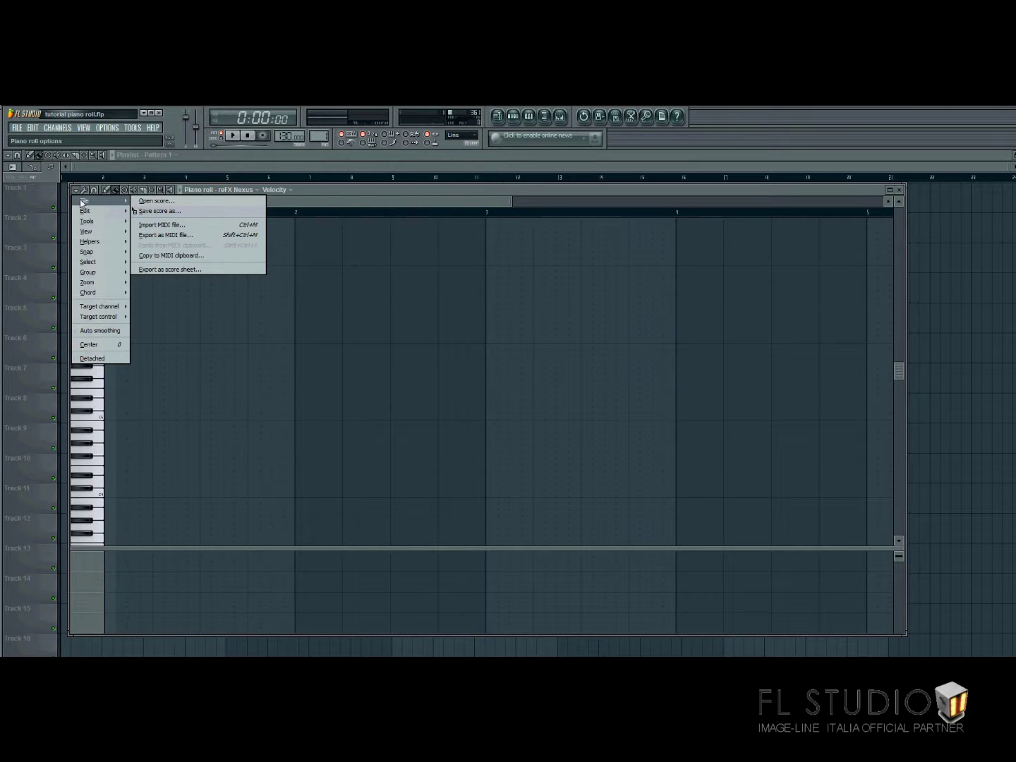
pyautogui.click(169, 202)
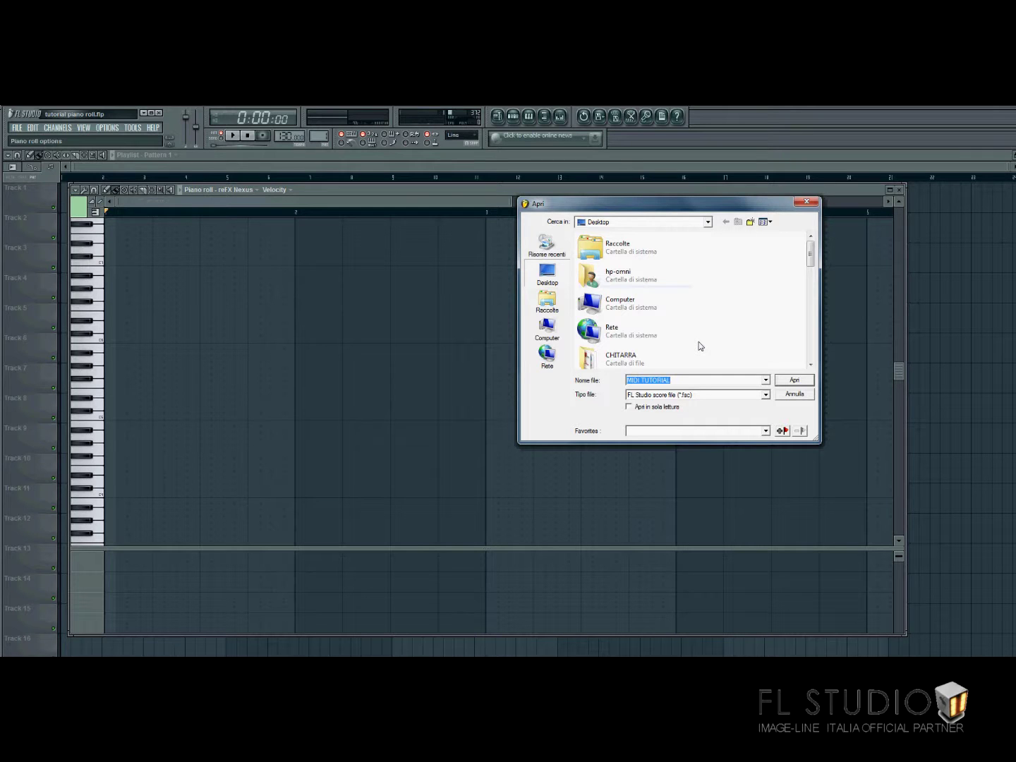
pyautogui.write('SCO')
pyautogui.press('Down')
pyautogui.press('Return')
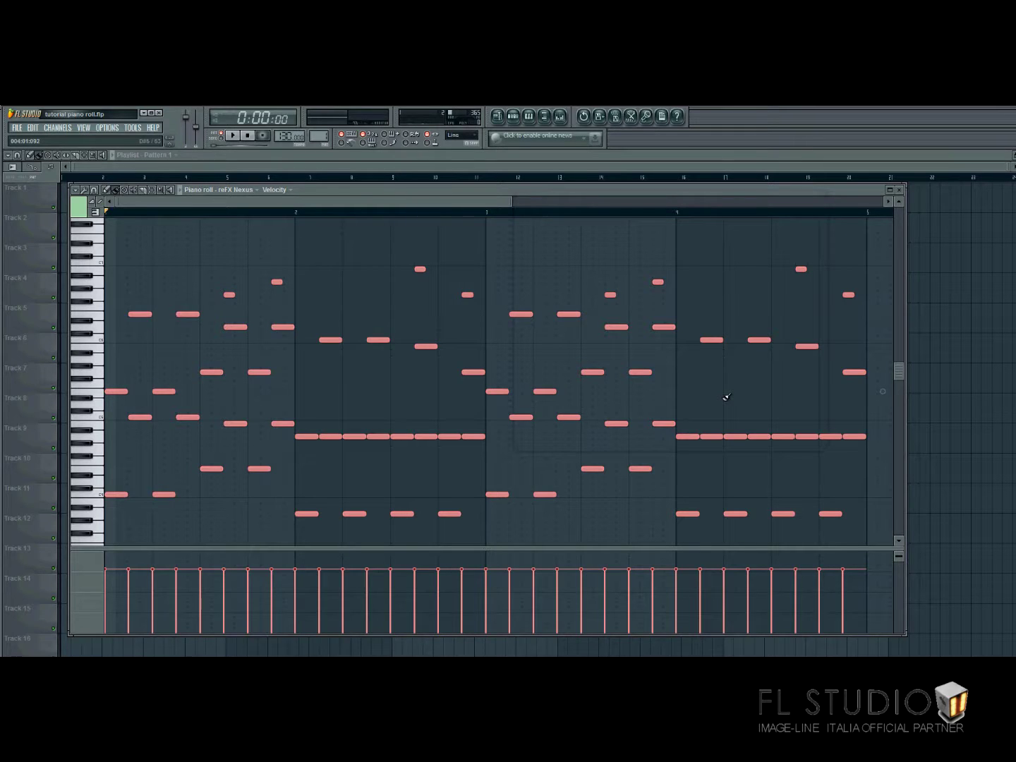
pyautogui.press('space')
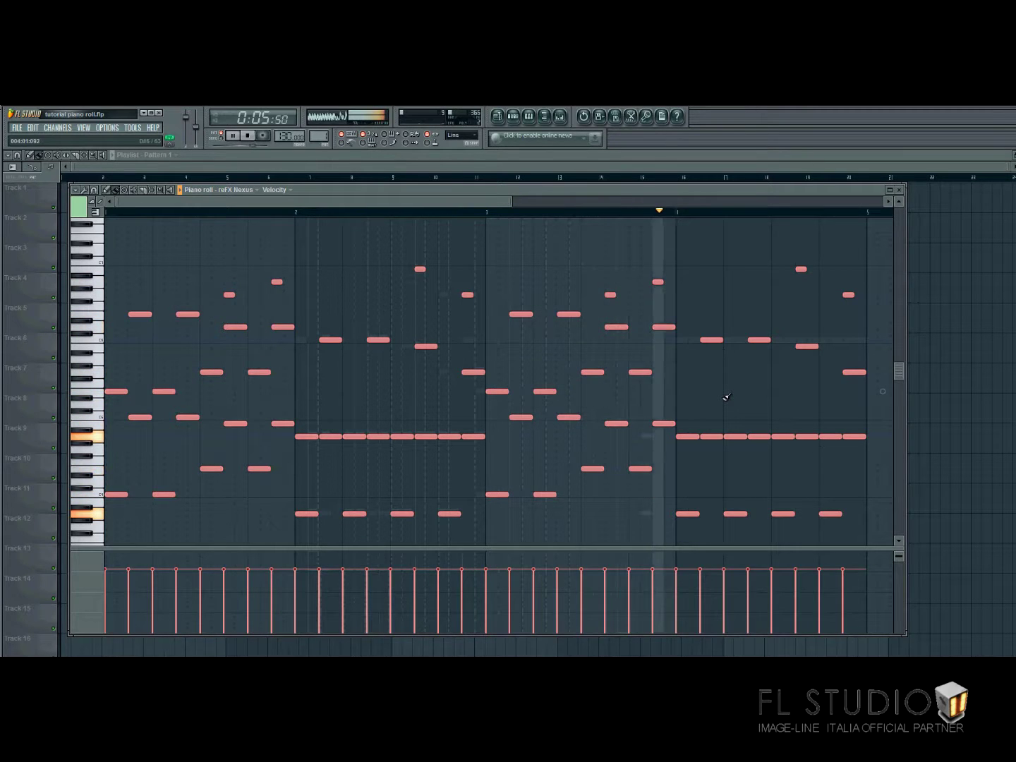
pyautogui.press('space')
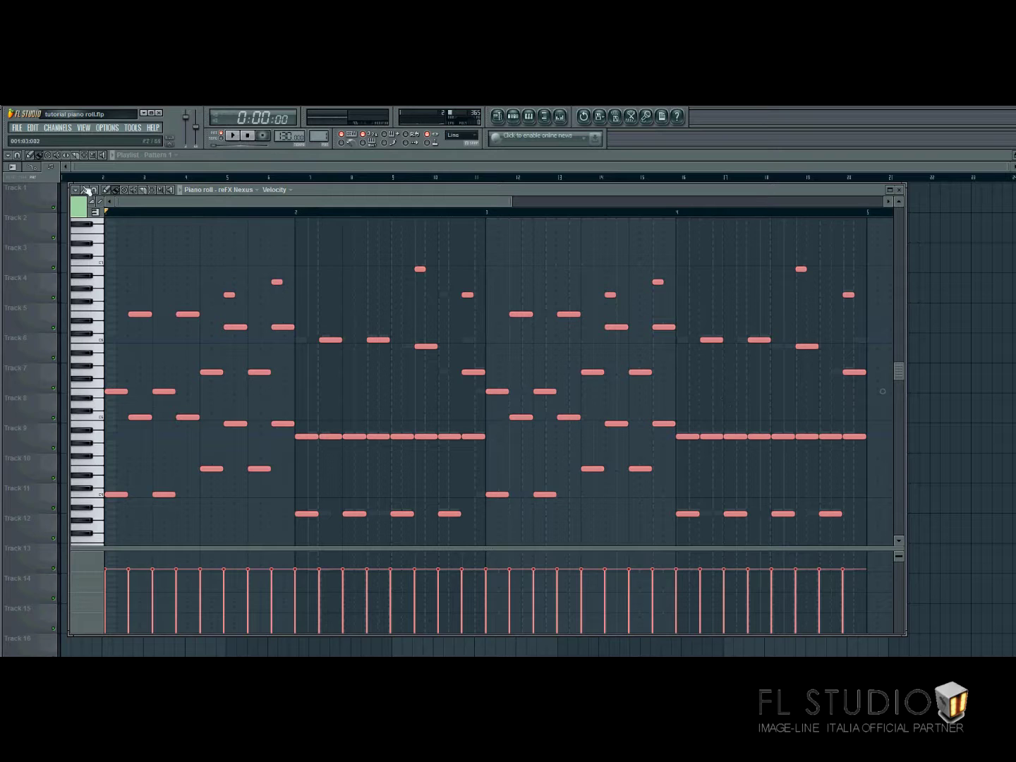
# Import MIDI TUTORIAL.mid from the Desktop into the piano roll and deselect the notes
pyautogui.click(76, 191)
pyautogui.moveTo(118, 205)
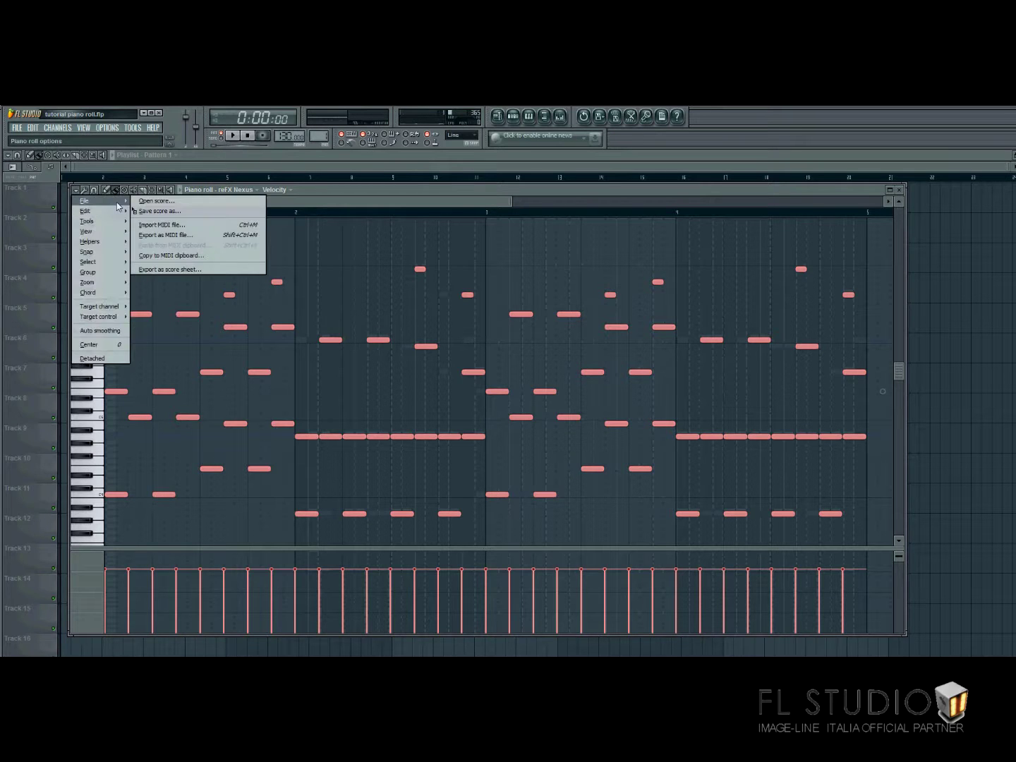
pyautogui.click(207, 226)
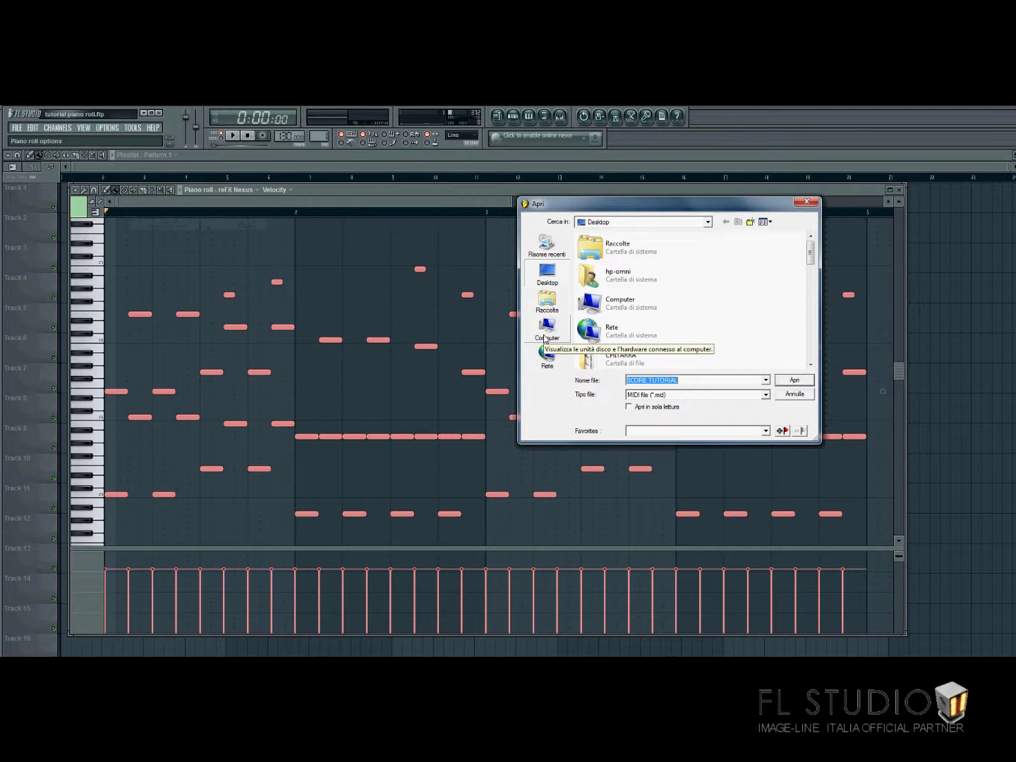
pyautogui.write('MI')
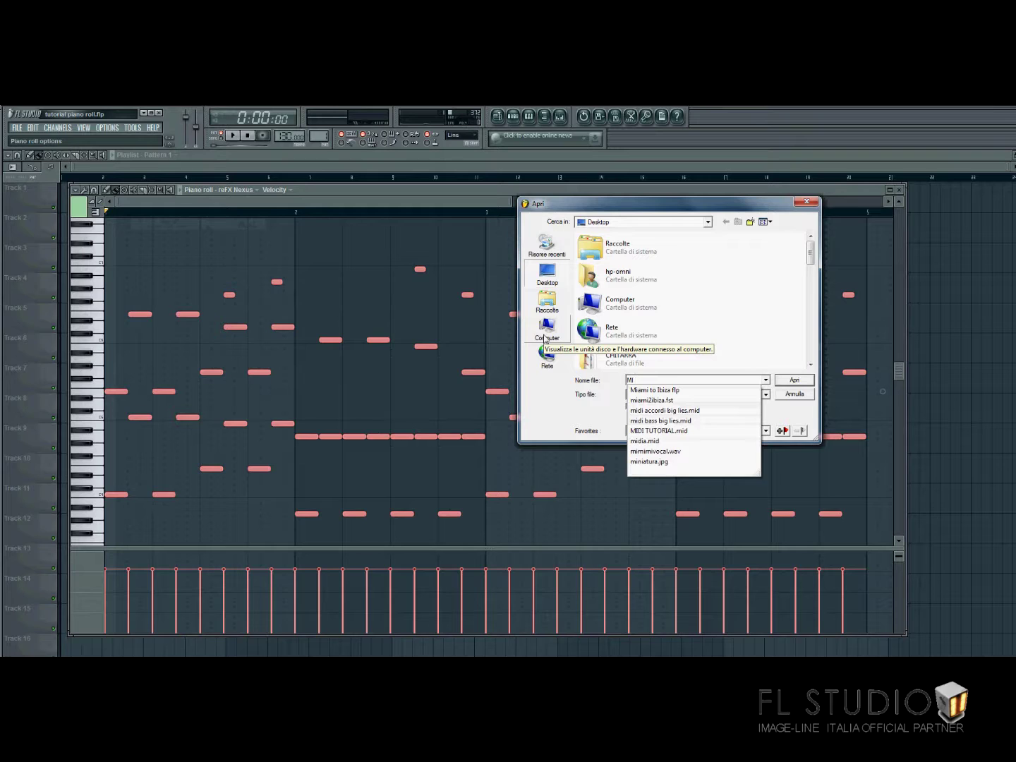
pyautogui.write('DI')
pyautogui.press('Down')
pyautogui.press('Down')
pyautogui.press('Down')
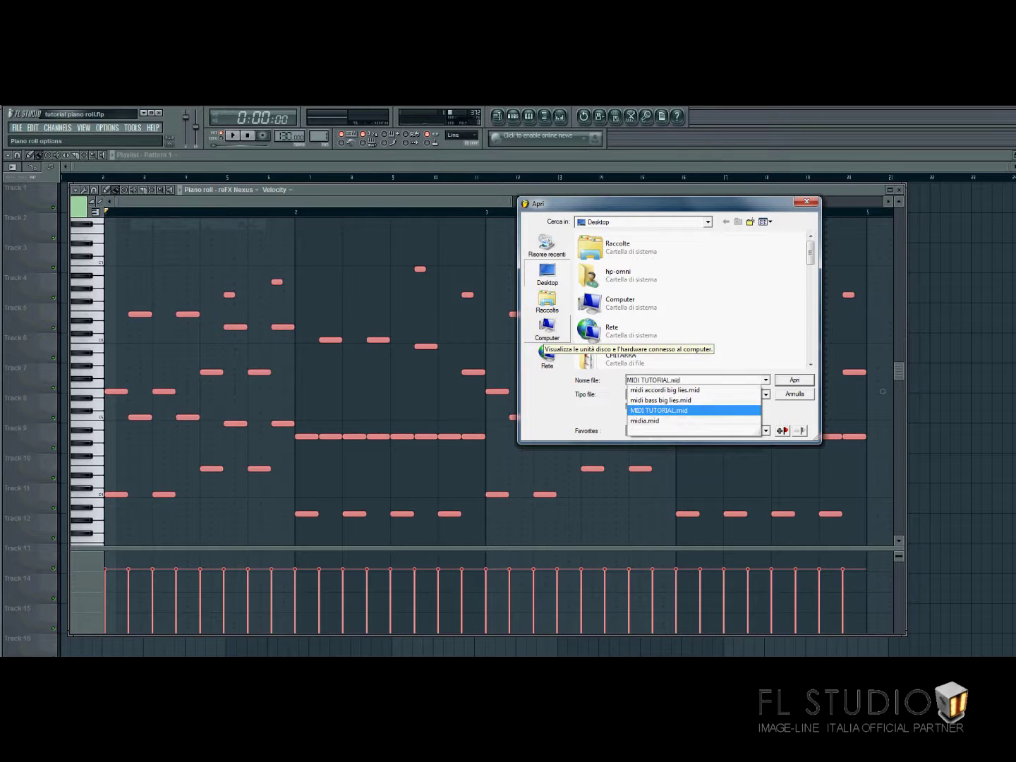
pyautogui.press('Return')
pyautogui.click(364, 421)
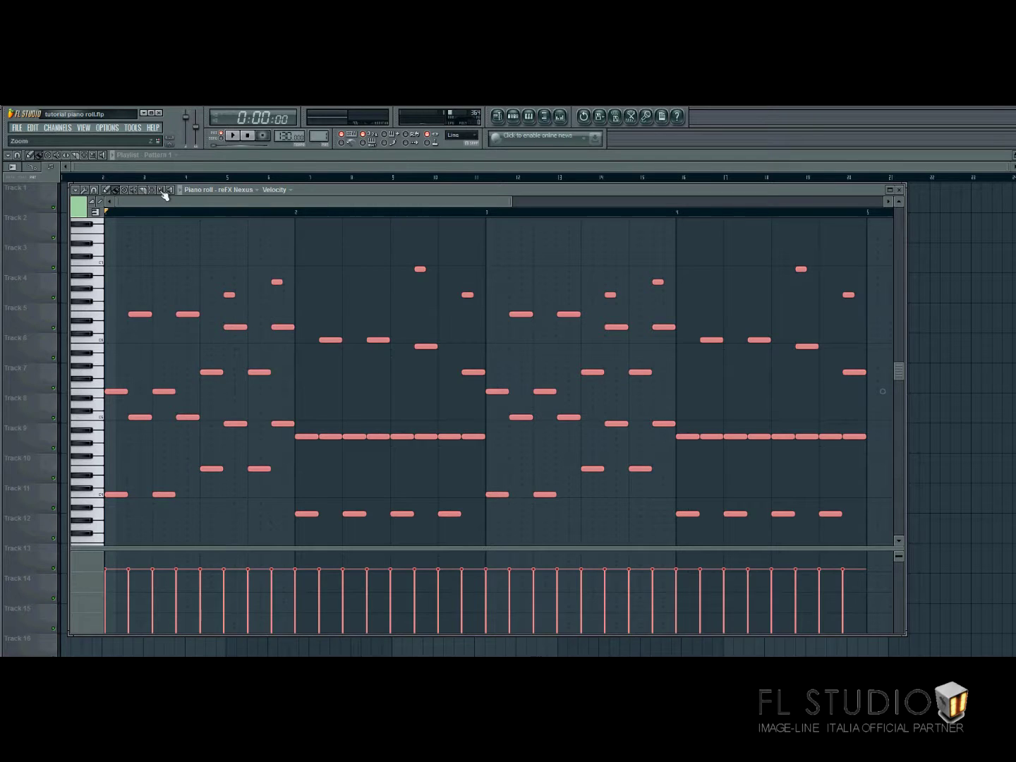
pyautogui.press('pagedown')
pyautogui.click(111, 190)
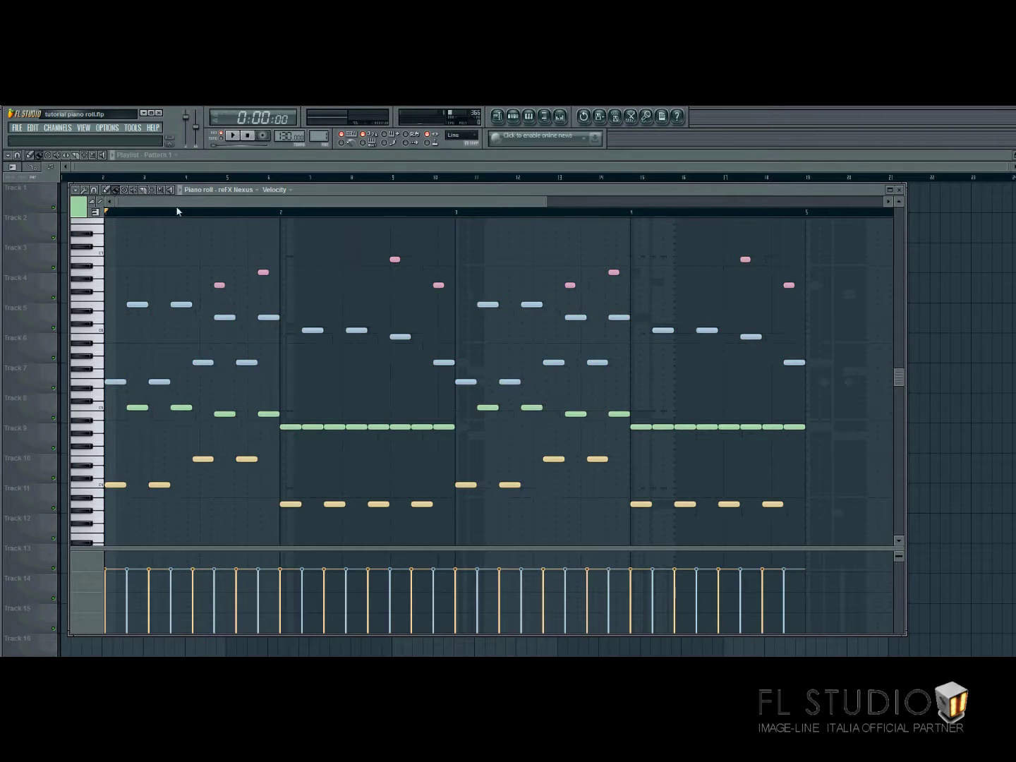
# Start exporting the notes as a PDF score sheet named MIDI TUTORIAL on the Desktop
pyautogui.click(76, 190)
pyautogui.moveTo(111, 204)
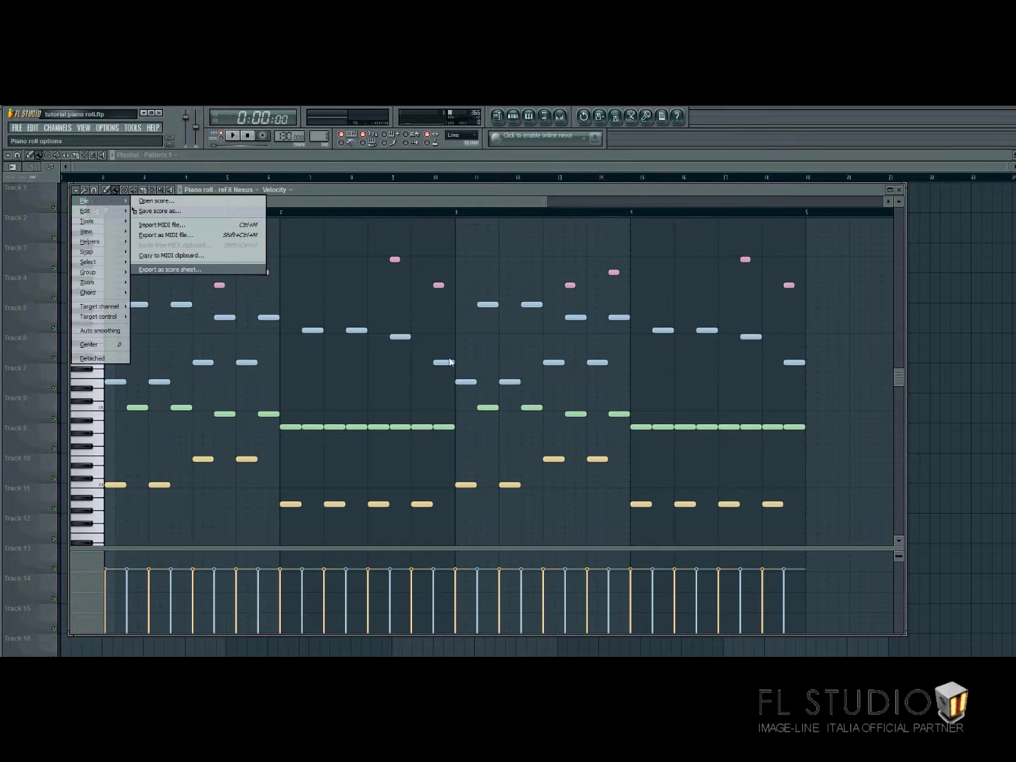
pyautogui.click(214, 276)
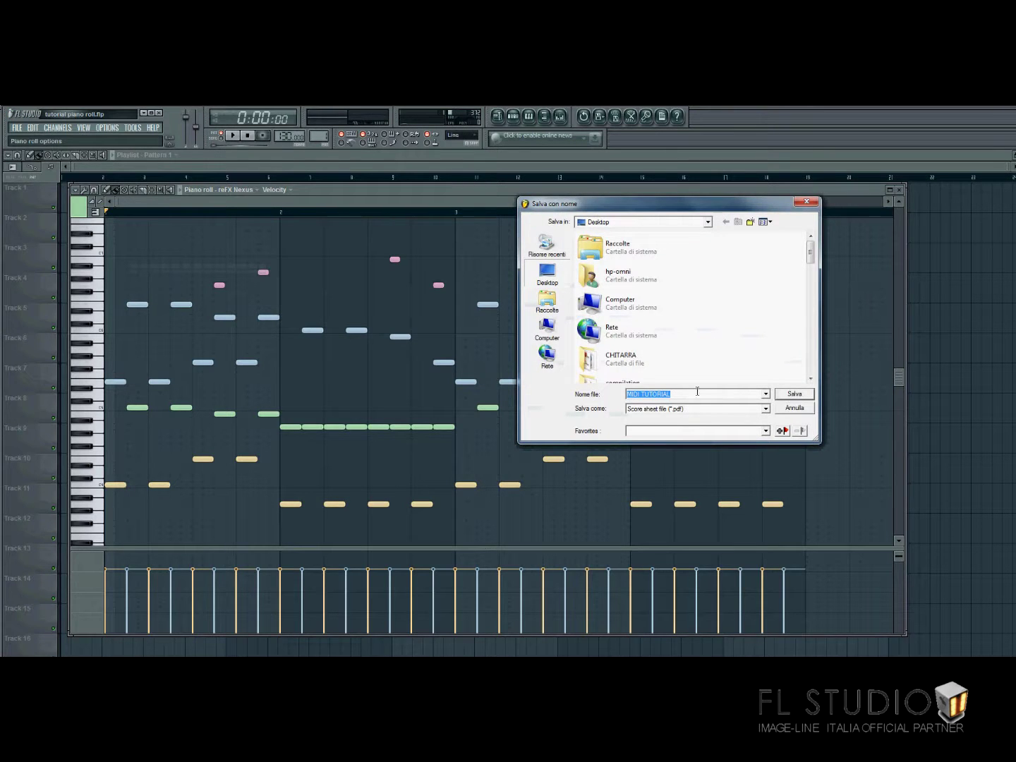
pyautogui.click(801, 397)
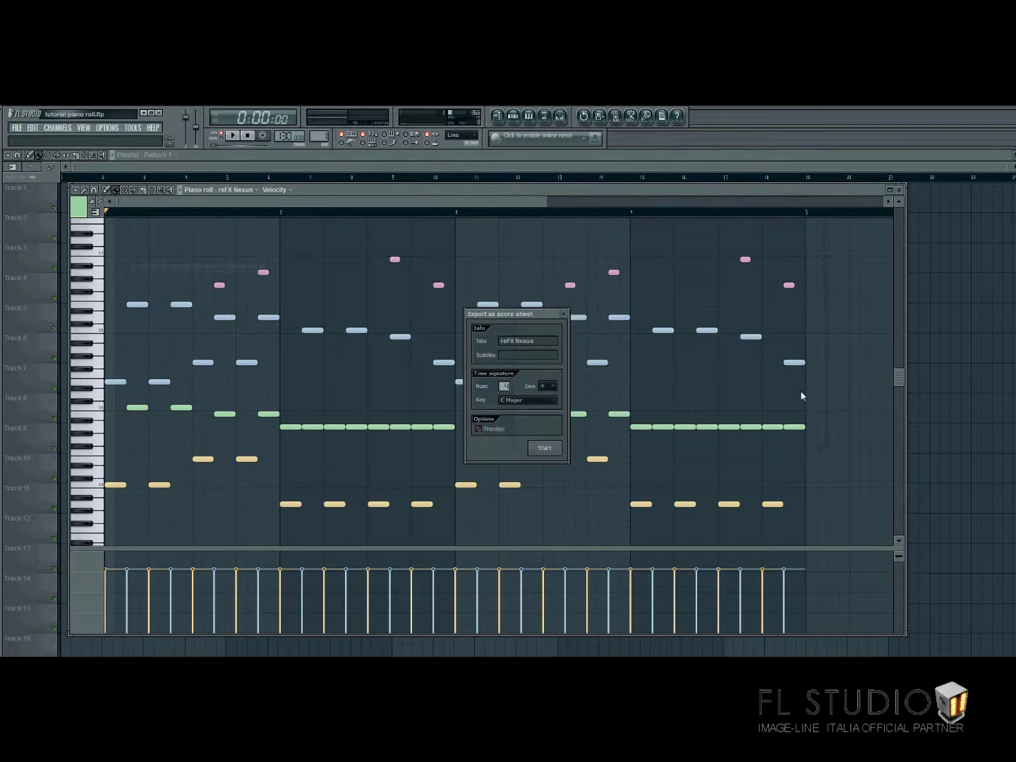
# Set the score sheet title to "nome opera" and the subtitle to "(n.cognome)", and run the export
pyautogui.moveTo(540, 342); pyautogui.dragTo(500, 342)
pyautogui.write('nome ')
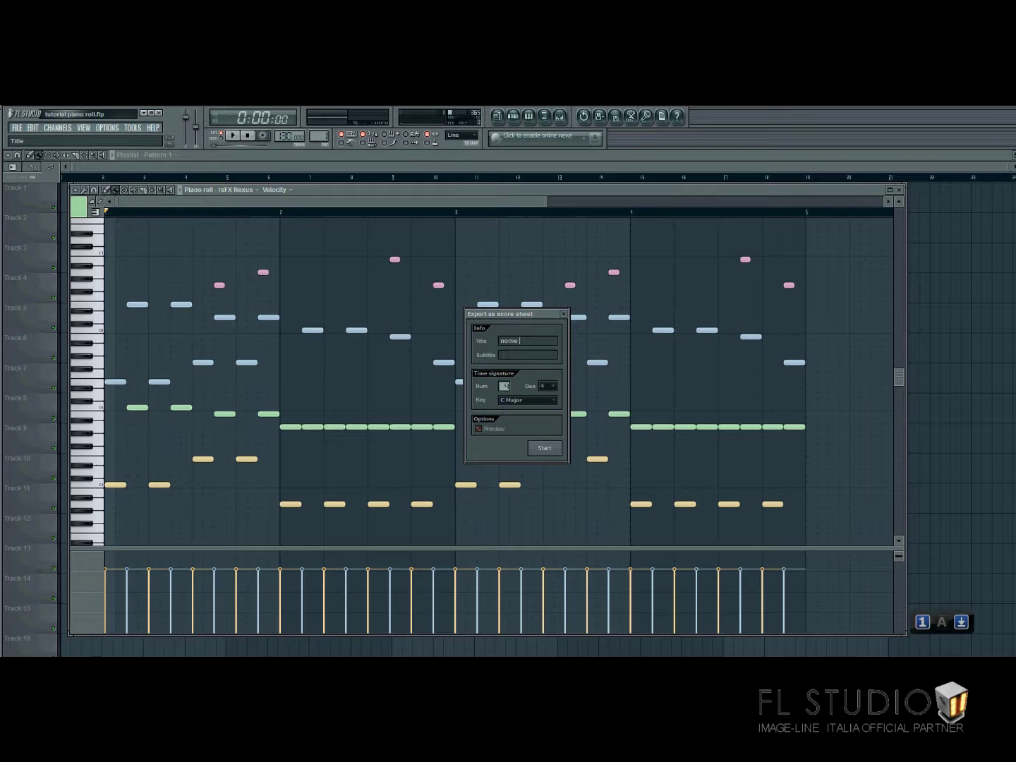
pyautogui.write('orera')
pyautogui.click(537, 355)
pyautogui.write('(n')
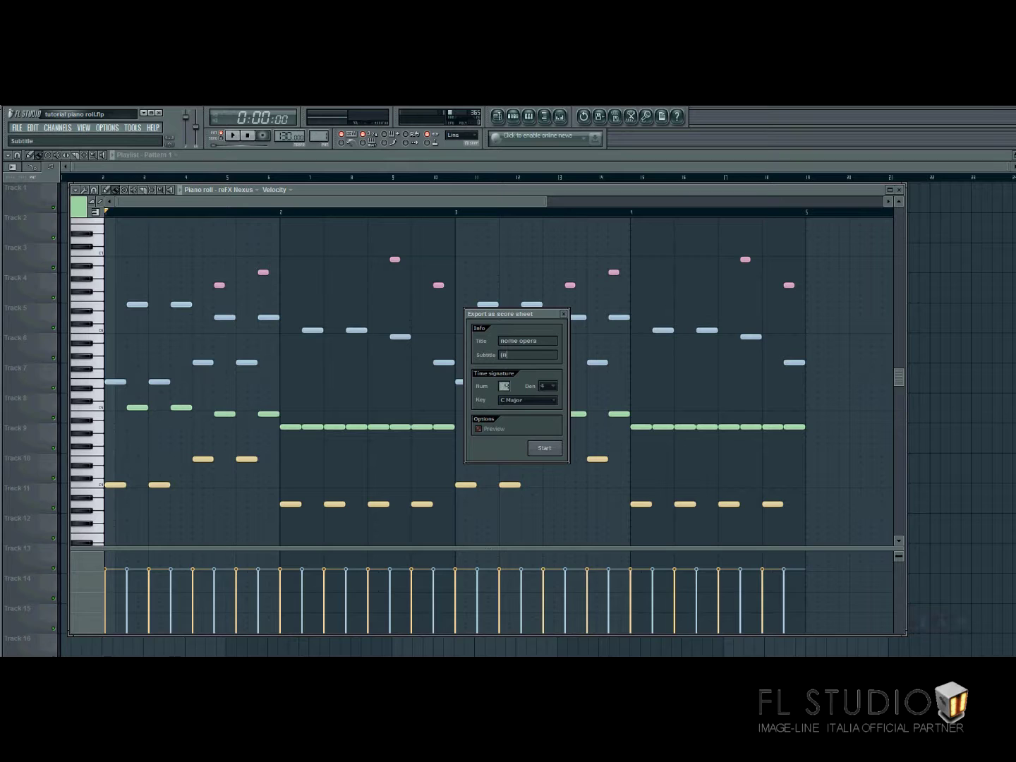
pyautogui.write('.cognome')
pyautogui.click(556, 450)
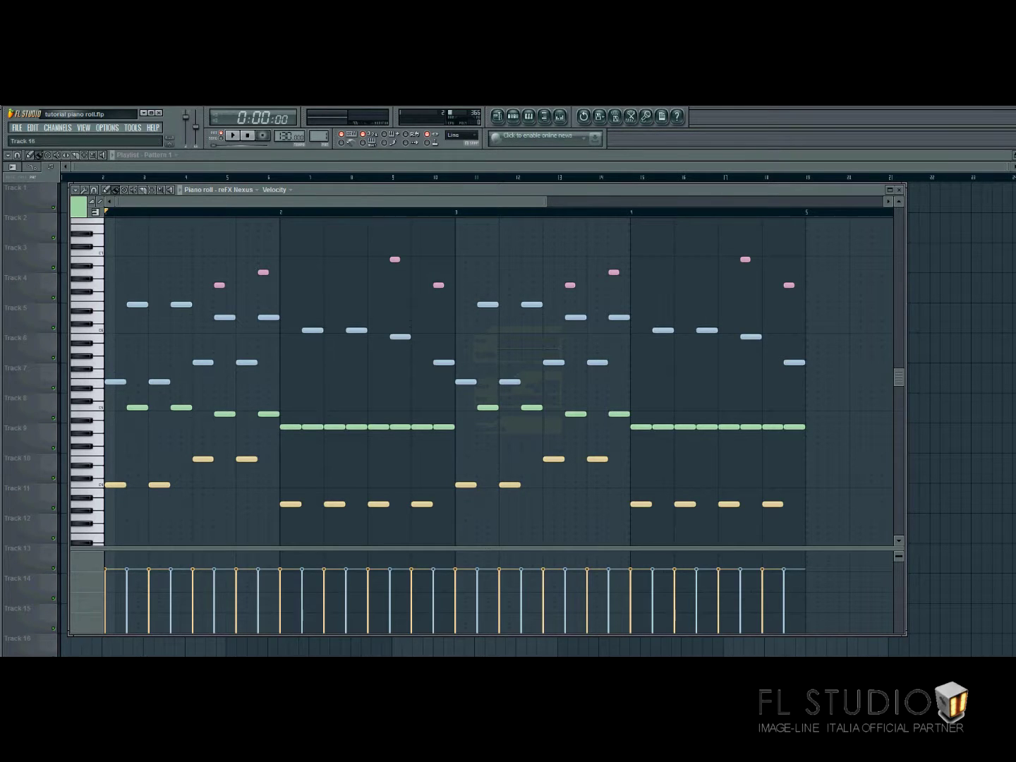
# Switch to Adobe Reader to look through the exported MIDI TUTORIAL.pdf score sheet, and close it
pyautogui.click(106, 657)
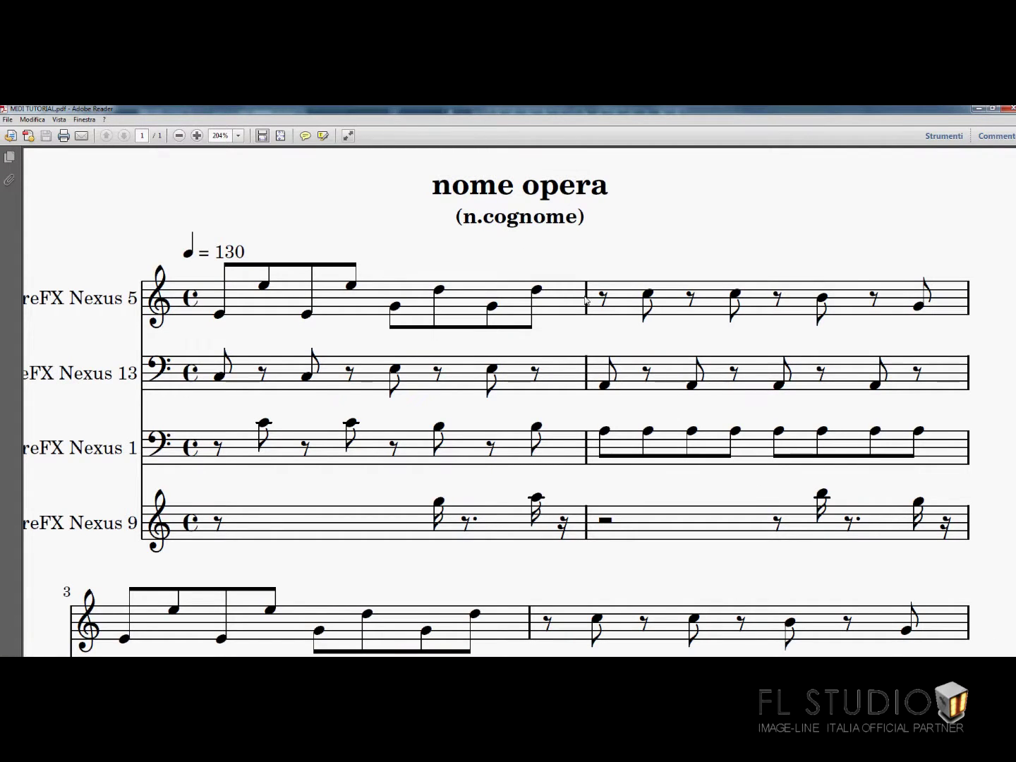
pyautogui.scroll(-3, 587, 311)
pyautogui.scroll(-5, 586, 315)
pyautogui.scroll(6, 586, 315)
pyautogui.scroll(3, 586, 316)
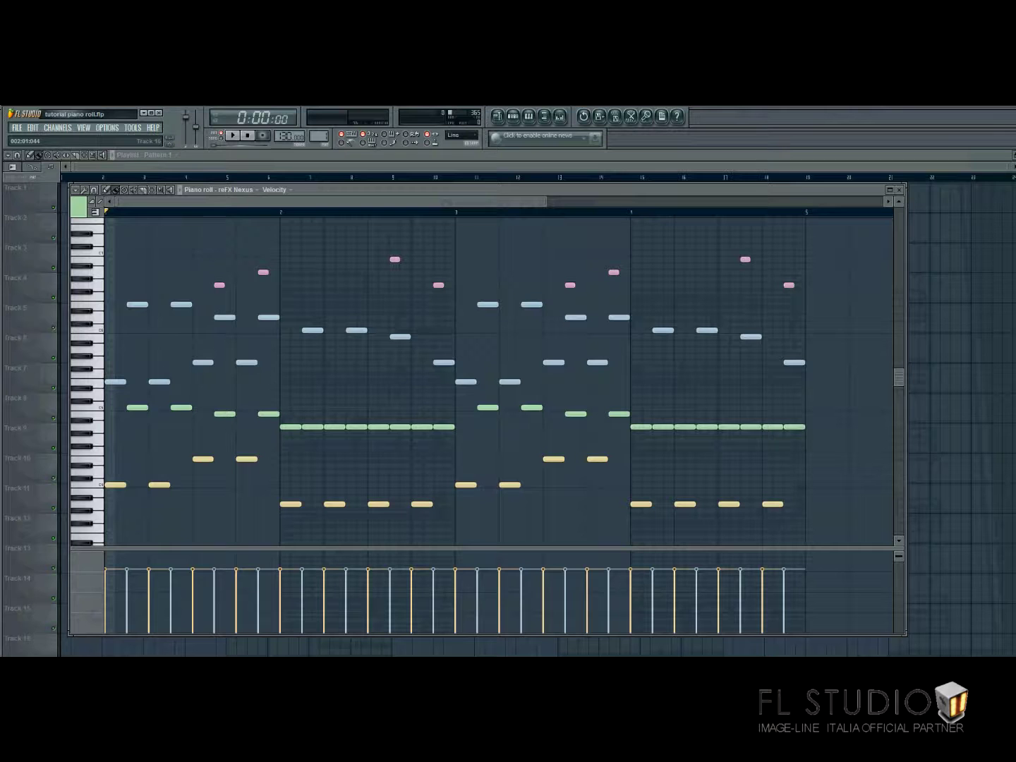
pyautogui.click(1011, 109)
# Review the note editing commands available in the piano roll options
pyautogui.click(77, 192)
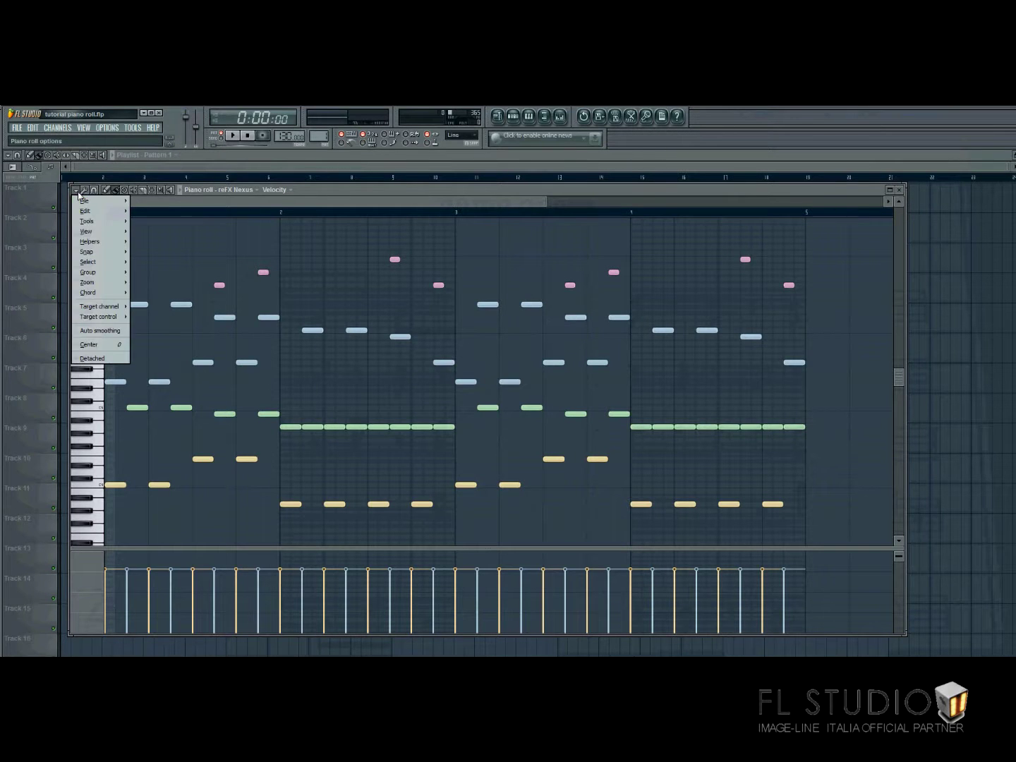
pyautogui.moveTo(94, 213)
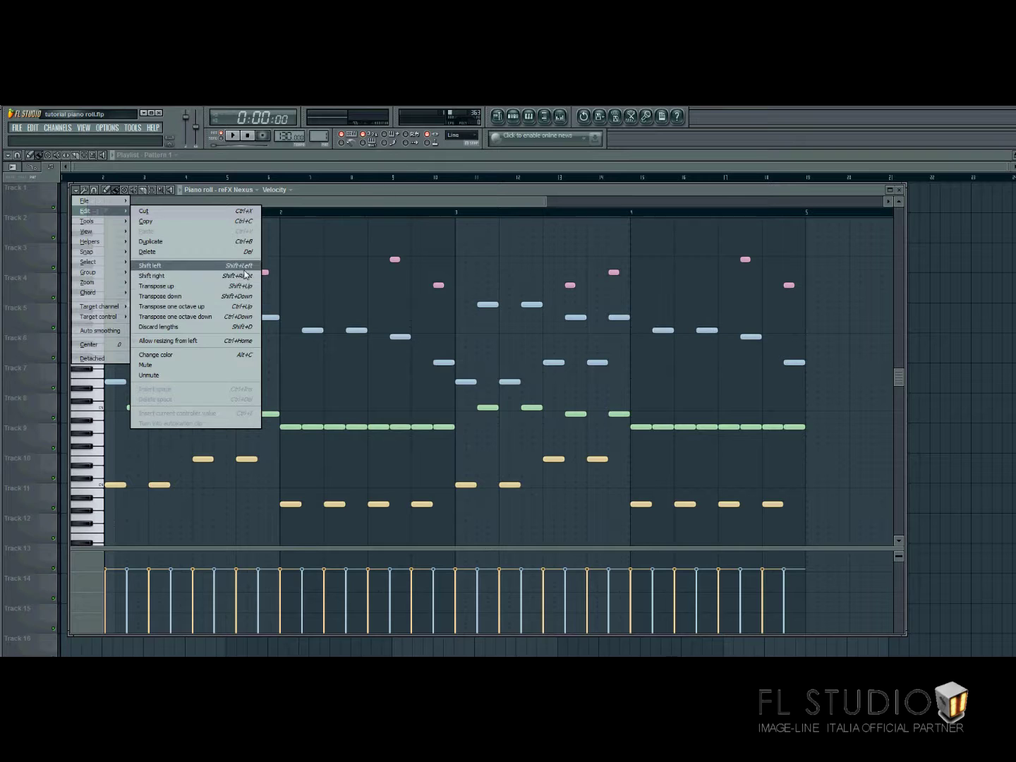
pyautogui.click(315, 233)
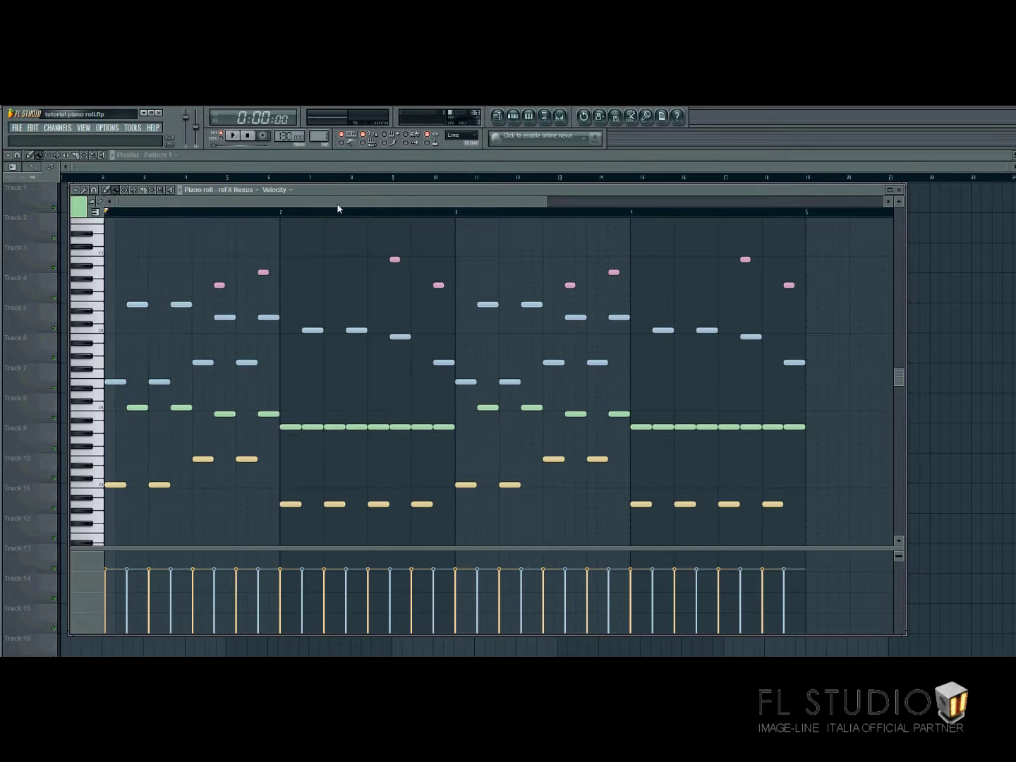
# Sound the keys beside the lowest opening note and display note names on the piano roll keyboard
pyautogui.click(76, 190)
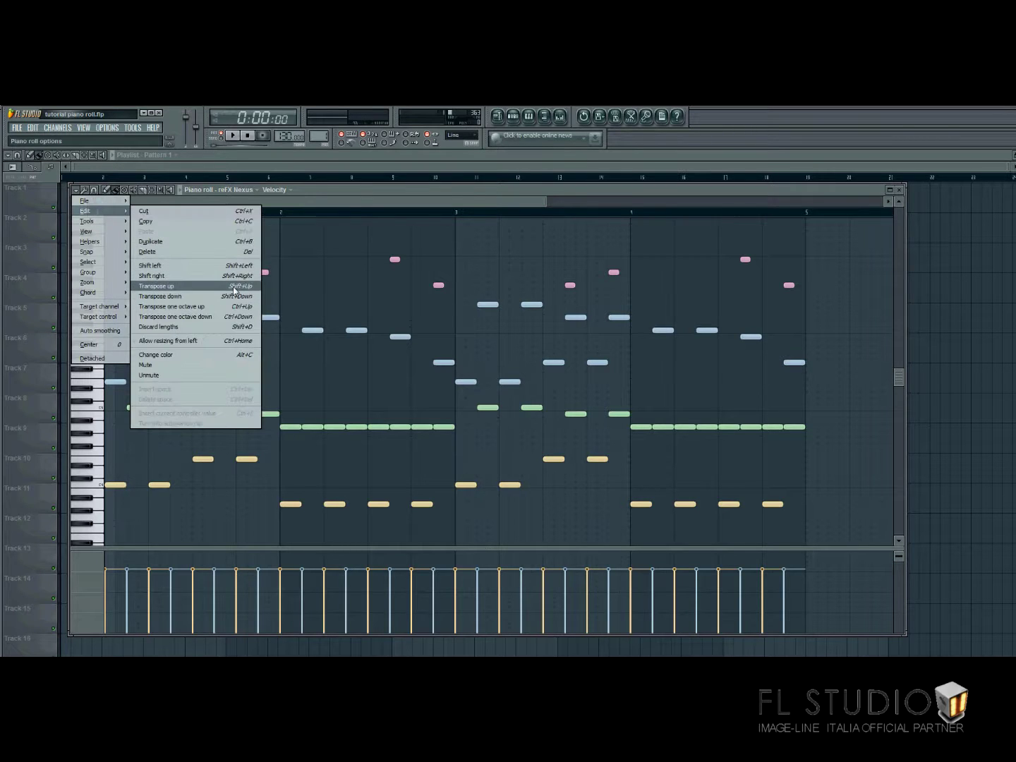
pyautogui.click(355, 205)
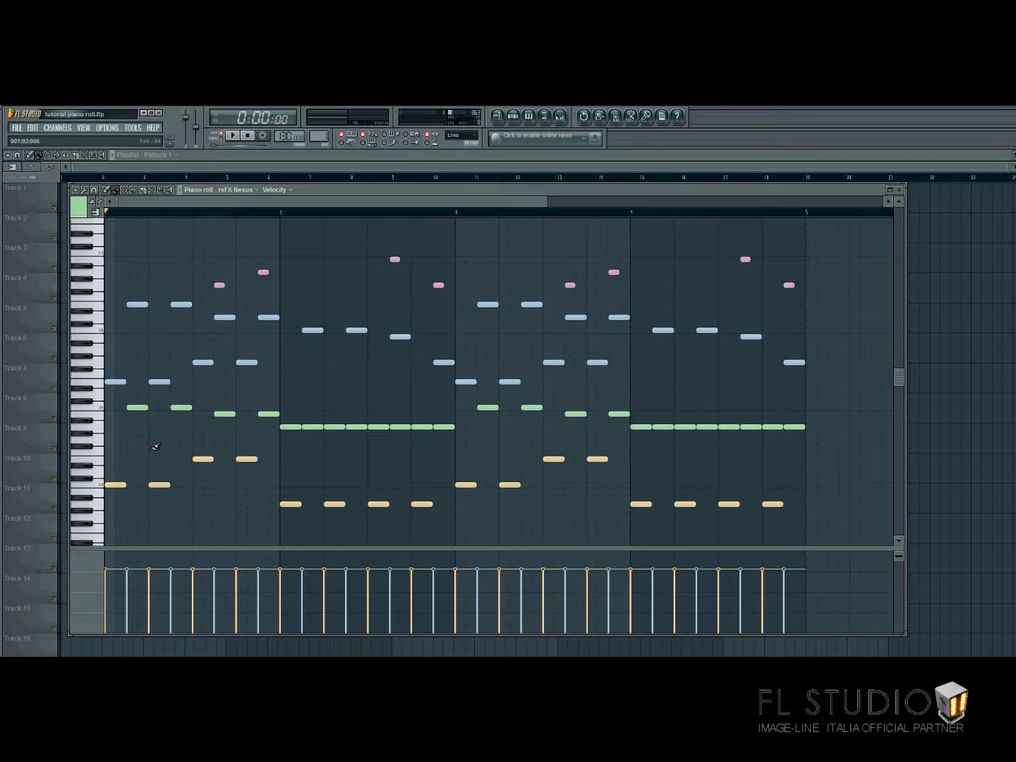
pyautogui.click(99, 485)
pyautogui.click(103, 473)
pyautogui.click(98, 211)
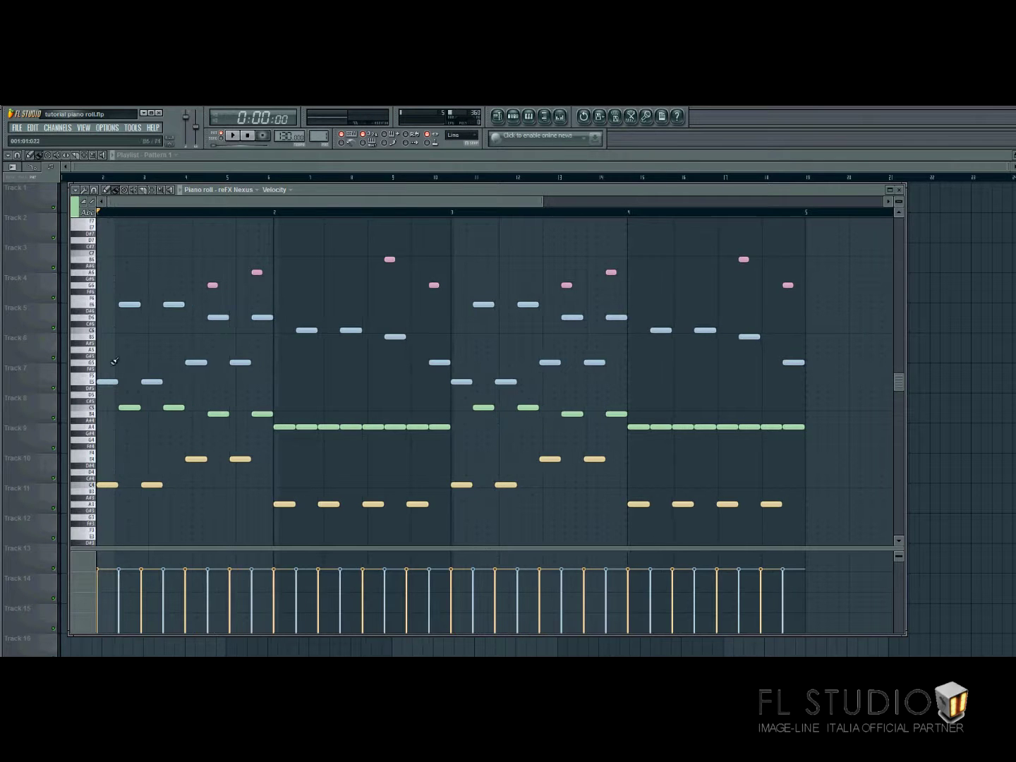
# Sound the C4 key, and transpose all notes up one semitone and back down
pyautogui.click(95, 486)
pyautogui.click(99, 484)
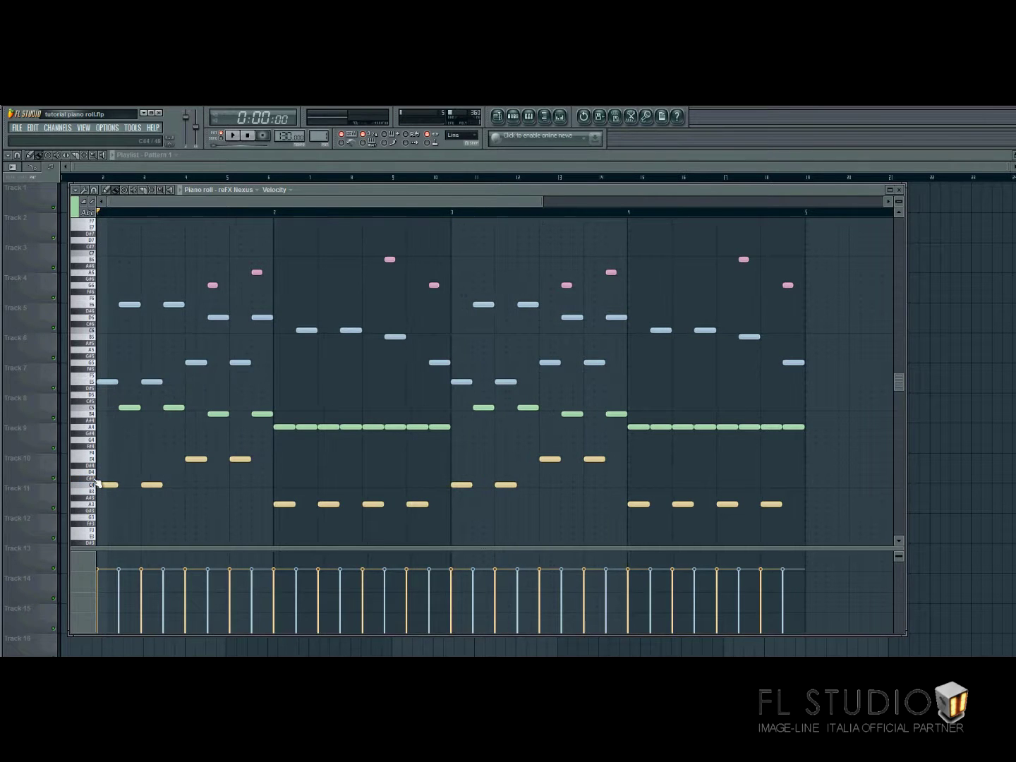
pyautogui.scroll(1, 97, 483)
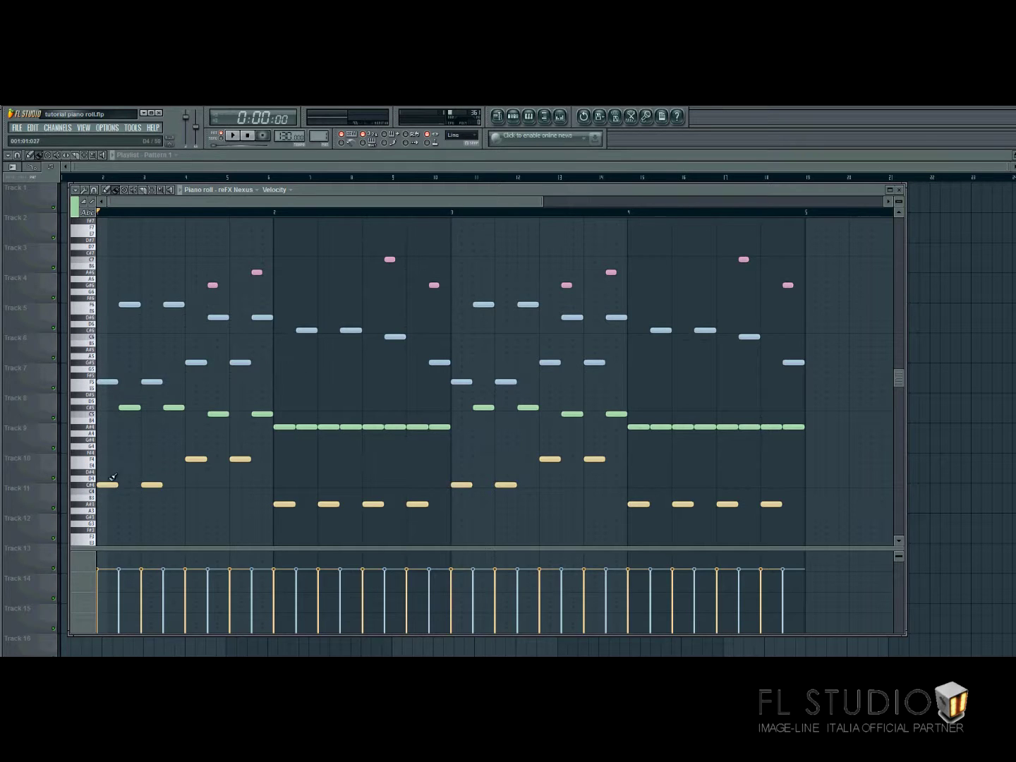
pyautogui.scroll(-1, 113, 478)
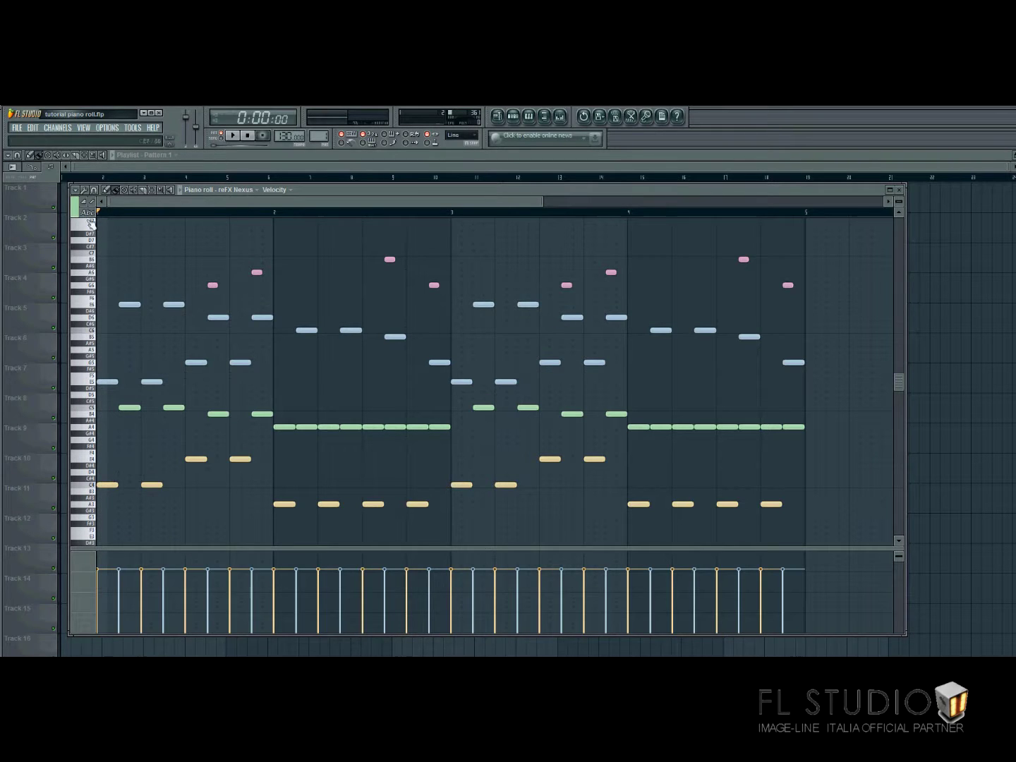
# Transpose all notes by octaves, up several times, down to the lowest part of the keyboard range, and up again
pyautogui.click(75, 190)
pyautogui.moveTo(110, 214)
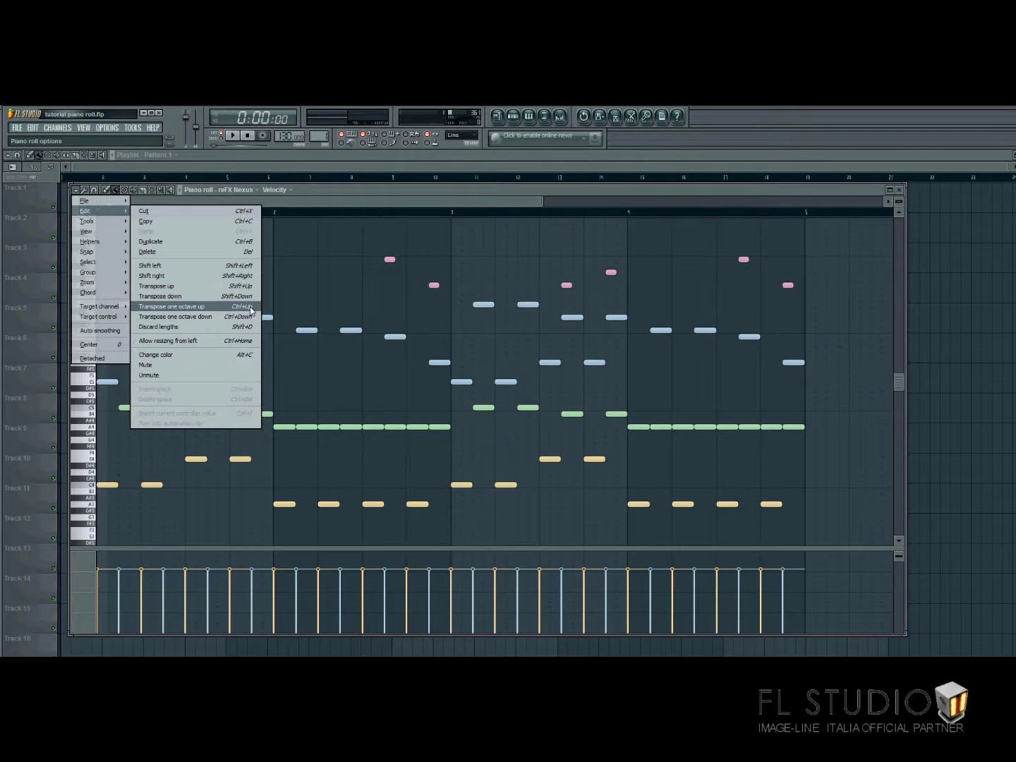
pyautogui.click(346, 206)
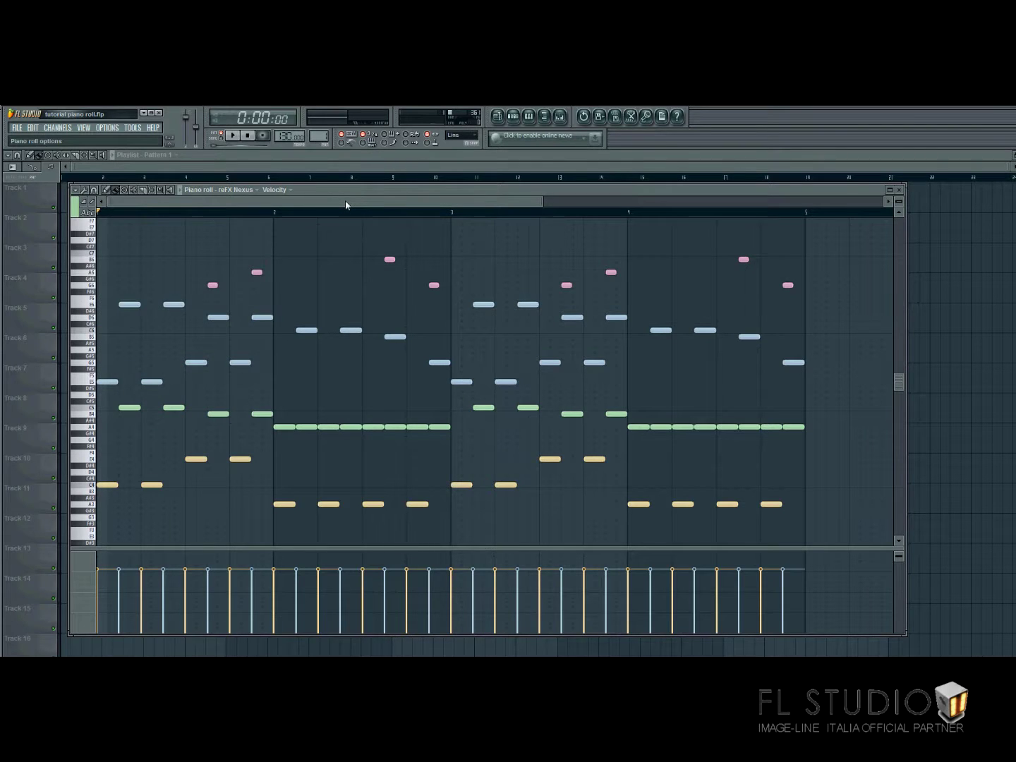
pyautogui.hotkey('ctrl', 'Up')
pyautogui.hotkey('ctrl', 'Up')
pyautogui.hotkey('ctrl', 'Up')
pyautogui.hotkey('ctrl', 'Down')
pyautogui.hotkey('ctrl', 'Down')
pyautogui.hotkey('ctrl', 'Down')
pyautogui.hotkey('ctrl', 'Down')
pyautogui.hotkey('ctrl', 'Down')
pyautogui.hotkey('ctrl', 'Down')
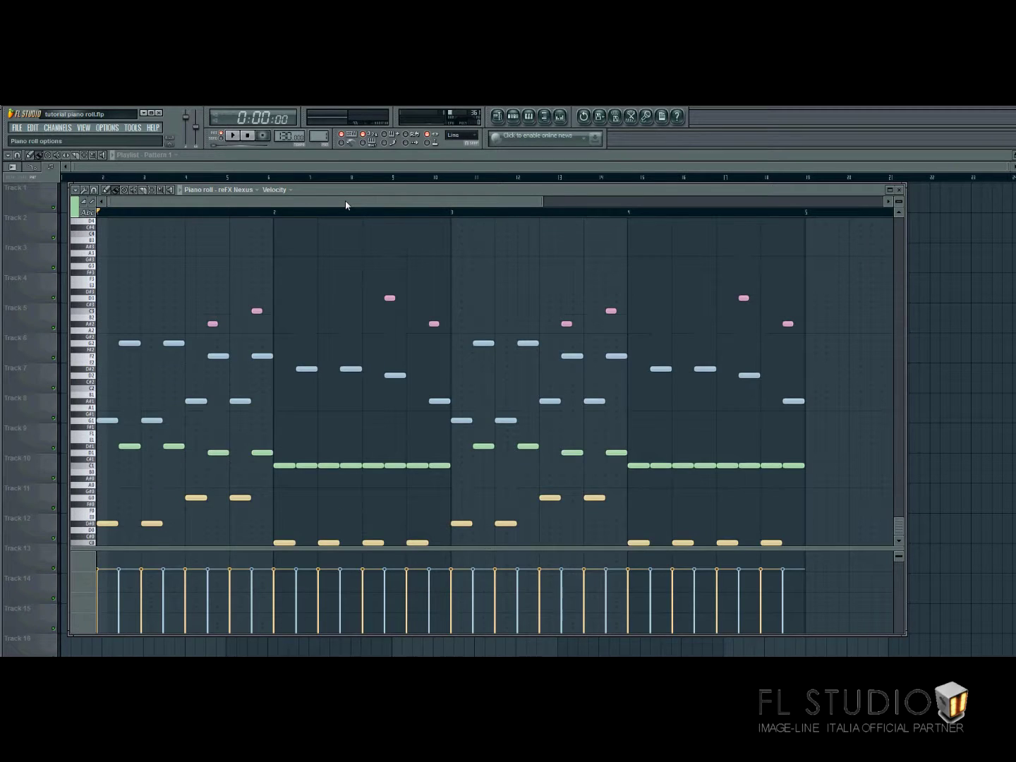
pyautogui.hotkey('ctrl', 'Up')
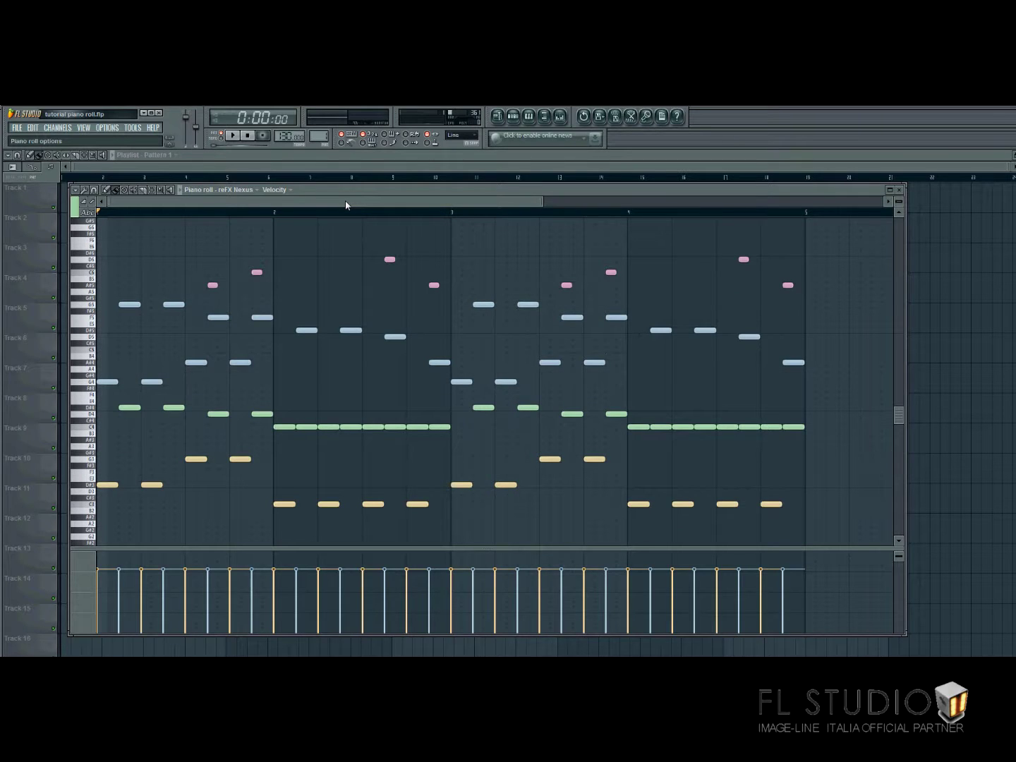
# Play the notes one octave above their original pitch and transpose them back down to that pitch
pyautogui.scroll(3, 345, 205)
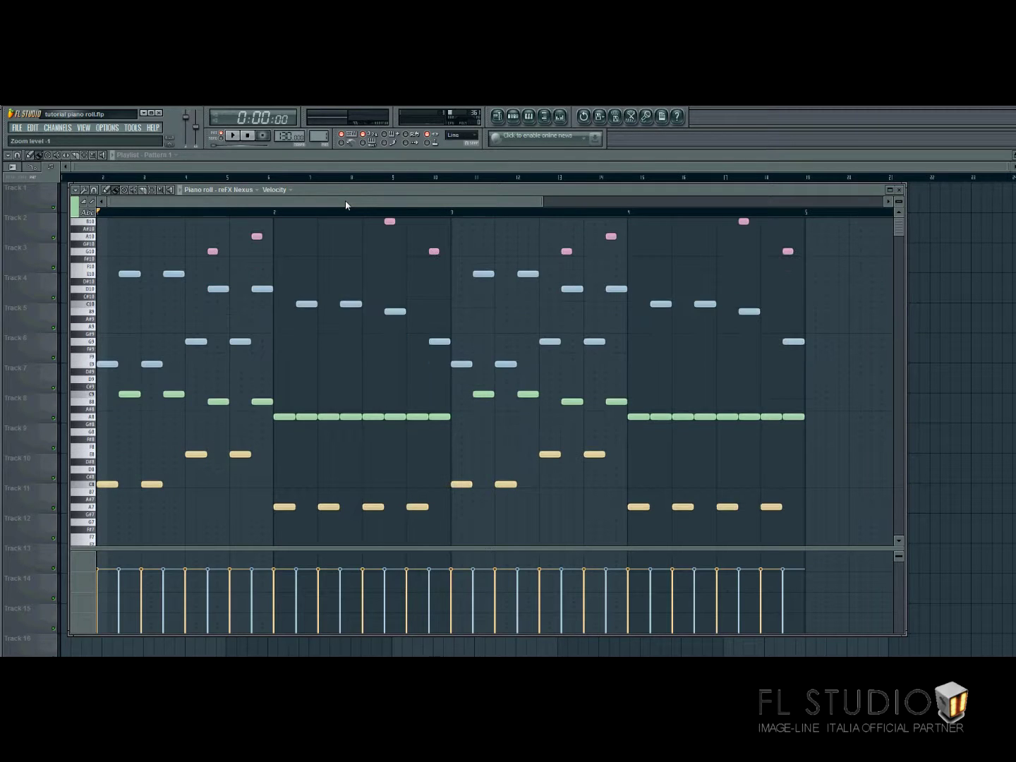
pyautogui.scroll(-1, 345, 205)
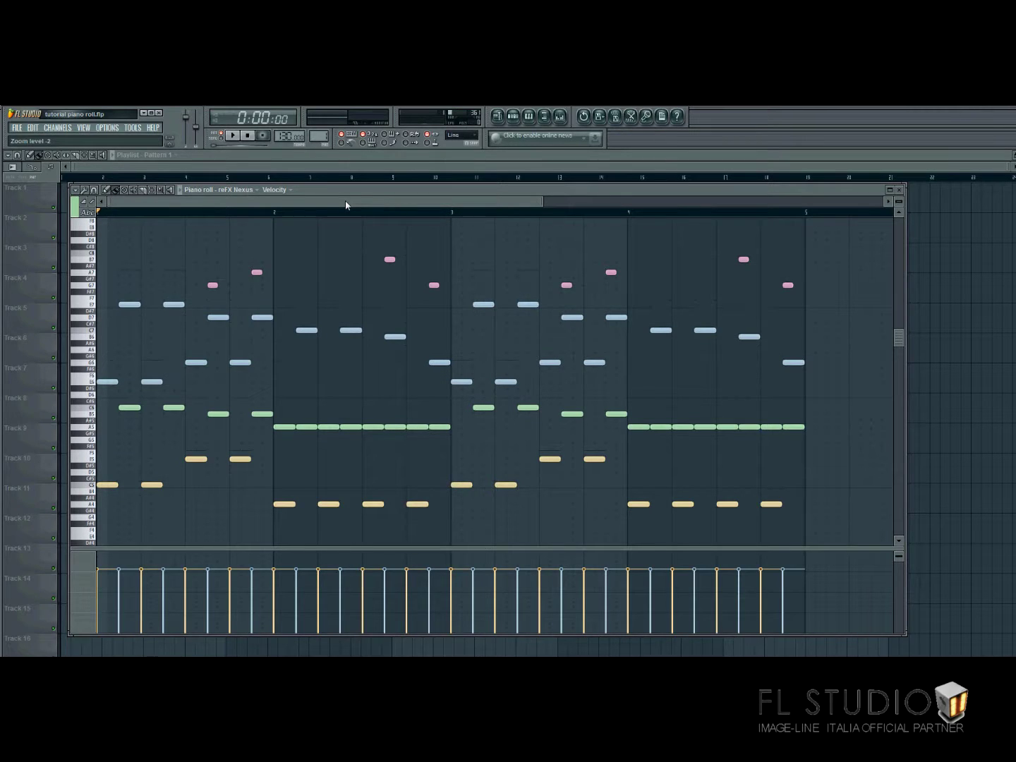
pyautogui.press('space')
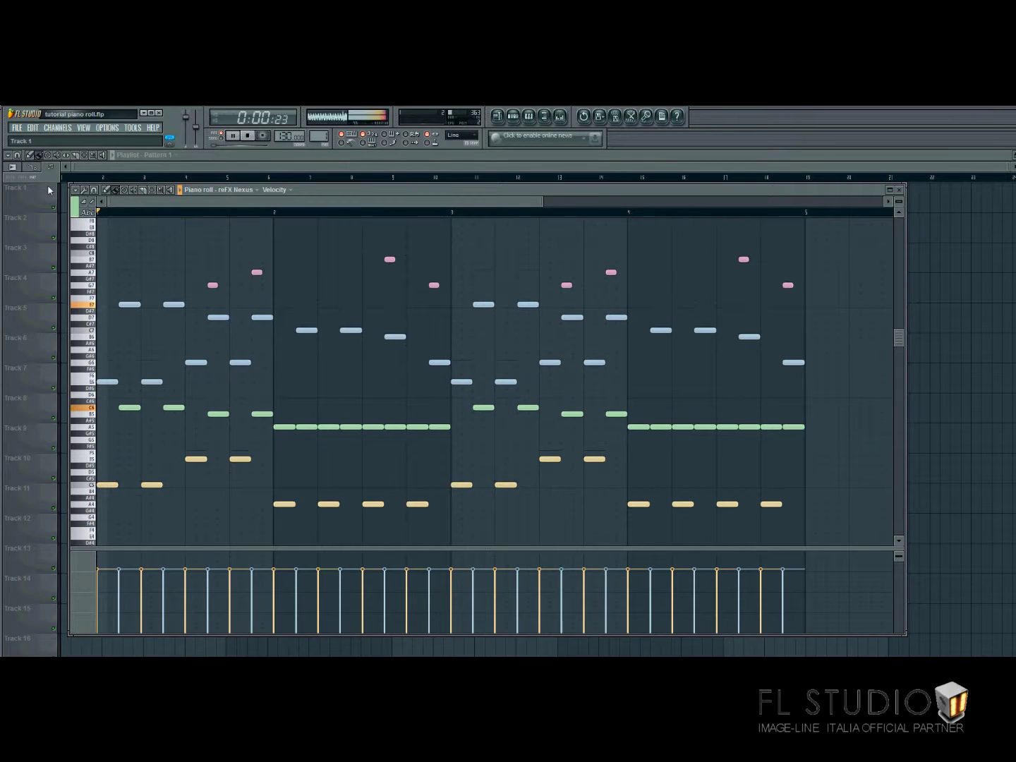
pyautogui.scroll(-3, 170, 251)
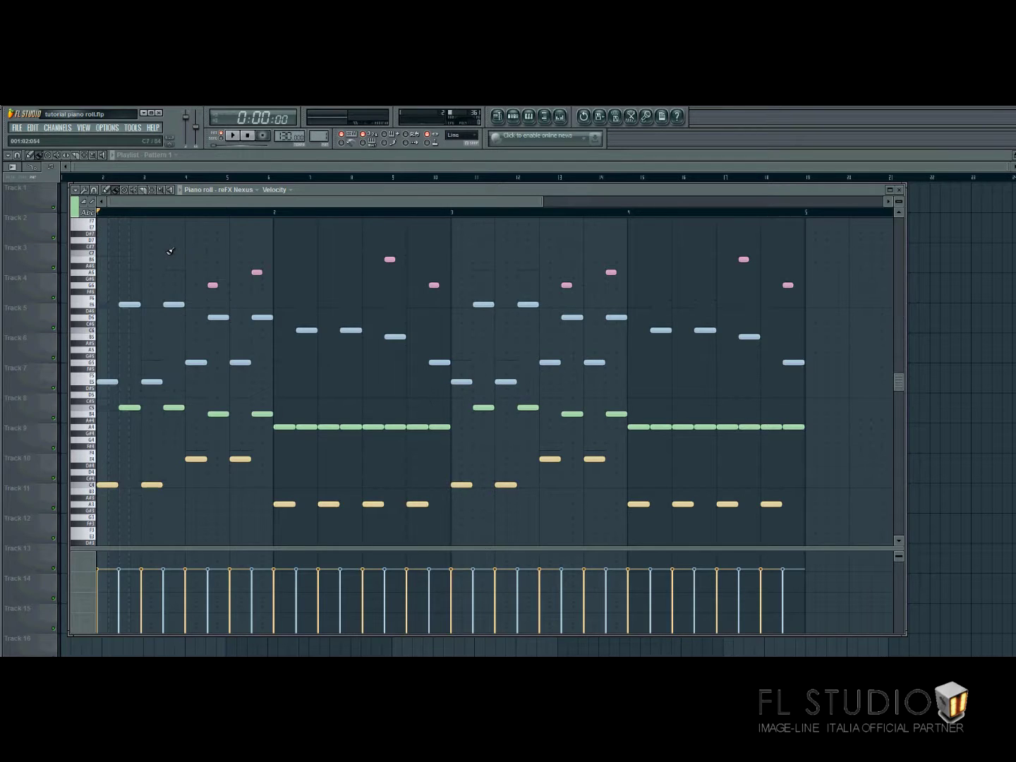
# Select all notes in bar 4 and lengthen them to nearly one bar each
pyautogui.click(76, 190)
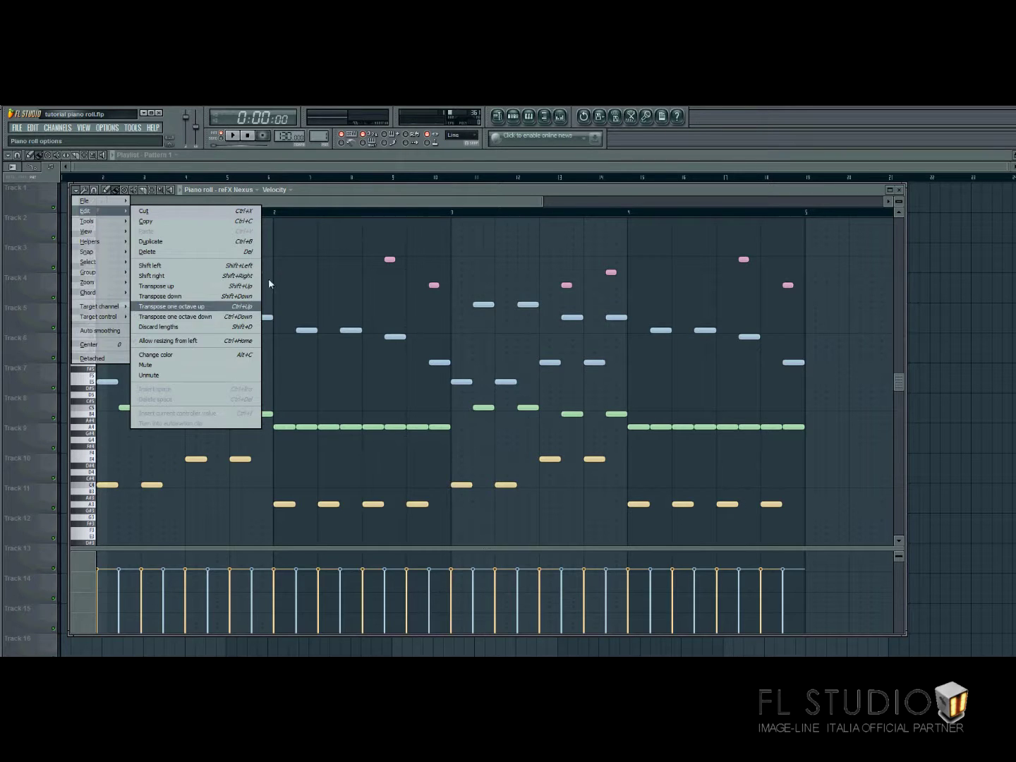
pyautogui.click(314, 210)
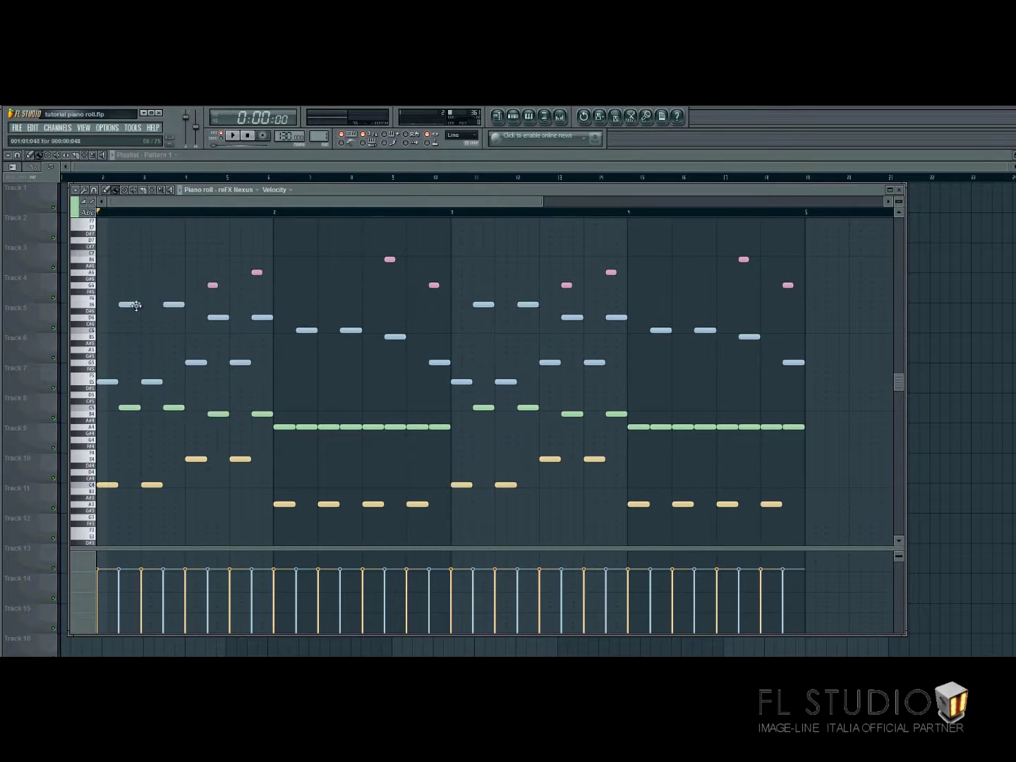
pyautogui.moveTo(831, 244); pyautogui.dragTo(636, 534)
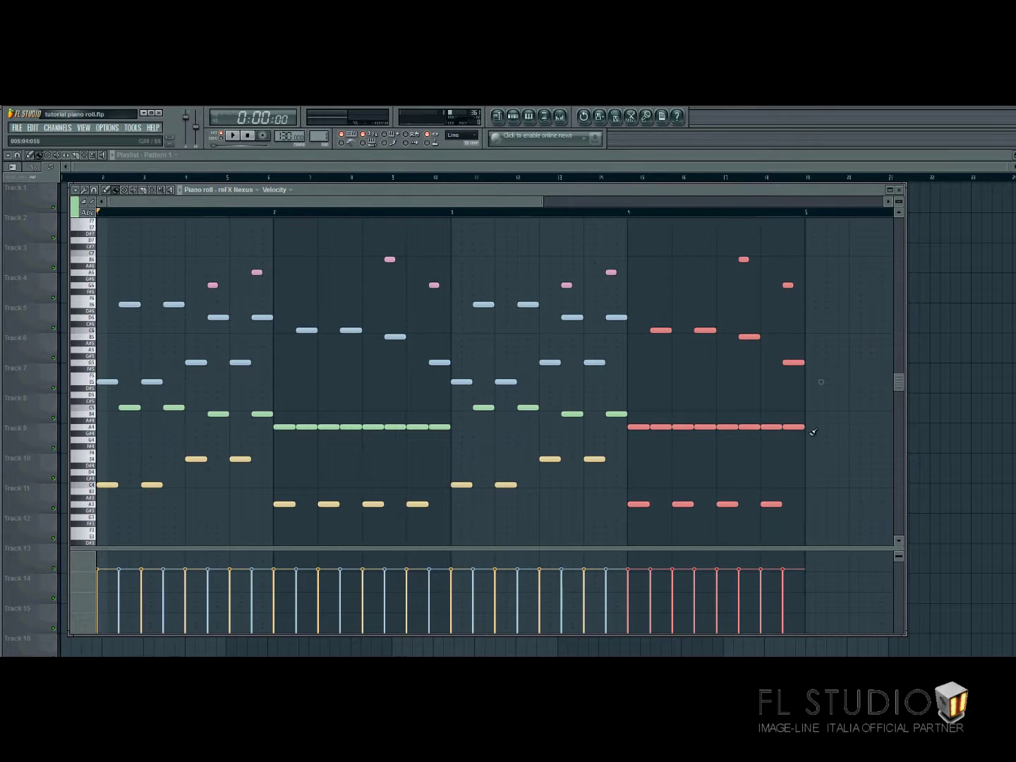
pyautogui.moveTo(804, 427); pyautogui.dragTo(906, 429)
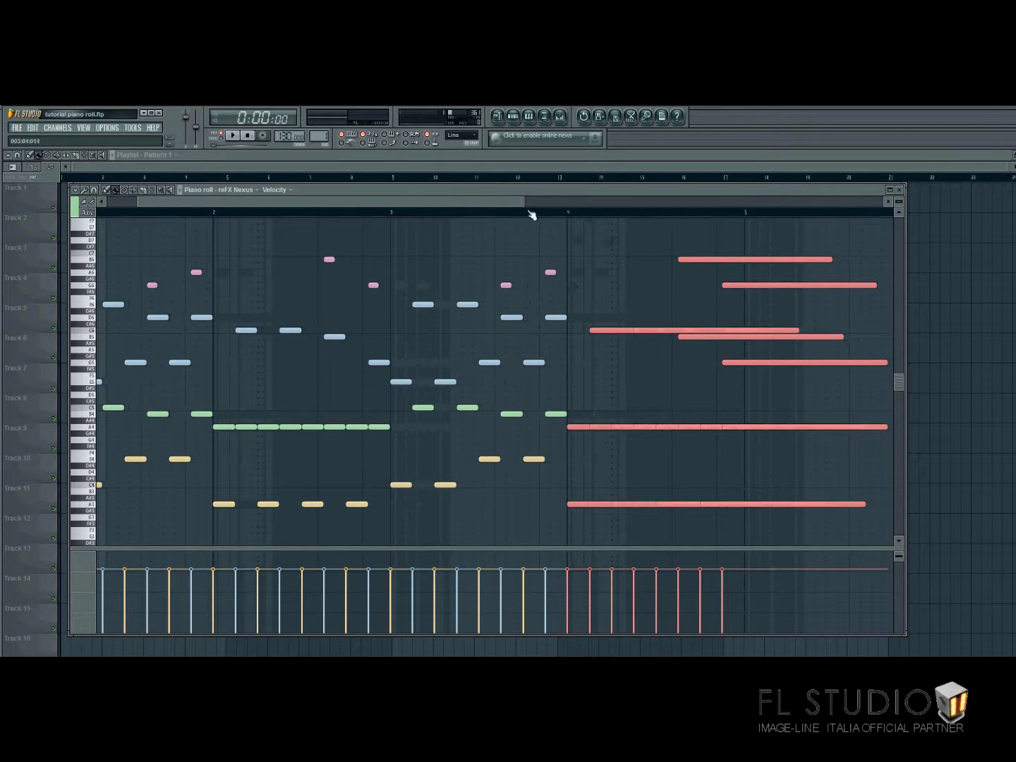
# Apply Discard lengths to the selected notes in bar 4, and undo both that and the lengthening
pyautogui.click(76, 189)
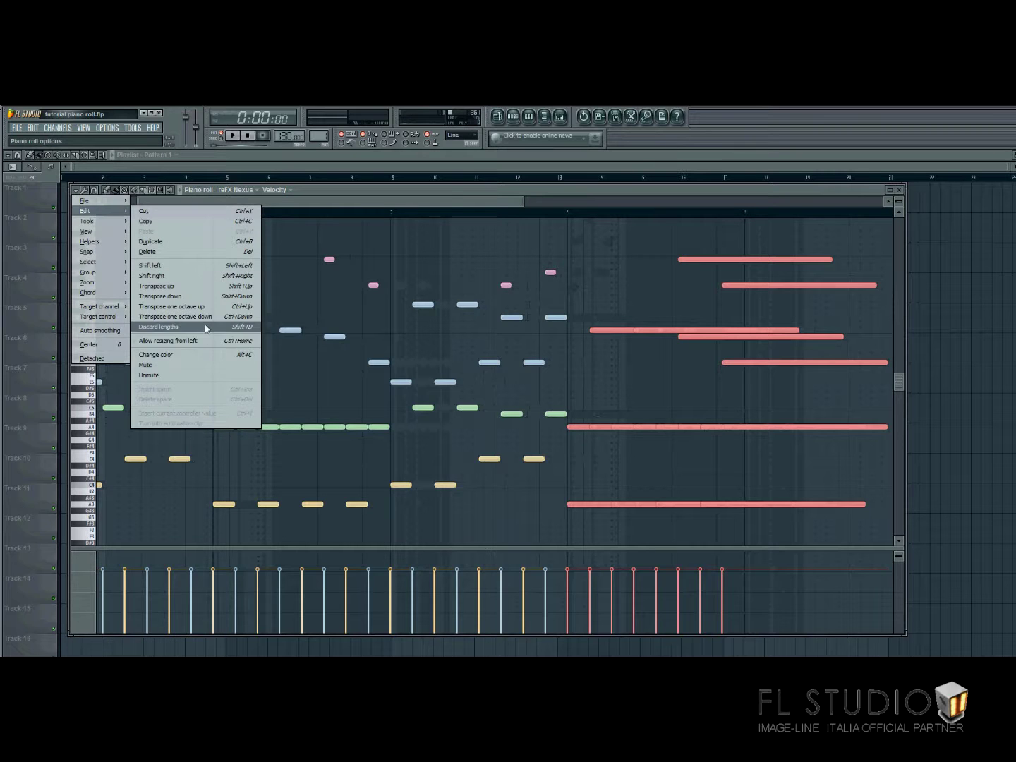
pyautogui.click(205, 324)
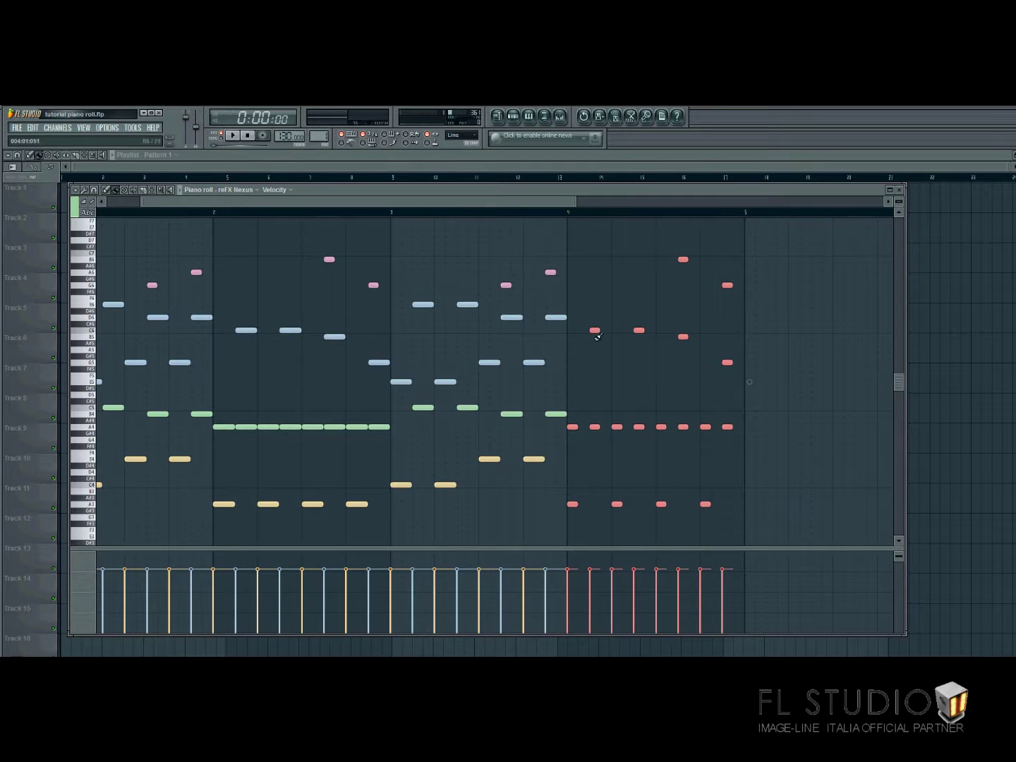
pyautogui.hotkey('ctrl', 'l')
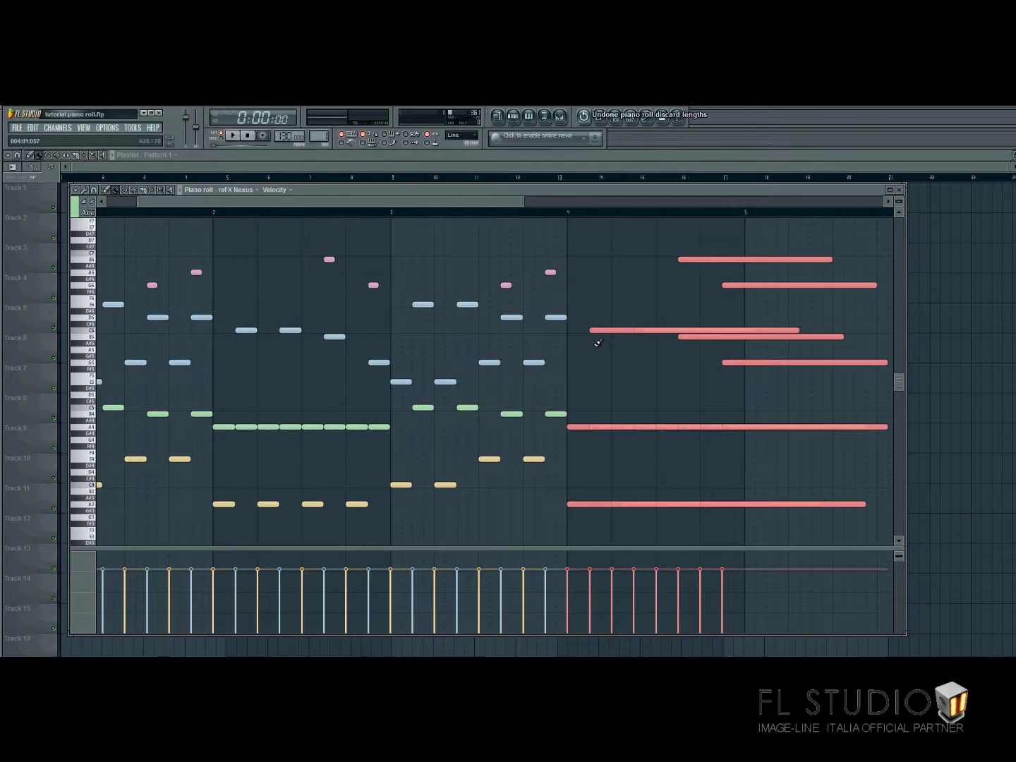
pyautogui.hotkey('ctrl', 'd')
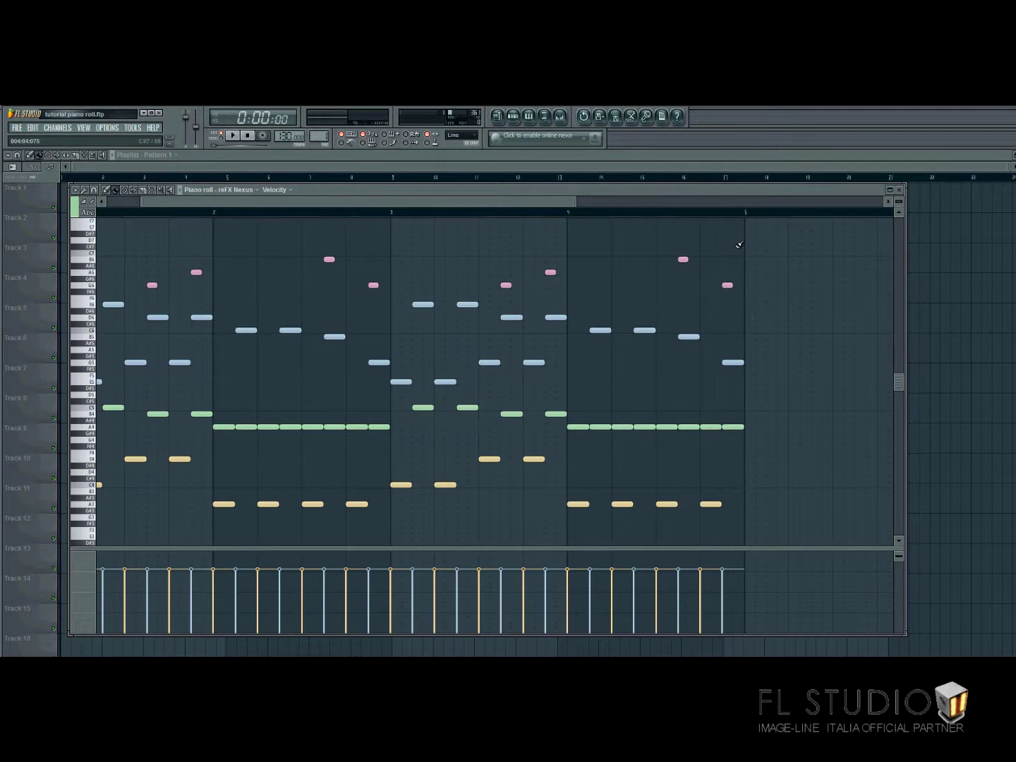
# Stretch the first E6 note in bar 3 from its right edge and shorten it back to its original length
pyautogui.click(84, 191)
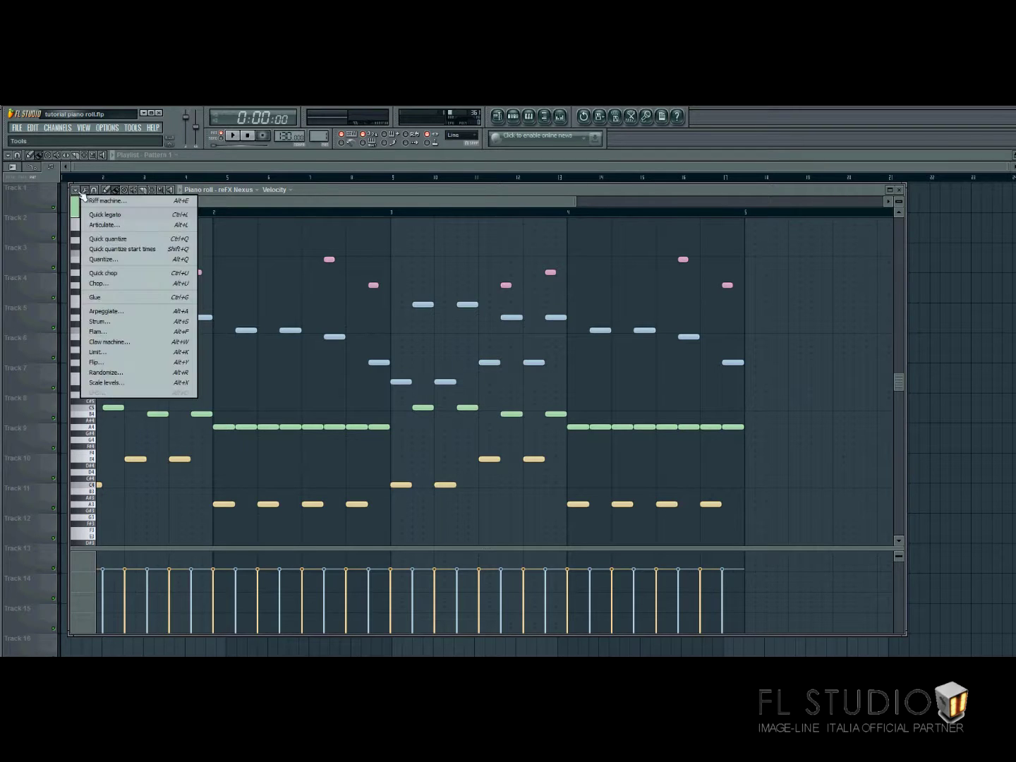
pyautogui.click(75, 190)
pyautogui.moveTo(115, 217)
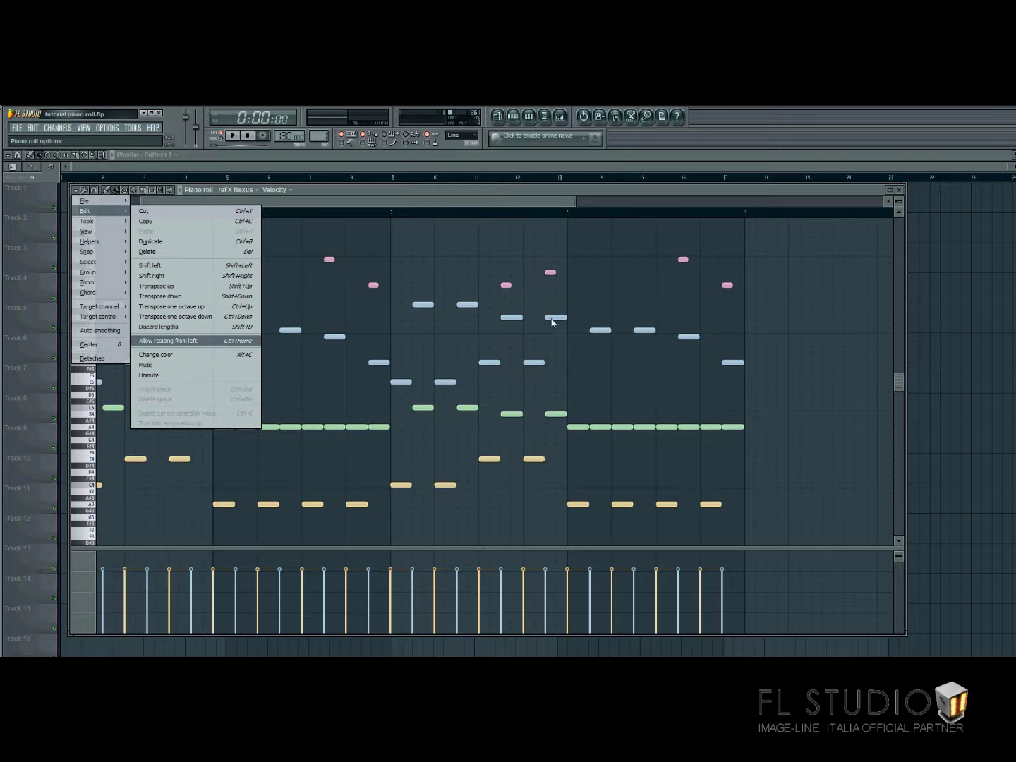
pyautogui.click(556, 209)
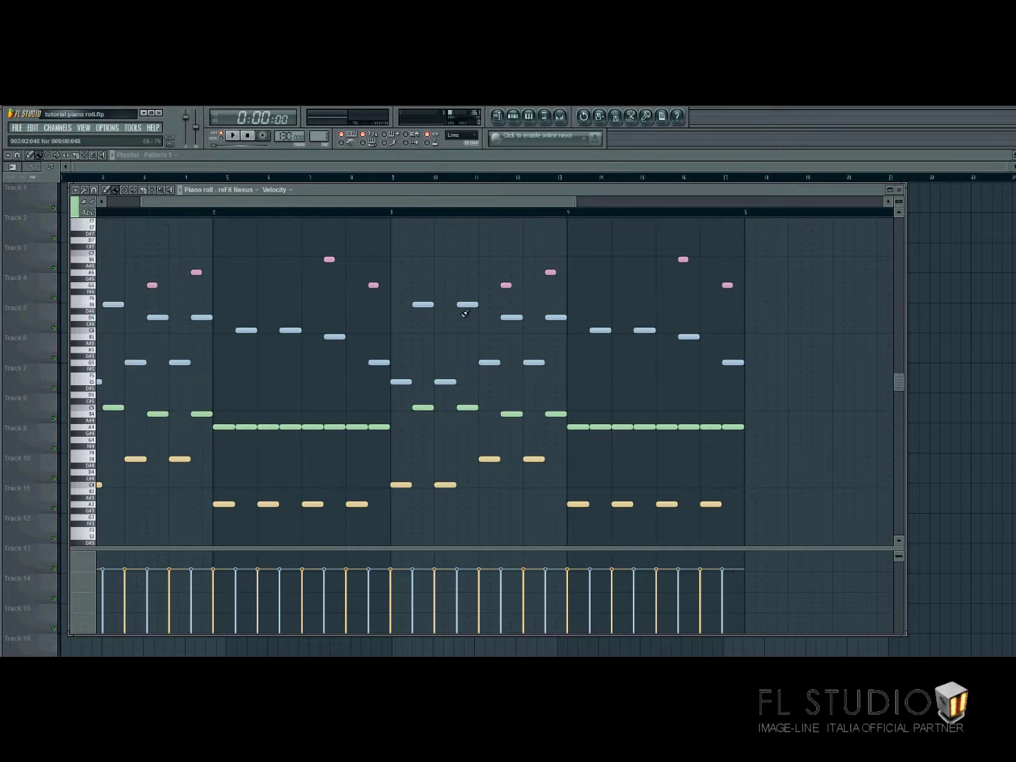
pyautogui.click(416, 304)
pyautogui.moveTo(434, 305); pyautogui.dragTo(645, 304)
pyautogui.moveTo(566, 304); pyautogui.dragTo(432, 304)
# Turn on Allow resizing from left, and extend the start of bar 3's first E6 note leftward and back
pyautogui.click(78, 192)
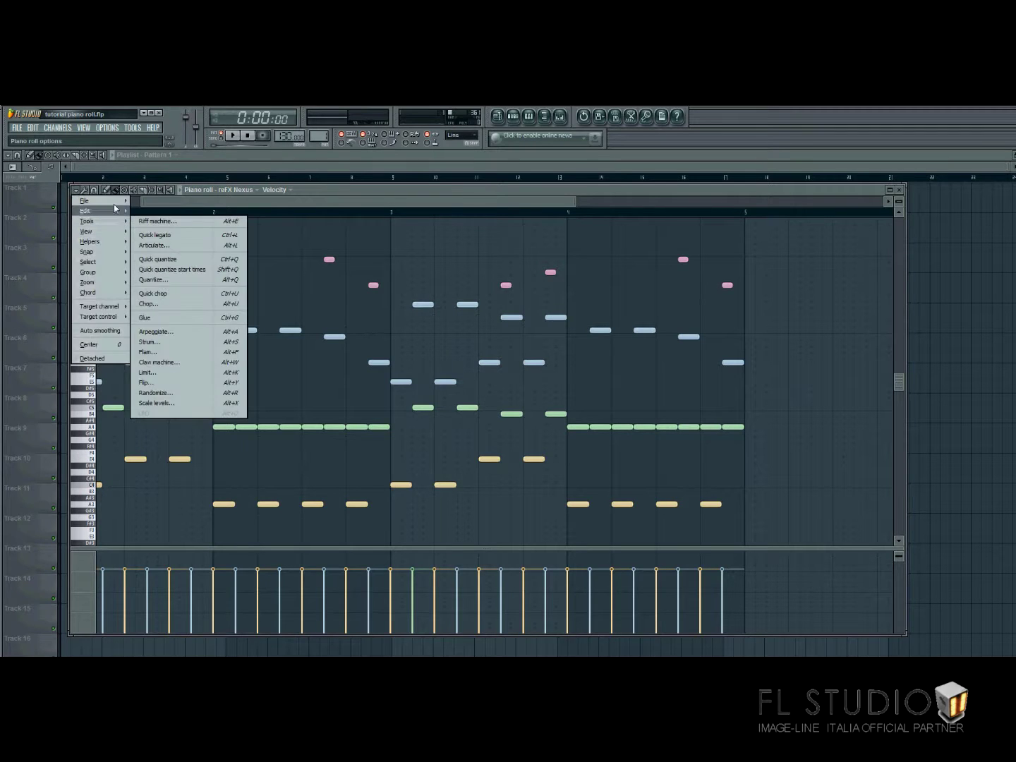
pyautogui.click(177, 338)
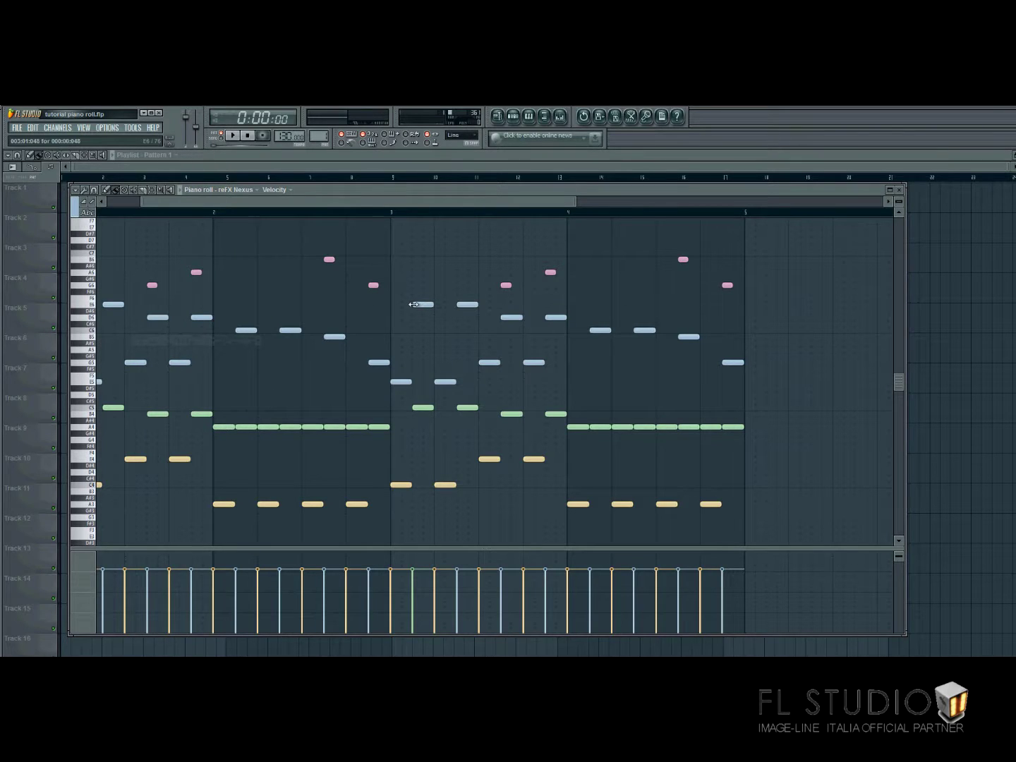
pyautogui.moveTo(414, 304); pyautogui.dragTo(368, 304)
pyautogui.moveTo(432, 304)
pyautogui.mouseDown()
pyautogui.moveTo(469, 305)
pyautogui.moveTo(434, 305)
pyautogui.mouseUp()
pyautogui.moveTo(370, 304); pyautogui.dragTo(413, 304)
# Turn off Allow resizing from left for the notes
pyautogui.click(75, 190)
pyautogui.moveTo(111, 222)
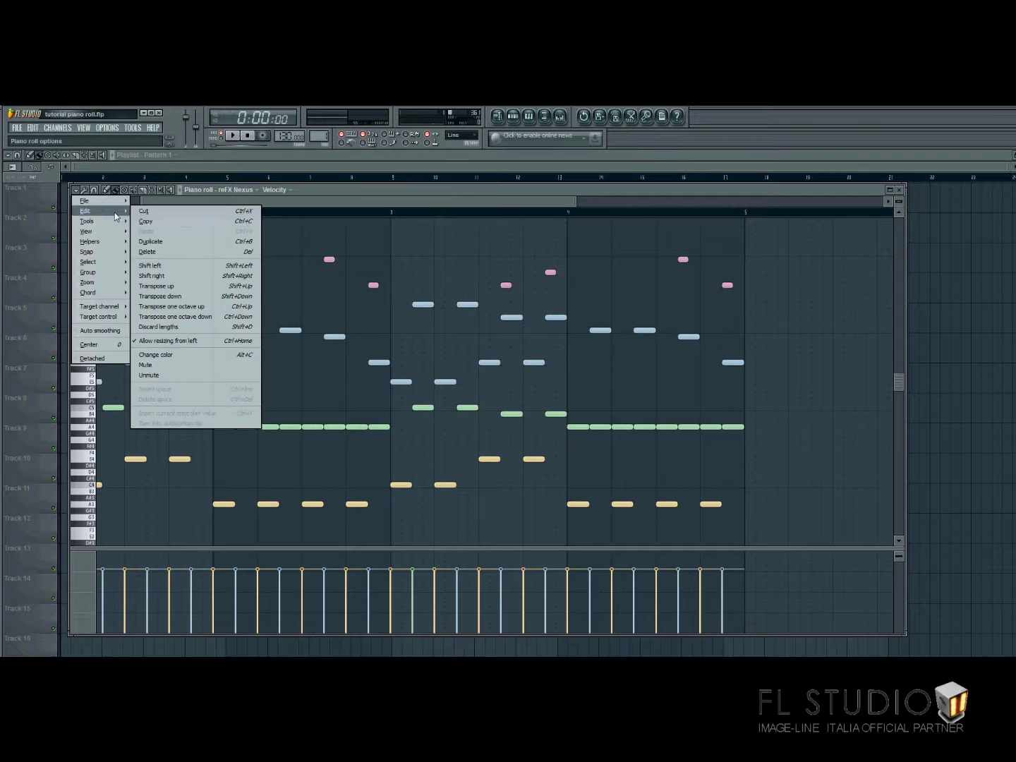
pyautogui.click(172, 340)
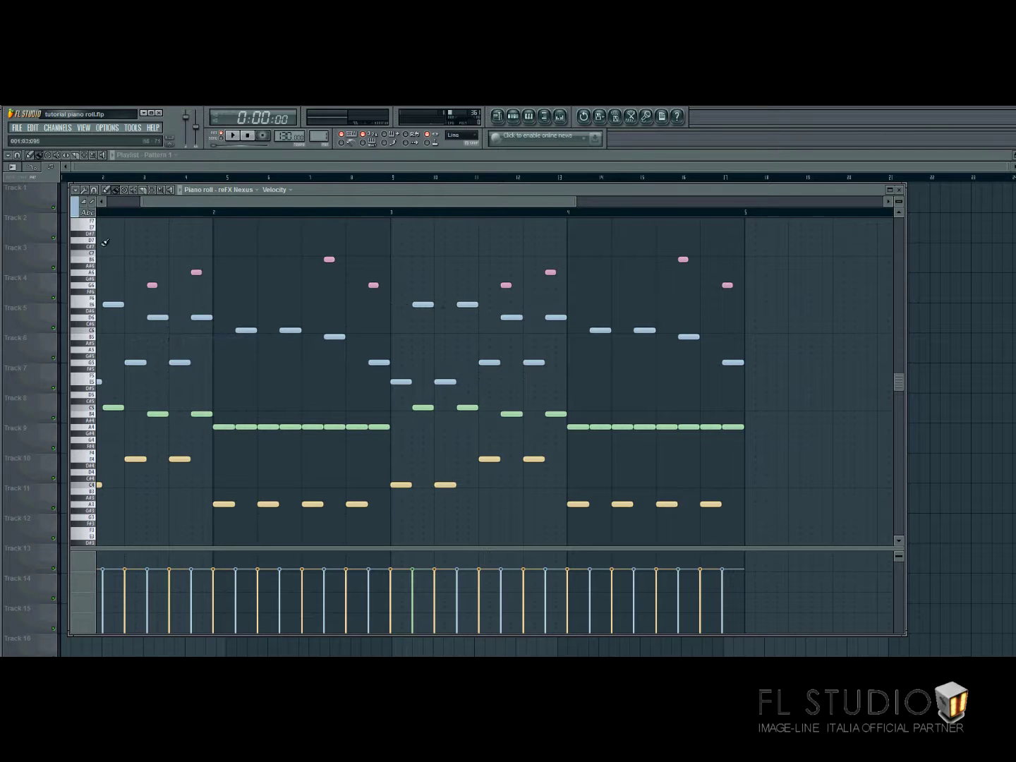
# Try to apply the Change color command to the notes in the piano roll
pyautogui.click(76, 190)
pyautogui.moveTo(110, 213)
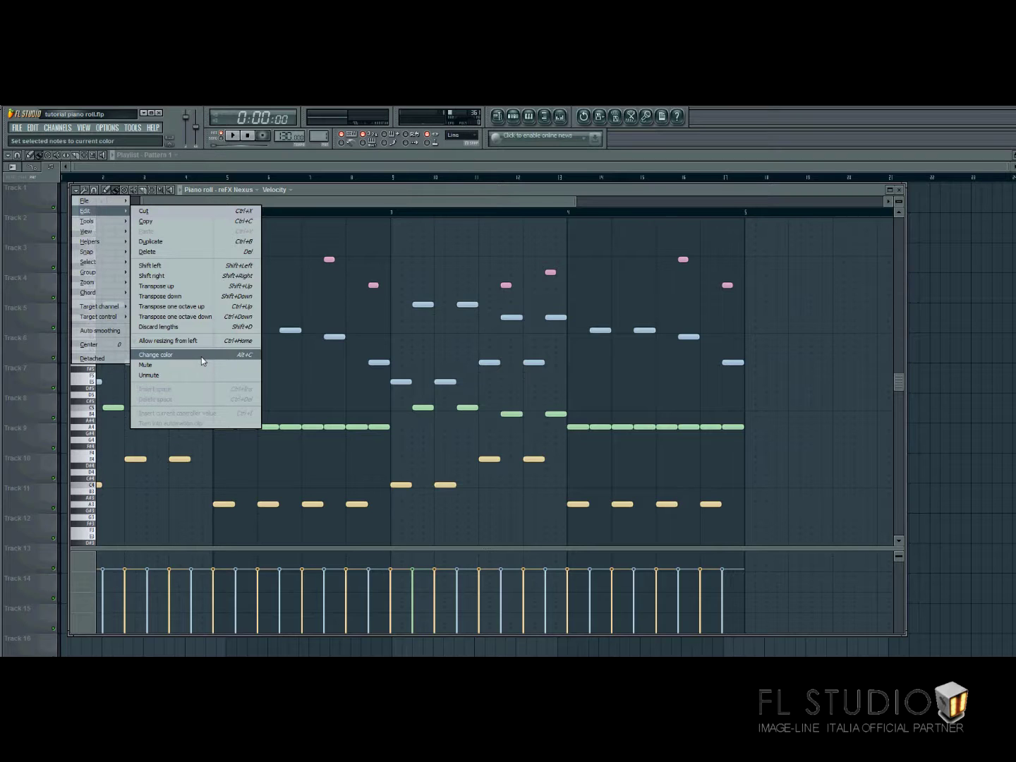
pyautogui.click(200, 357)
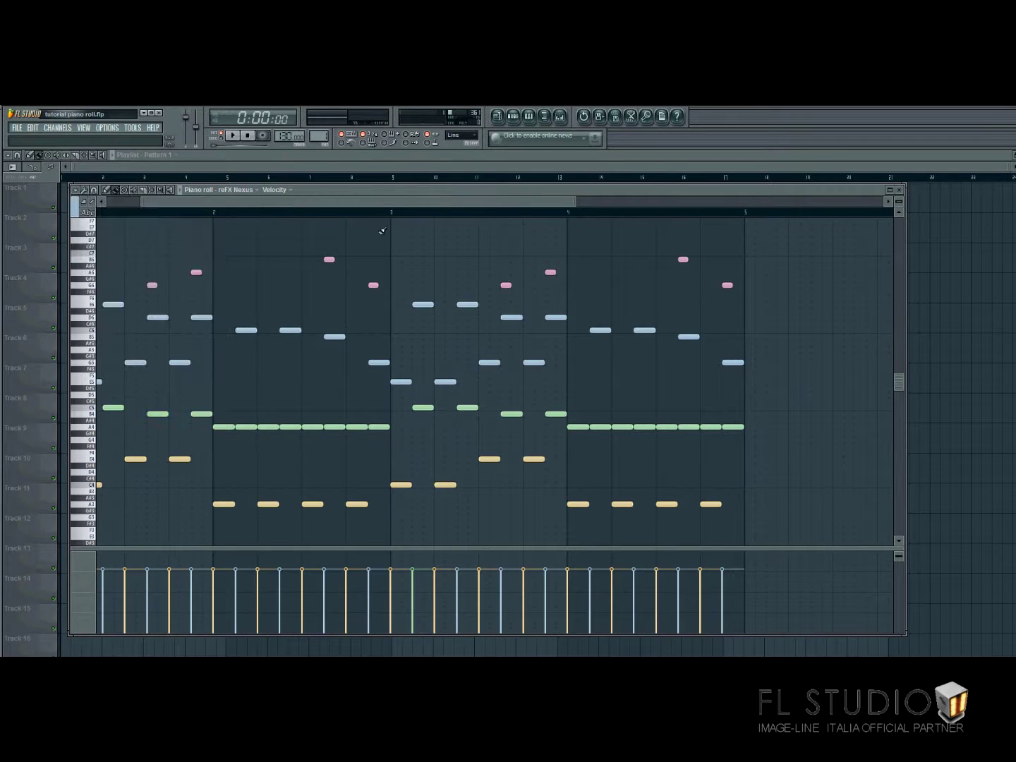
pyautogui.hscroll(-2, 296, 210)
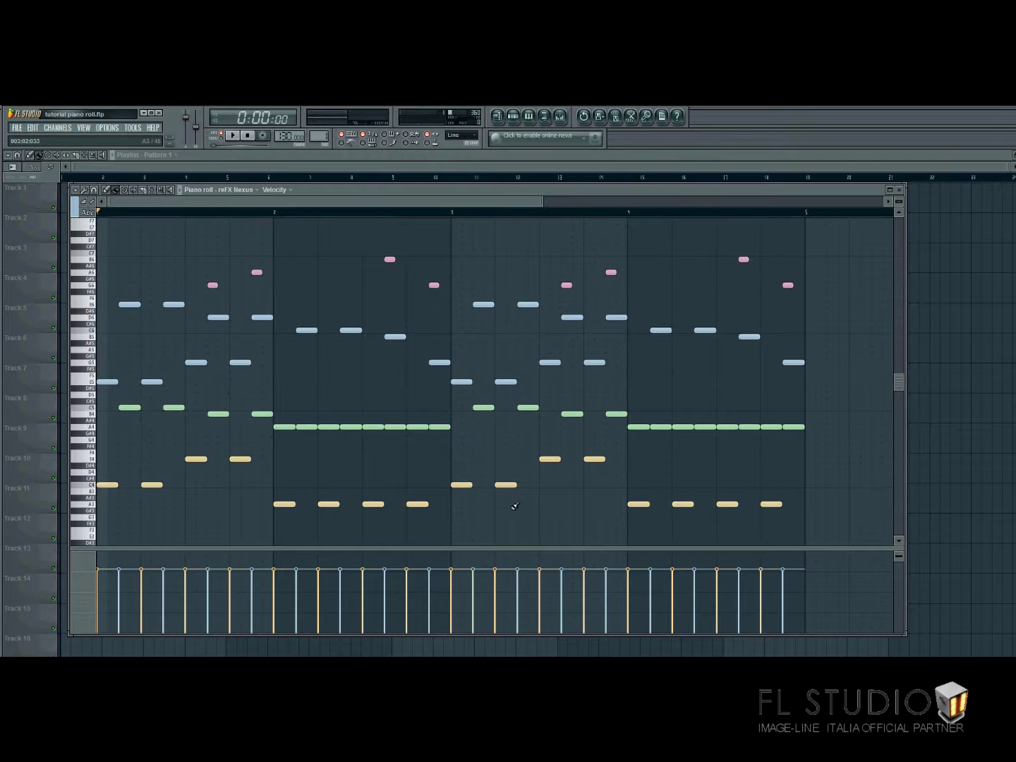
# Look over the Mute and Unmute commands and the note tools, and open the Riff machine
pyautogui.click(86, 203)
pyautogui.moveTo(92, 211)
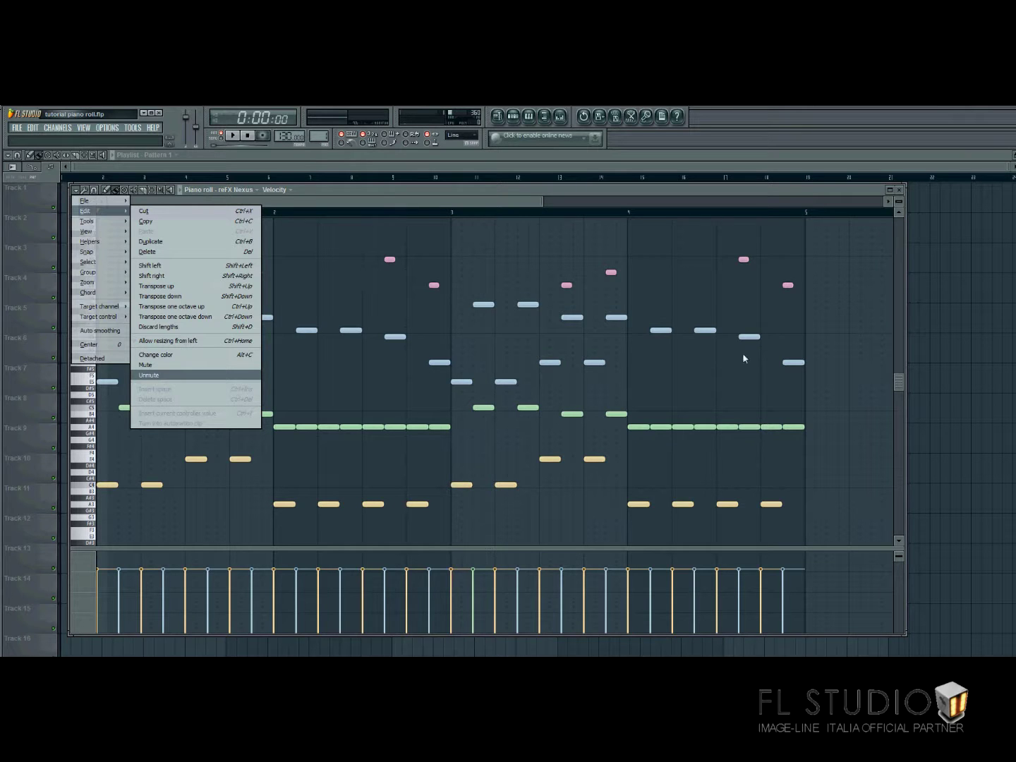
pyautogui.moveTo(120, 225)
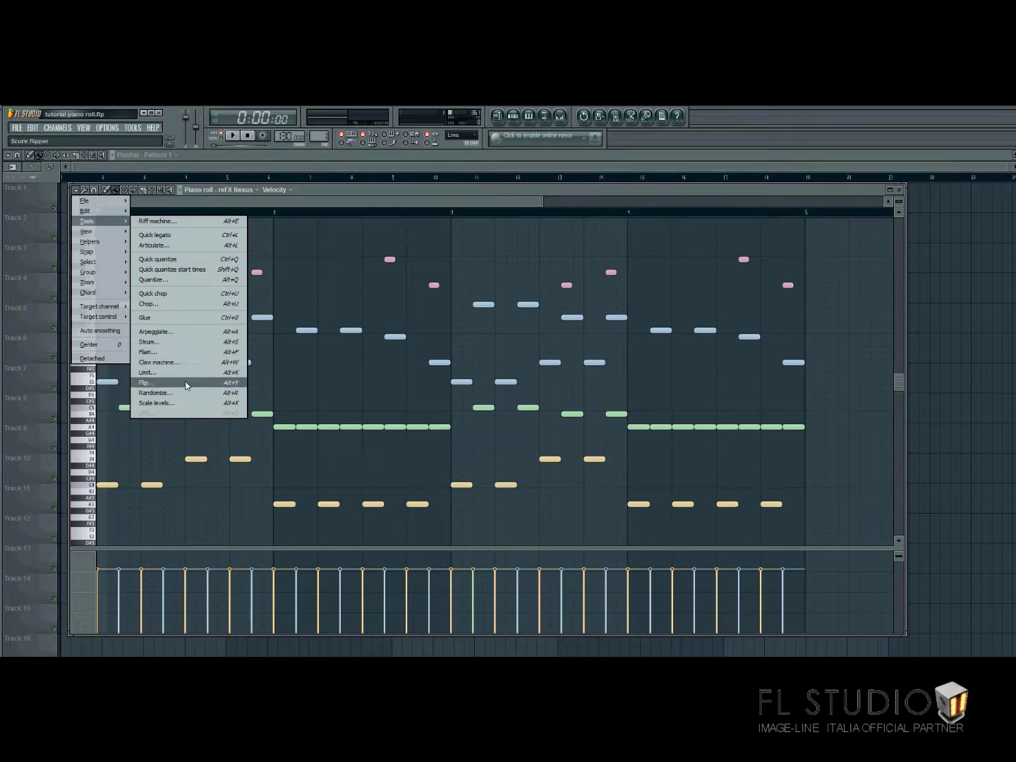
pyautogui.click(192, 221)
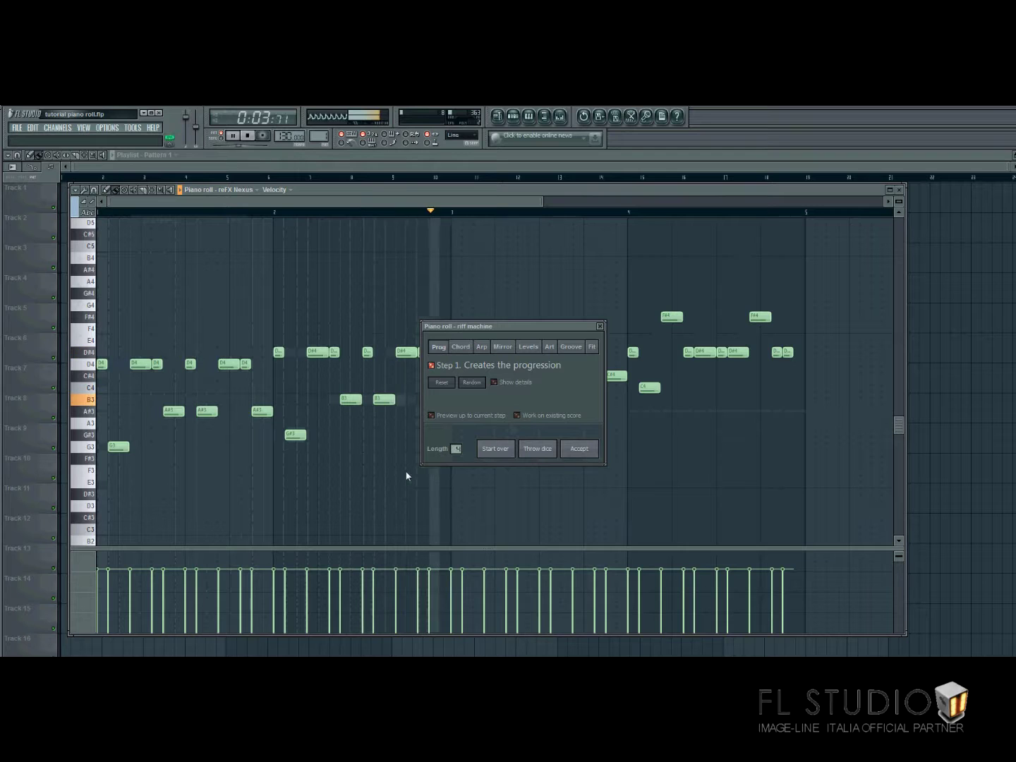
# Stop playback, show the Riff machine's progression details, and try the Eleventh - 11 and minor Major Eleventh - m-Maj11 chord patterns
pyautogui.press('space')
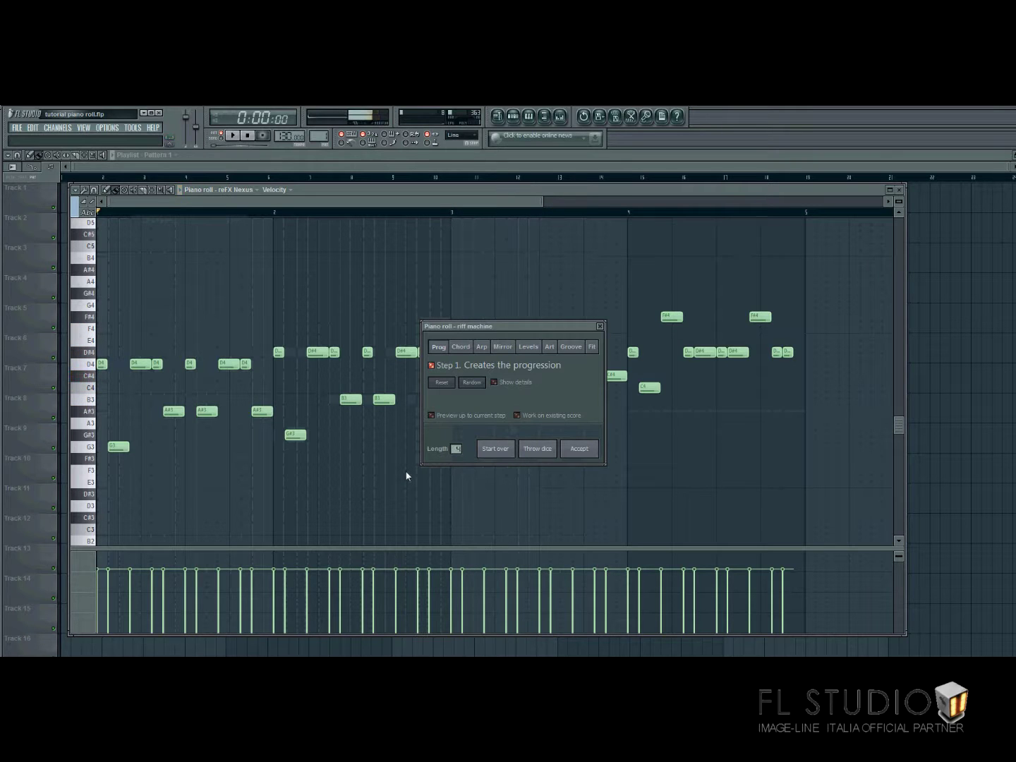
pyautogui.click(496, 382)
pyautogui.click(440, 409)
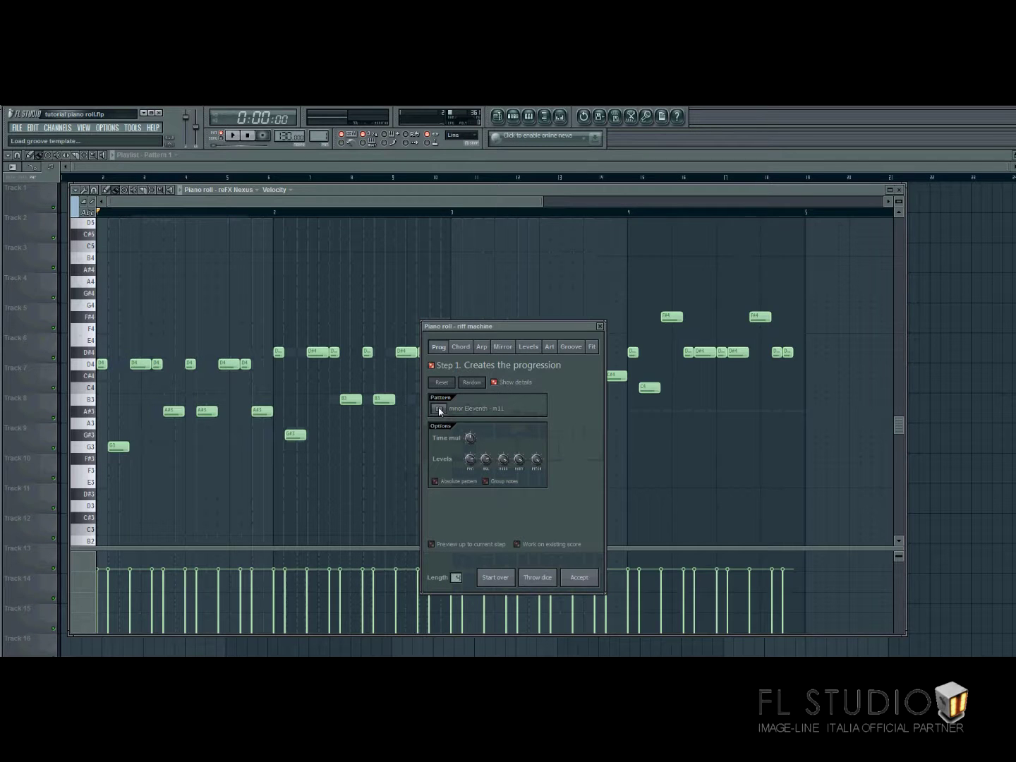
pyautogui.doubleClick(615, 270)
pyautogui.click(444, 410)
pyautogui.click(606, 251)
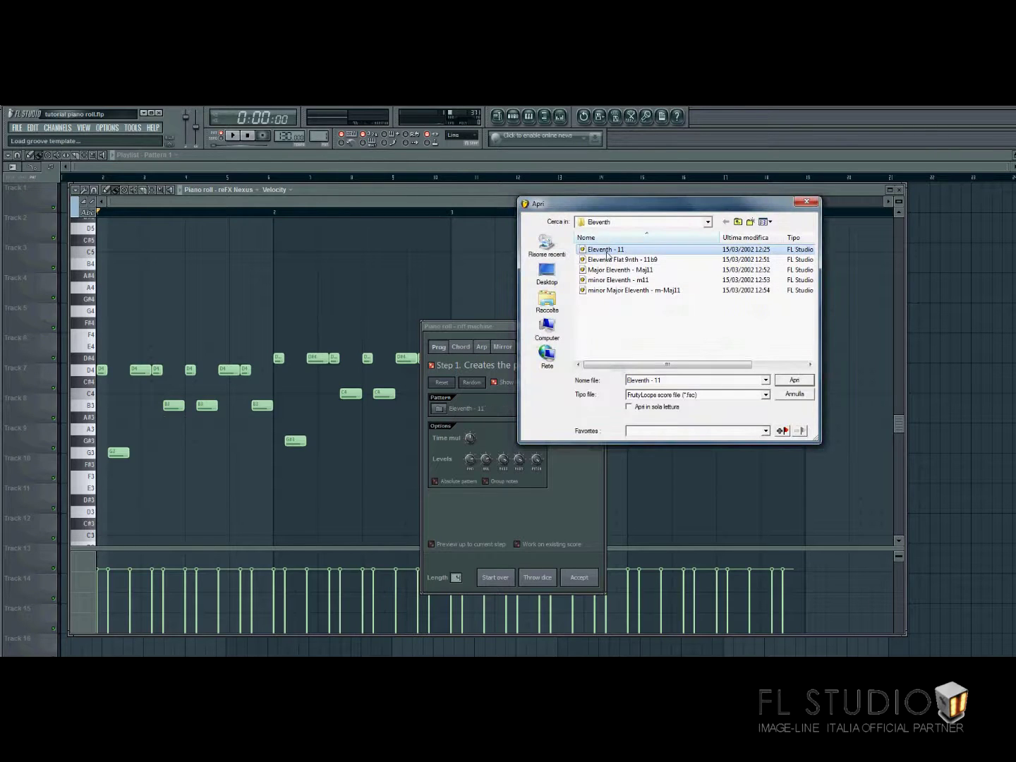
pyautogui.click(624, 291)
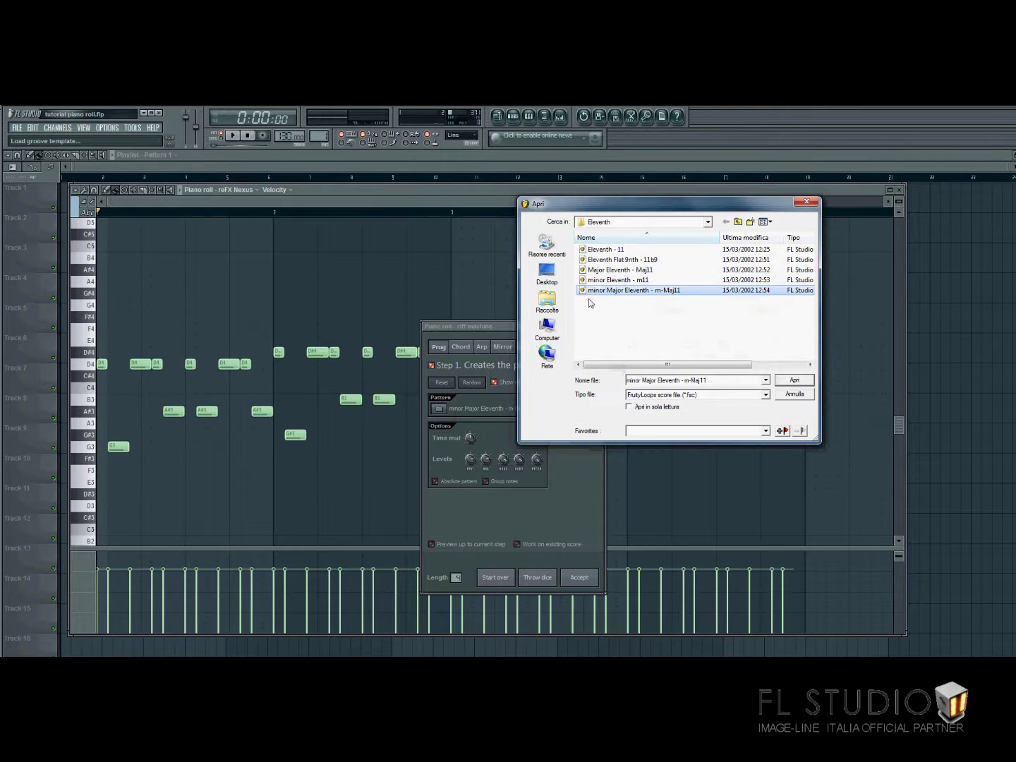
# Try the Diminished - mb5 pattern from the Main chords folder and close the Riff machine without accepting
pyautogui.click(738, 222)
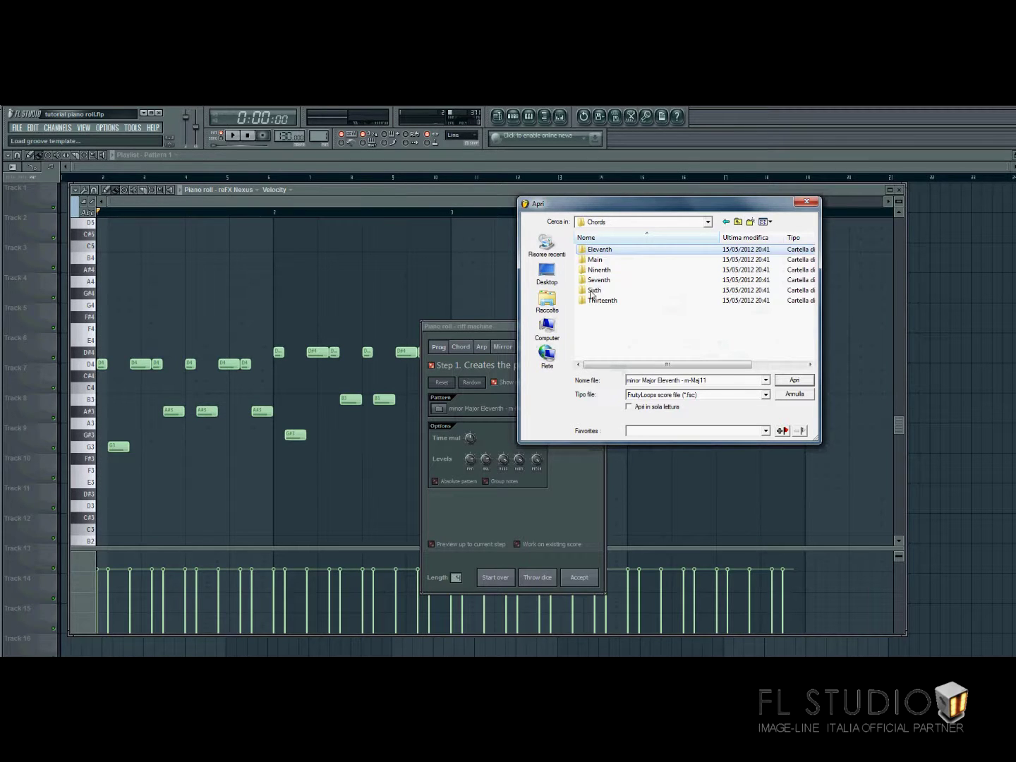
pyautogui.doubleClick(596, 259)
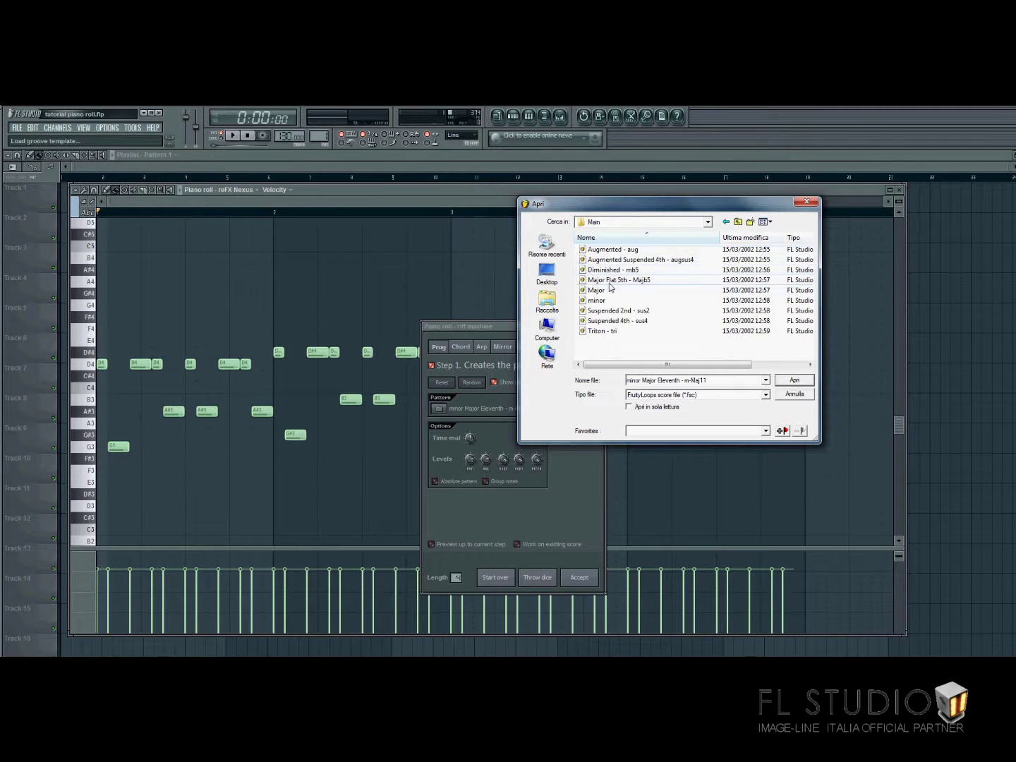
pyautogui.click(610, 270)
pyautogui.doubleClick(611, 272)
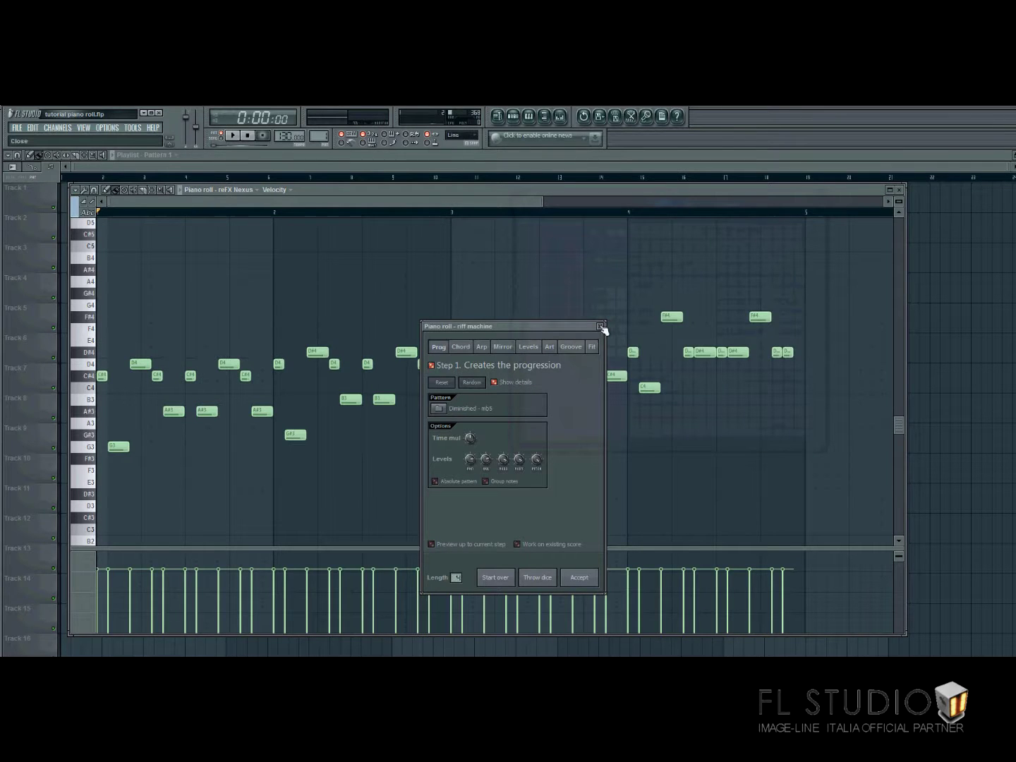
pyautogui.click(600, 326)
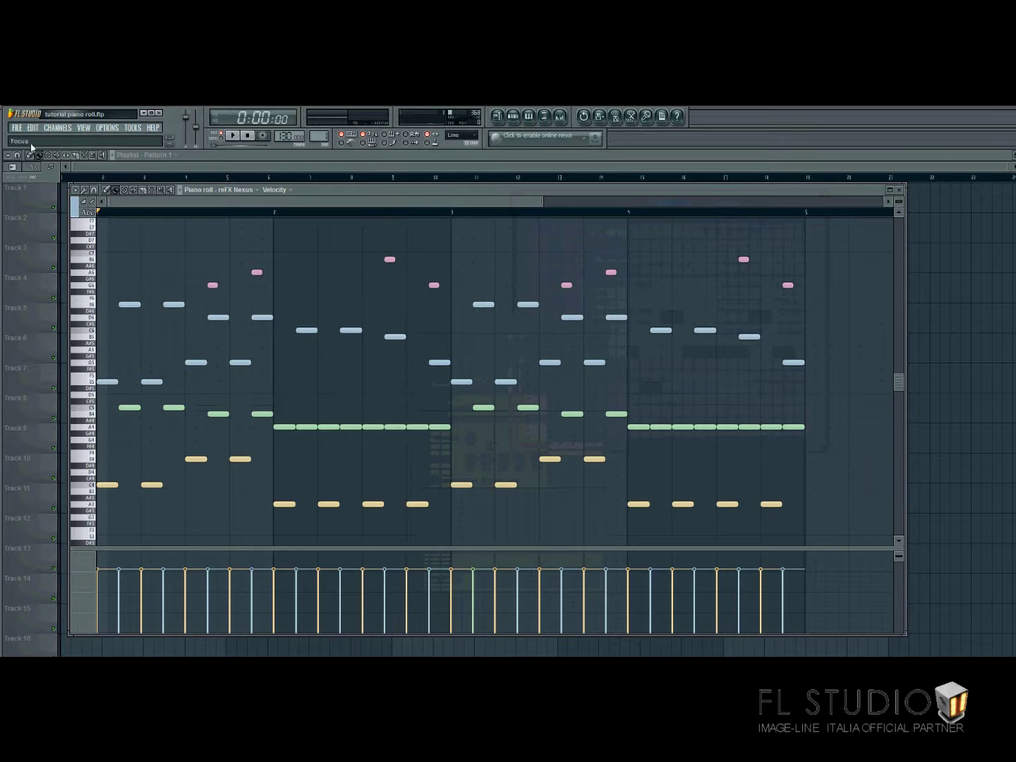
# Try Quick legato on all the notes and undo it
pyautogui.click(77, 190)
pyautogui.moveTo(105, 223)
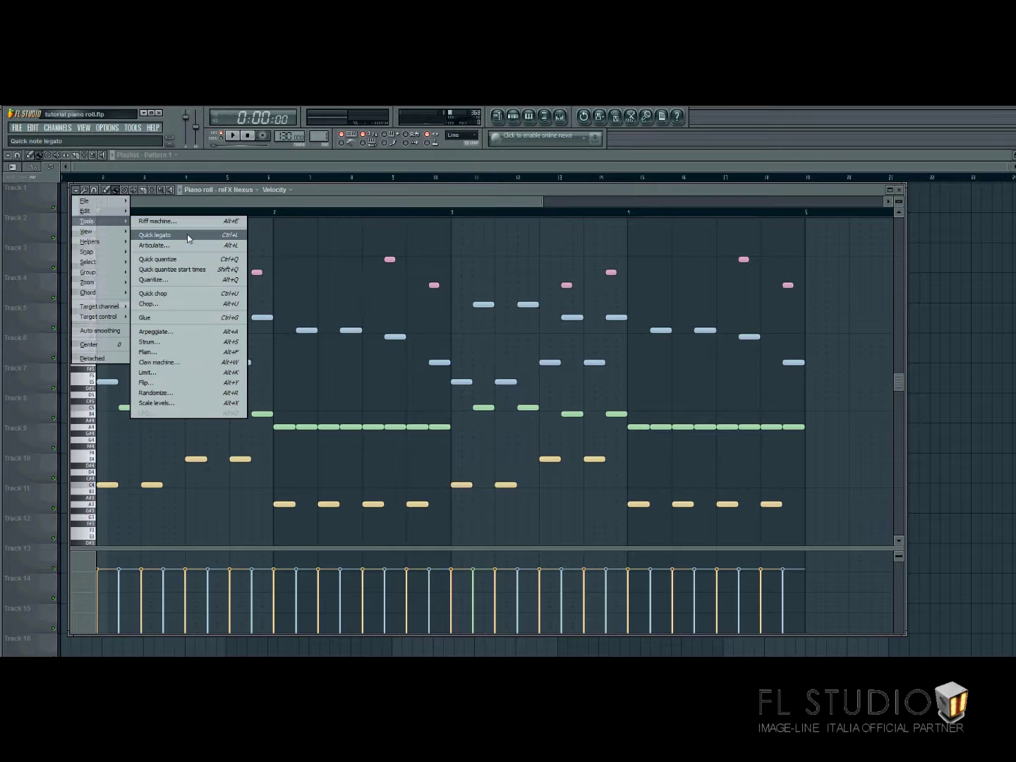
pyautogui.click(189, 236)
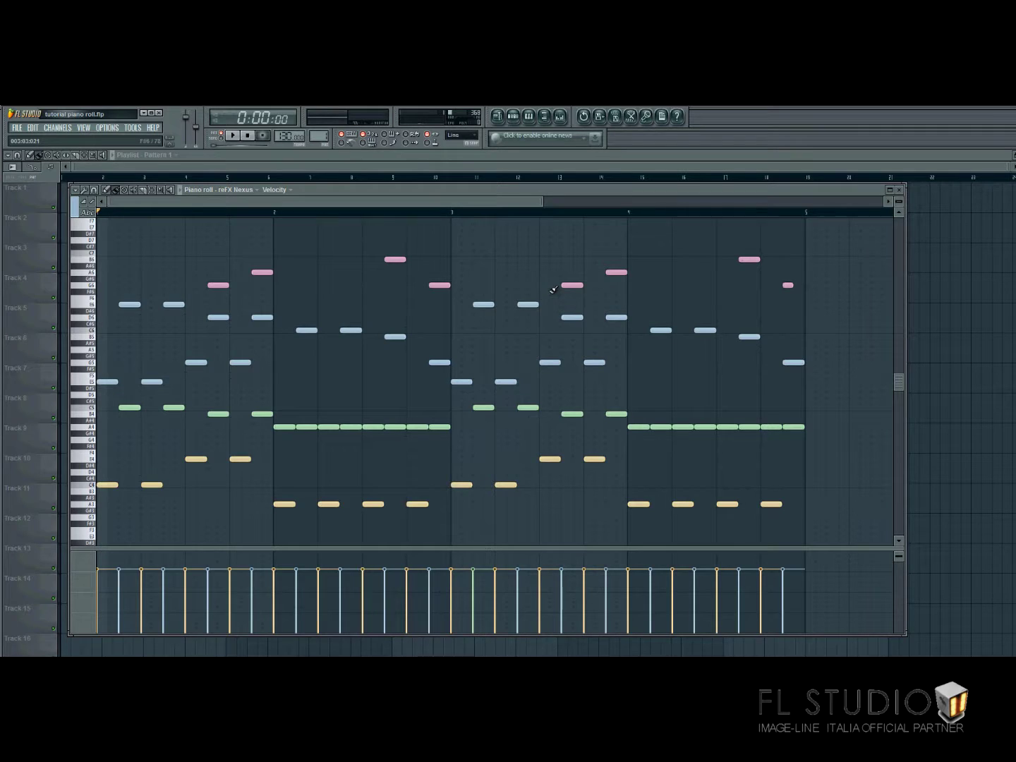
pyautogui.hotkey('ctrl', 'z')
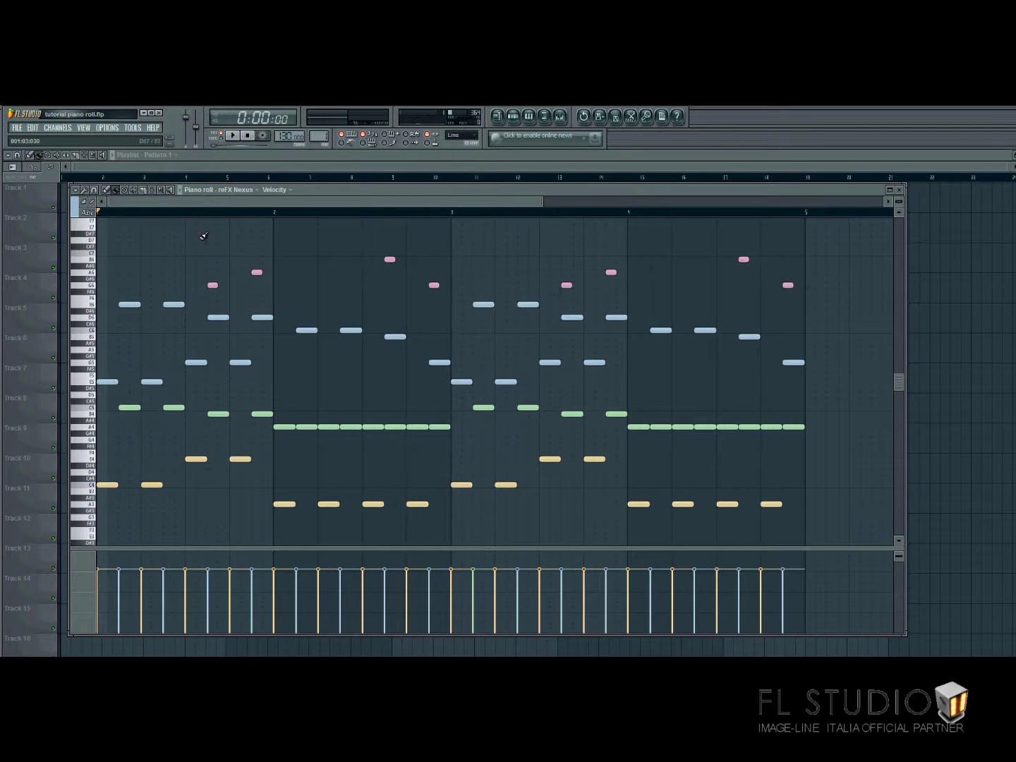
# Look over the quantize commands and the Quantizer's options, and close the Quantizer without applying it
pyautogui.click(76, 190)
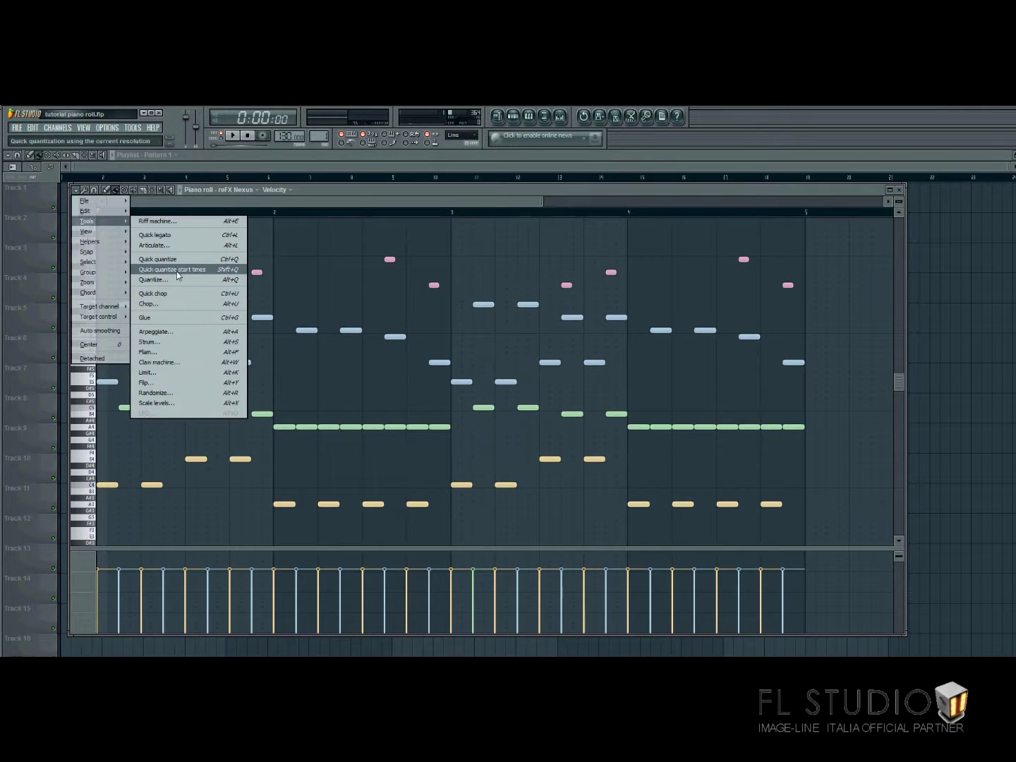
pyautogui.click(361, 208)
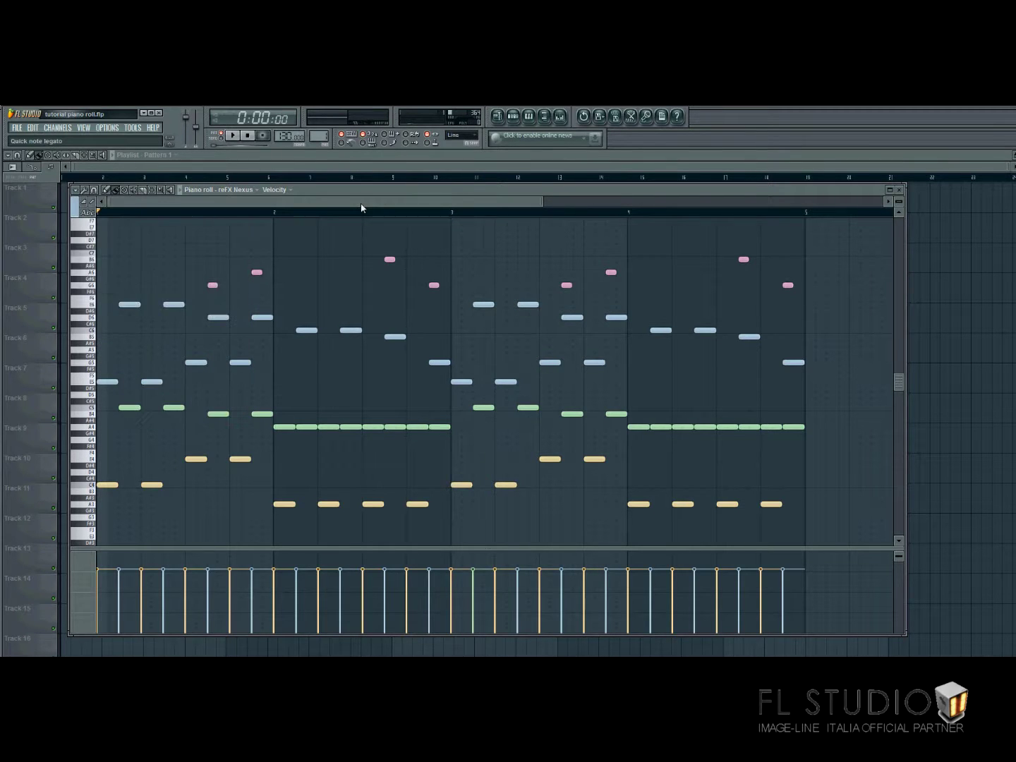
pyautogui.hotkey('alt', 'q')
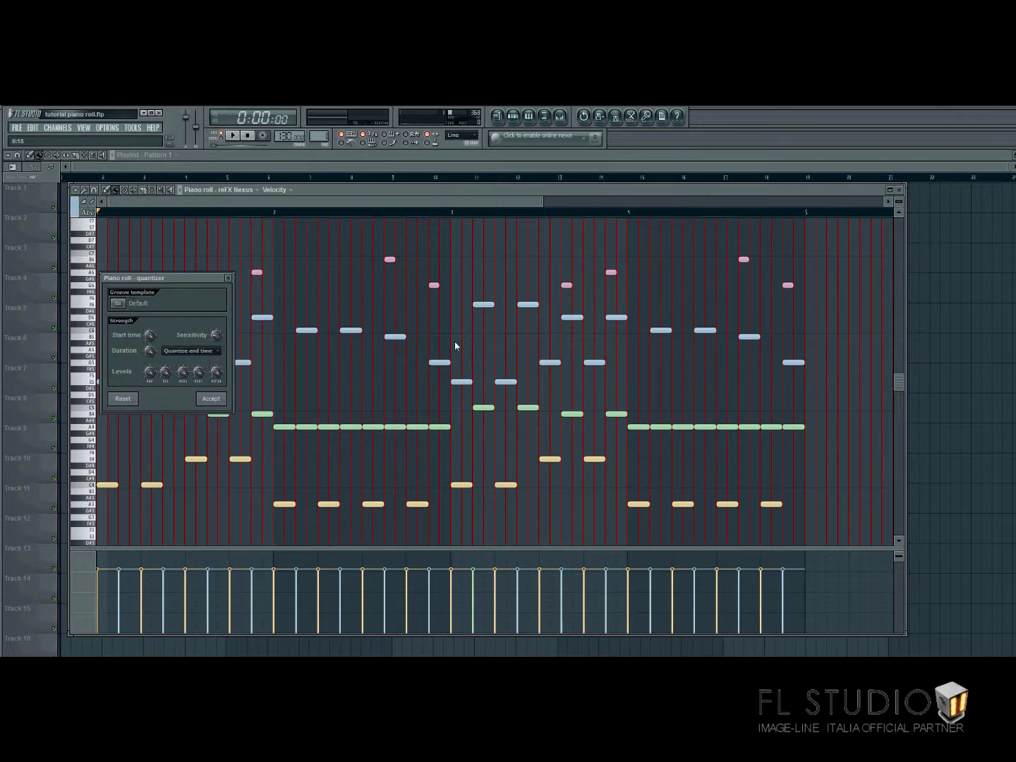
pyautogui.click(228, 276)
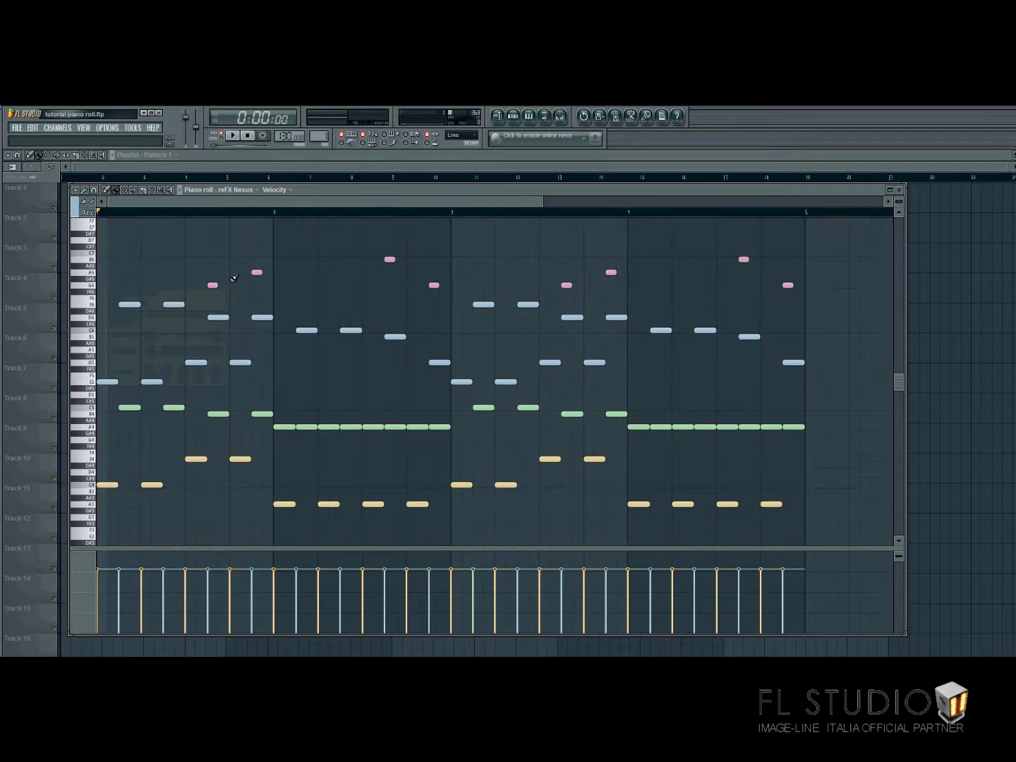
# Set the main snap to 1/6 step and shift bar 2's first C6 note slightly off the grid
pyautogui.click(455, 136)
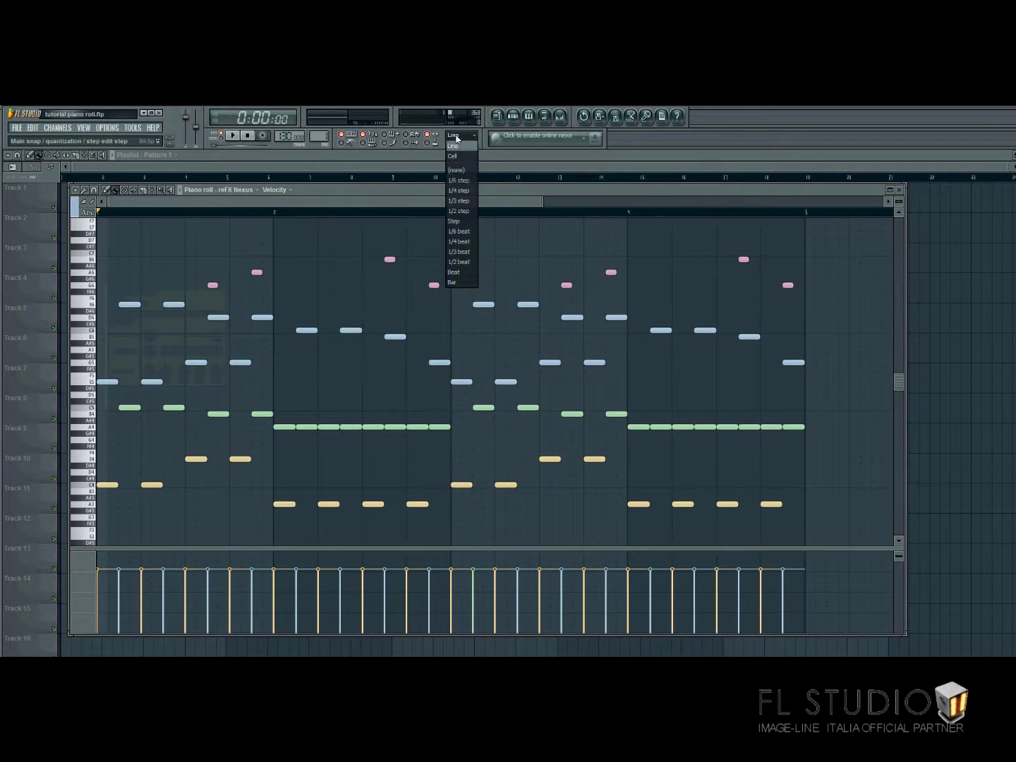
pyautogui.click(459, 181)
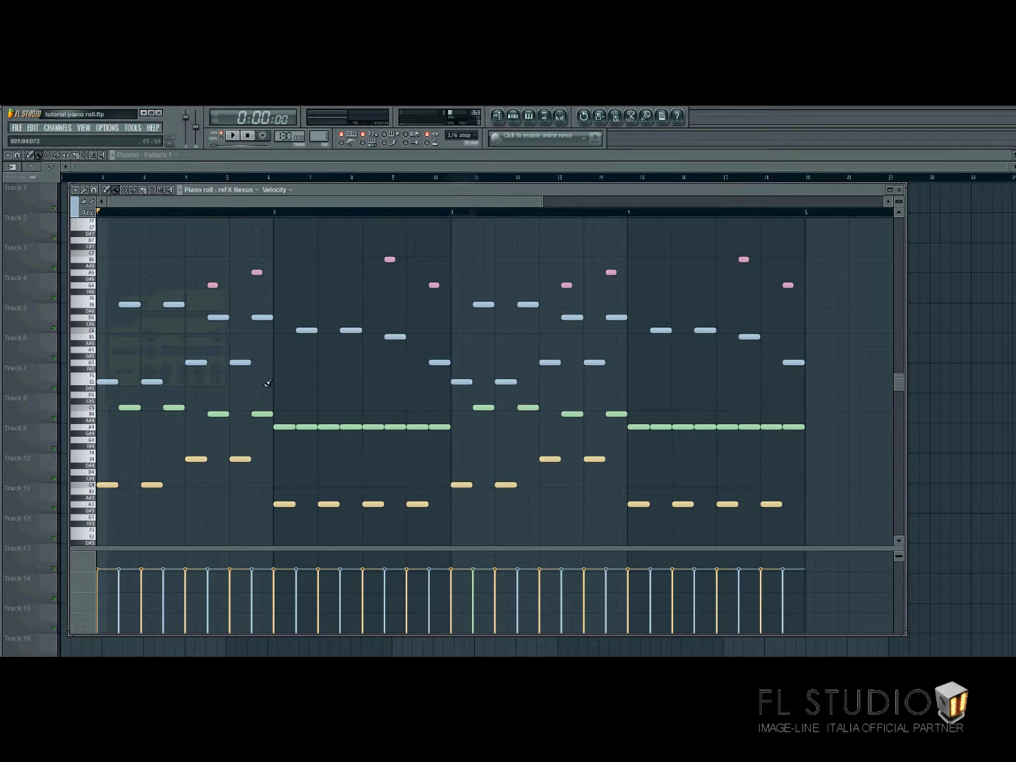
pyautogui.moveTo(304, 330); pyautogui.dragTo(307, 331)
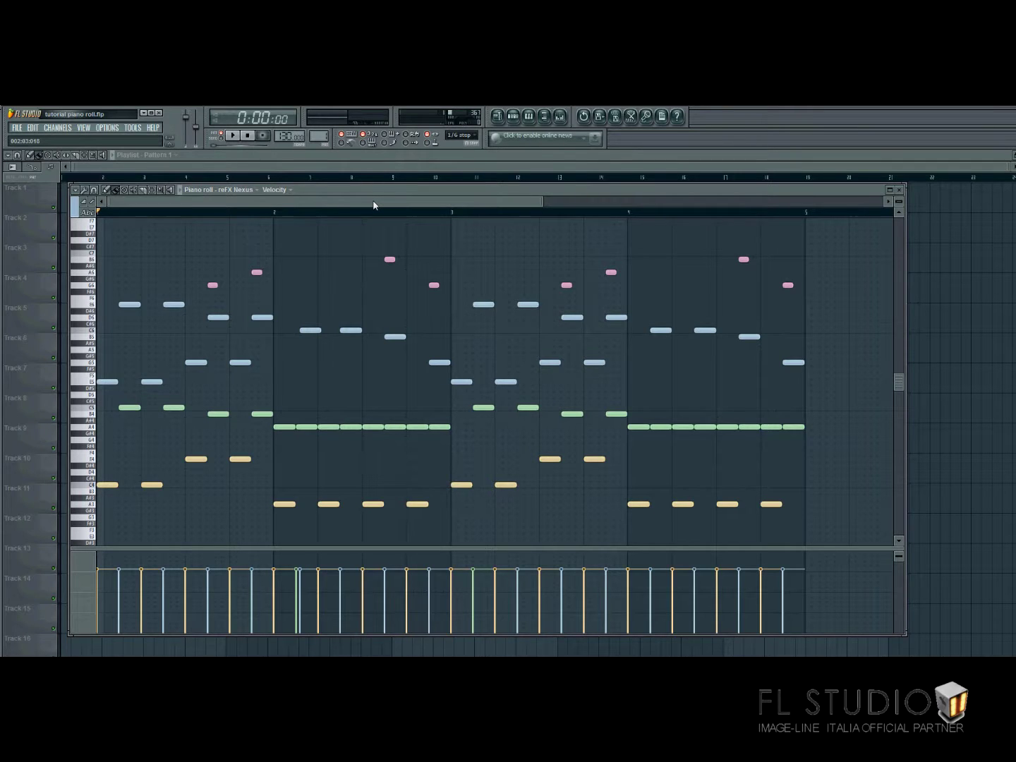
# Quantize the notes with the Default groove template and Quantize end time, and set the main snap to Line
pyautogui.hotkey('alt', 'q')
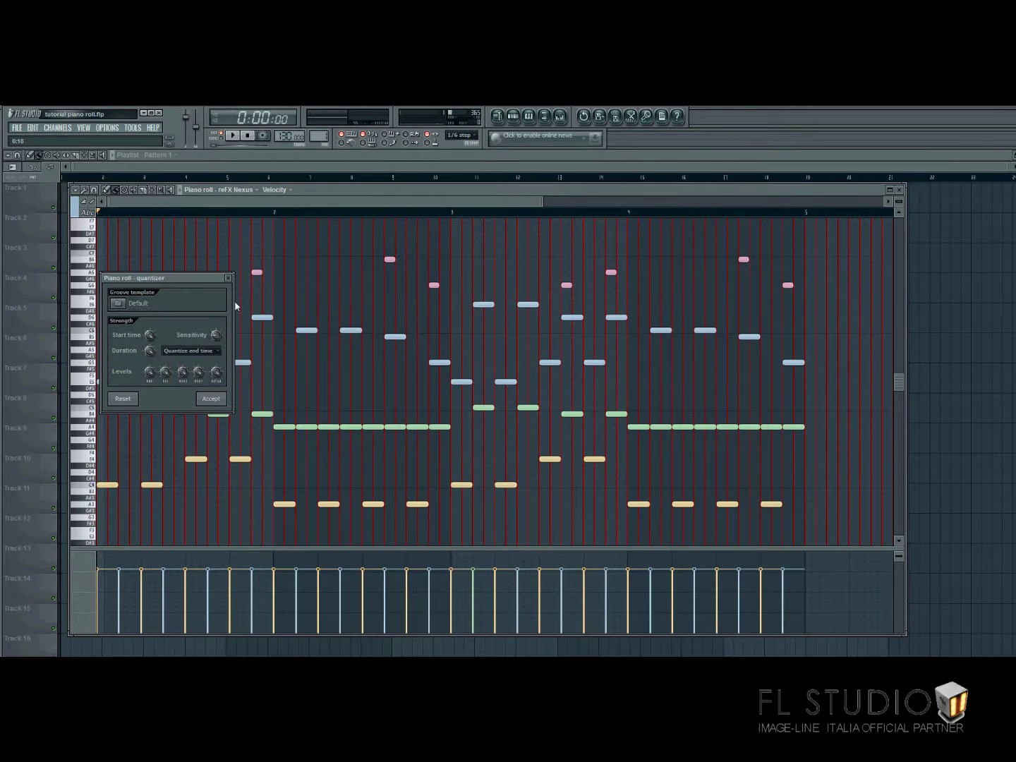
pyautogui.click(213, 399)
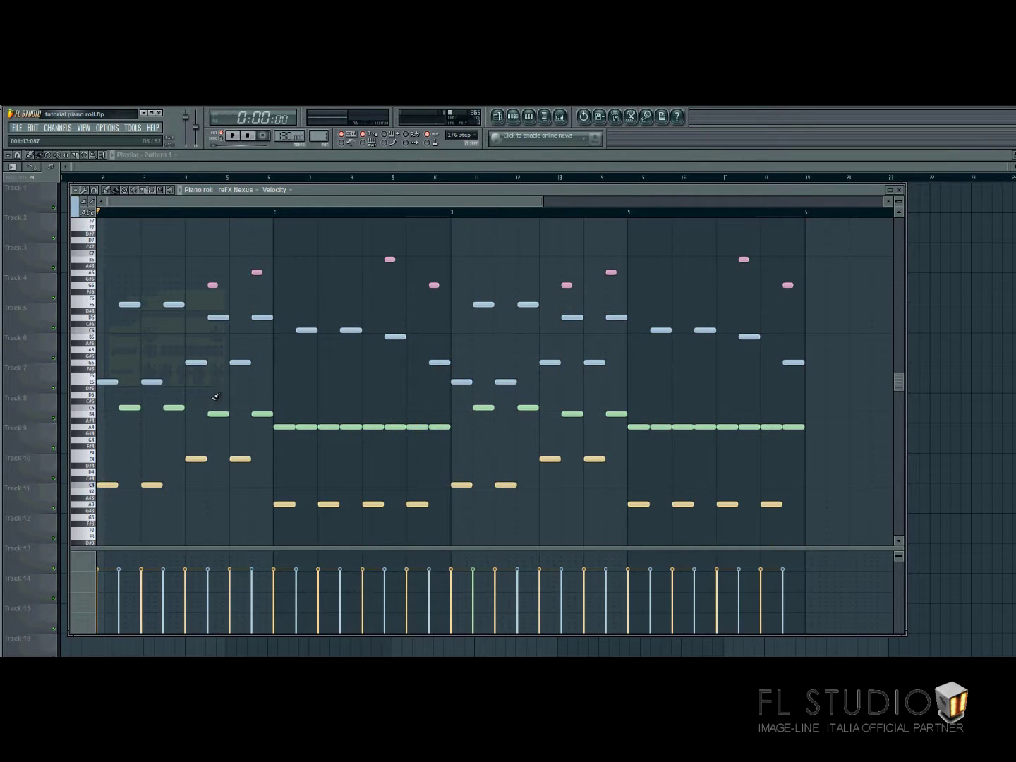
pyautogui.click(463, 135)
pyautogui.click(457, 146)
# Audition the Claw machine on the notes with Period Beat, trying Trash every 1/4 and 2/4
pyautogui.click(76, 190)
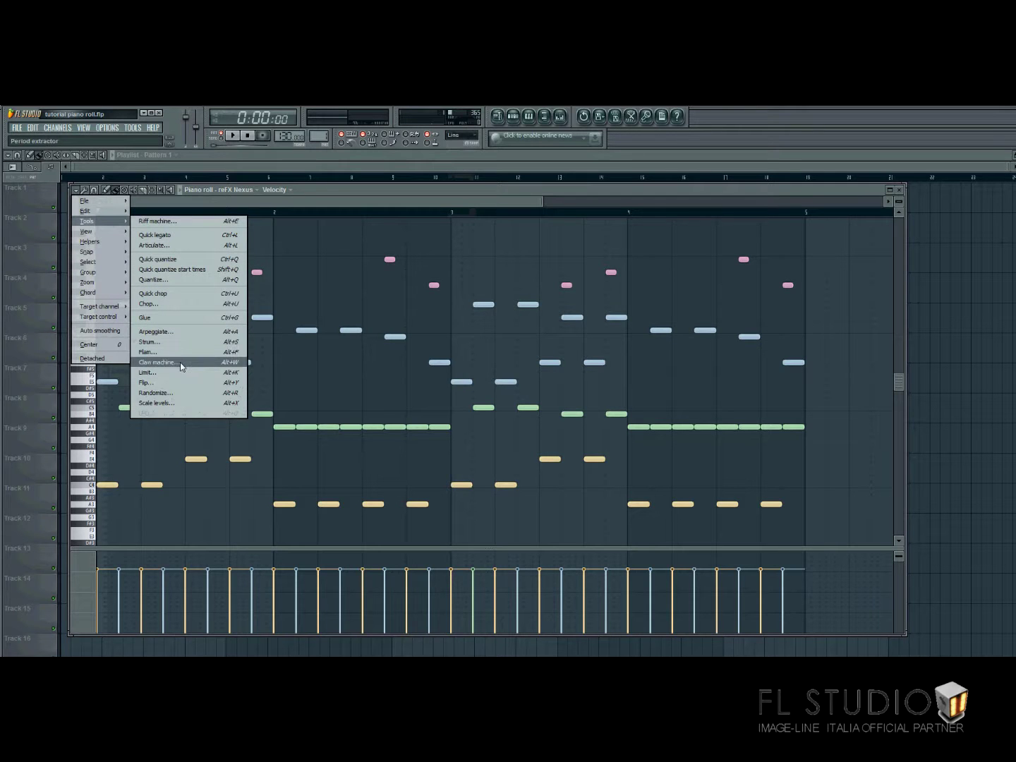
pyautogui.click(180, 362)
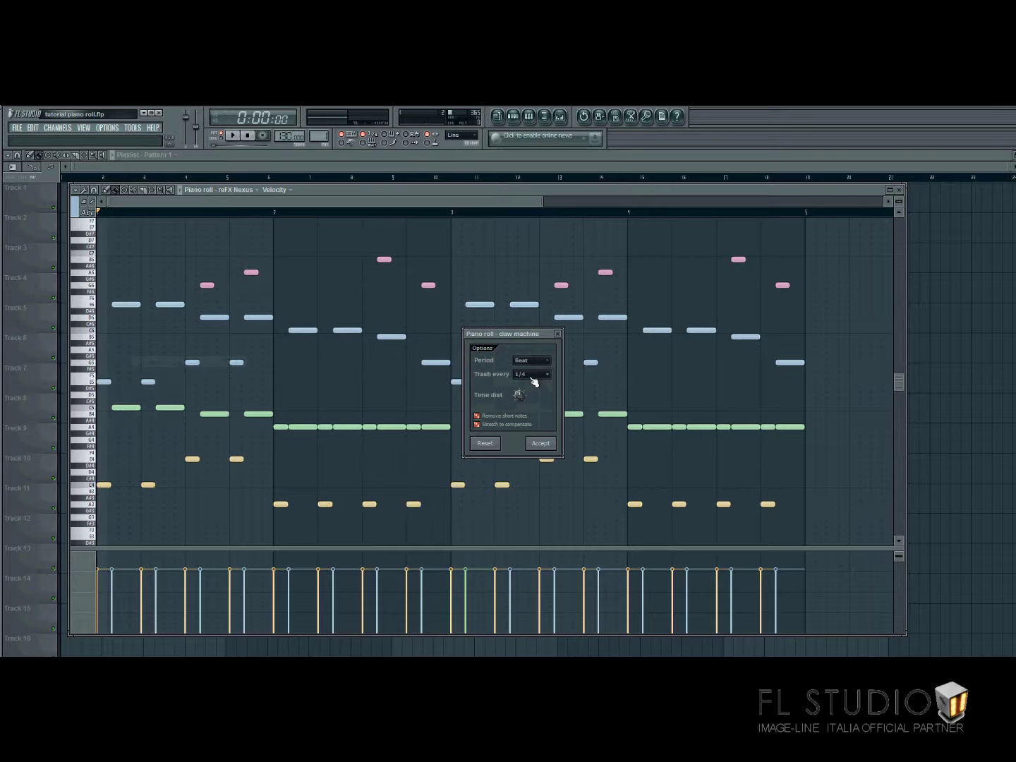
pyautogui.press('space')
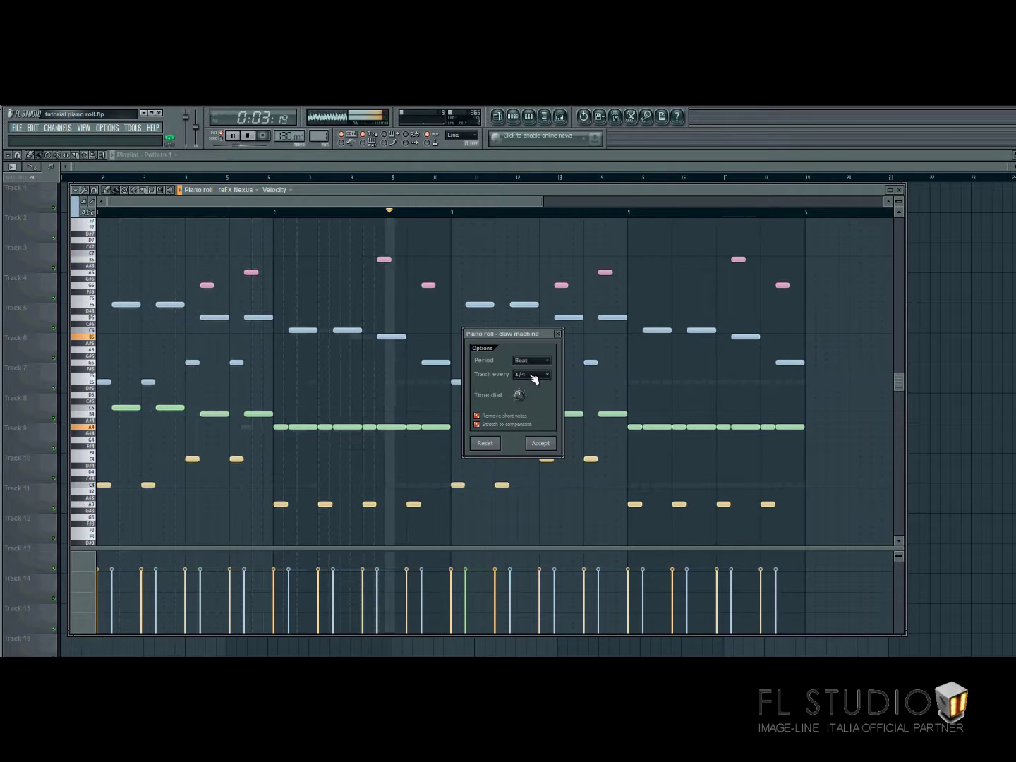
pyautogui.click(534, 379)
pyautogui.click(537, 391)
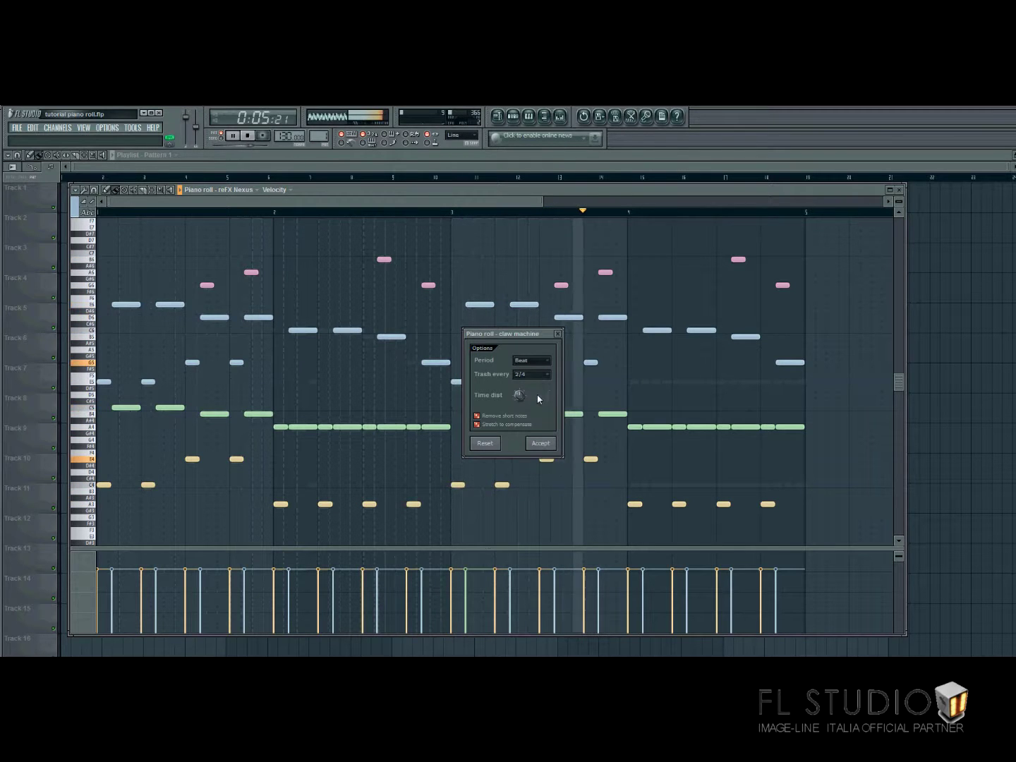
pyautogui.press('space')
# Set the Claw machine's Trash every to 3/4 and play back the altered notes
pyautogui.click(534, 374)
pyautogui.click(532, 406)
pyautogui.press('space')
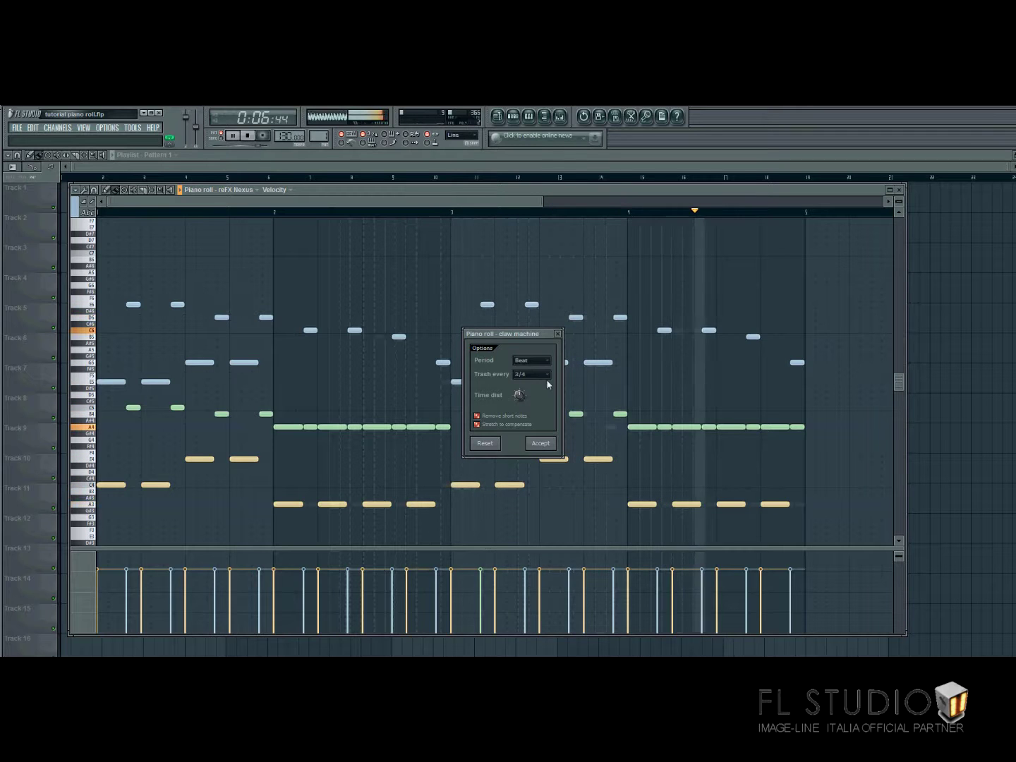
pyautogui.press('space')
# Audition the Claw machine with Trash every 4/4 and close it without accepting
pyautogui.click(543, 373)
pyautogui.click(537, 420)
pyautogui.press('space')
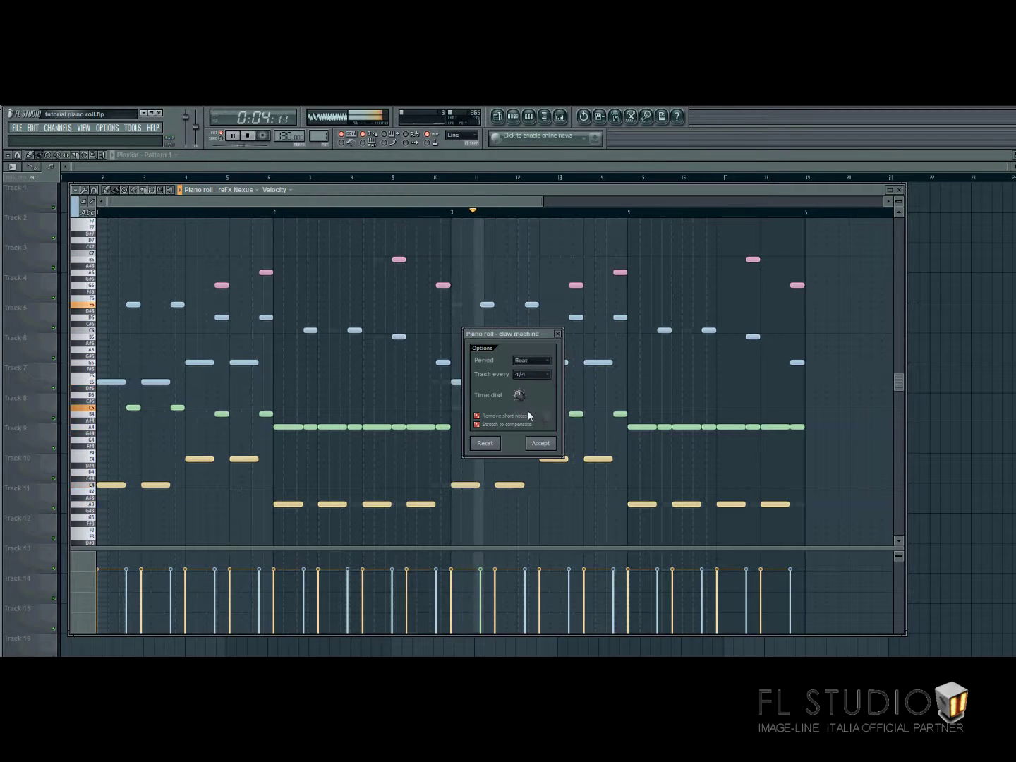
pyautogui.press('space')
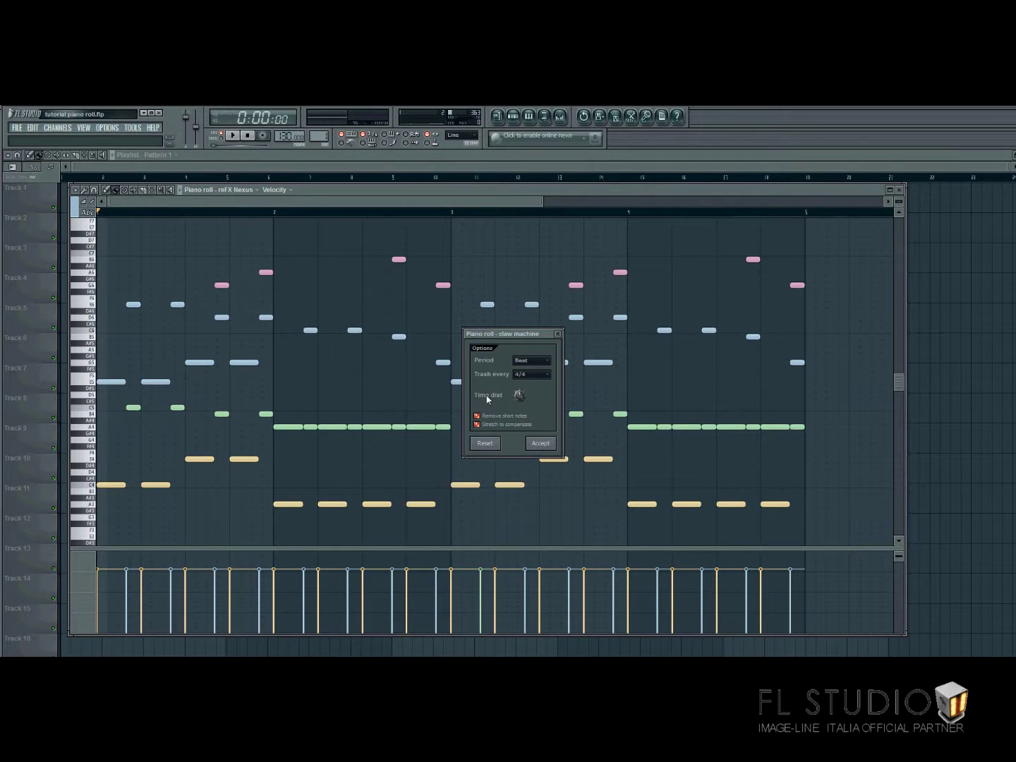
pyautogui.click(558, 334)
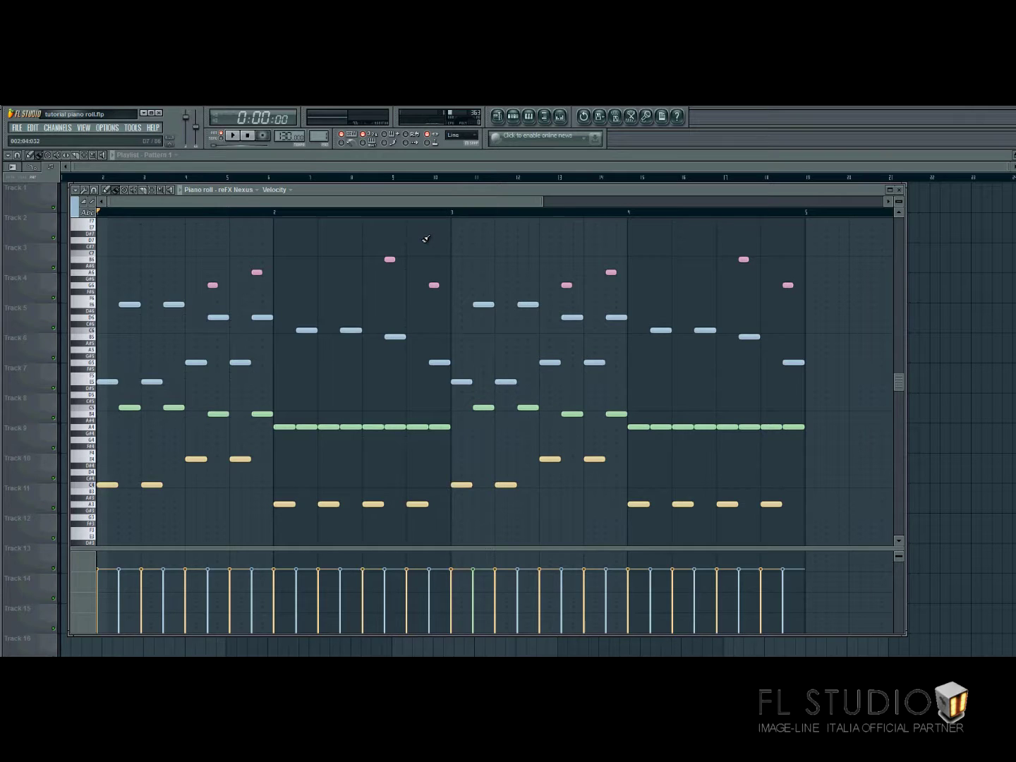
# Change the piano roll's grid color to bright yellow (RGB 255, 255, 0)
pyautogui.click(76, 190)
pyautogui.moveTo(101, 232)
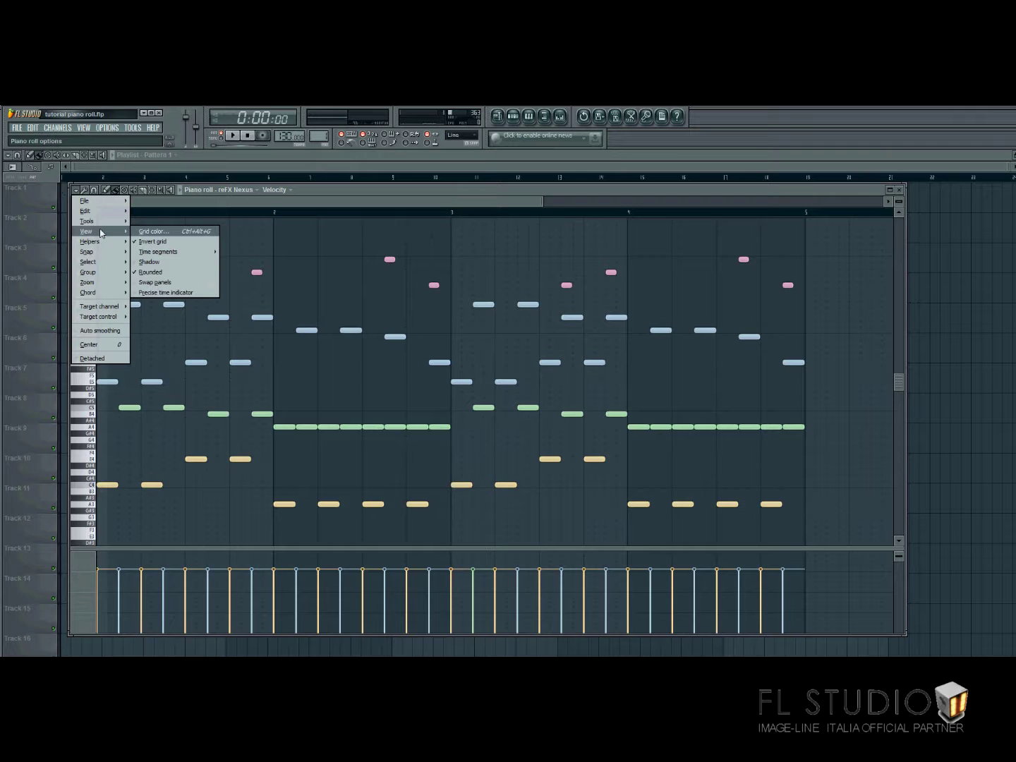
pyautogui.click(156, 231)
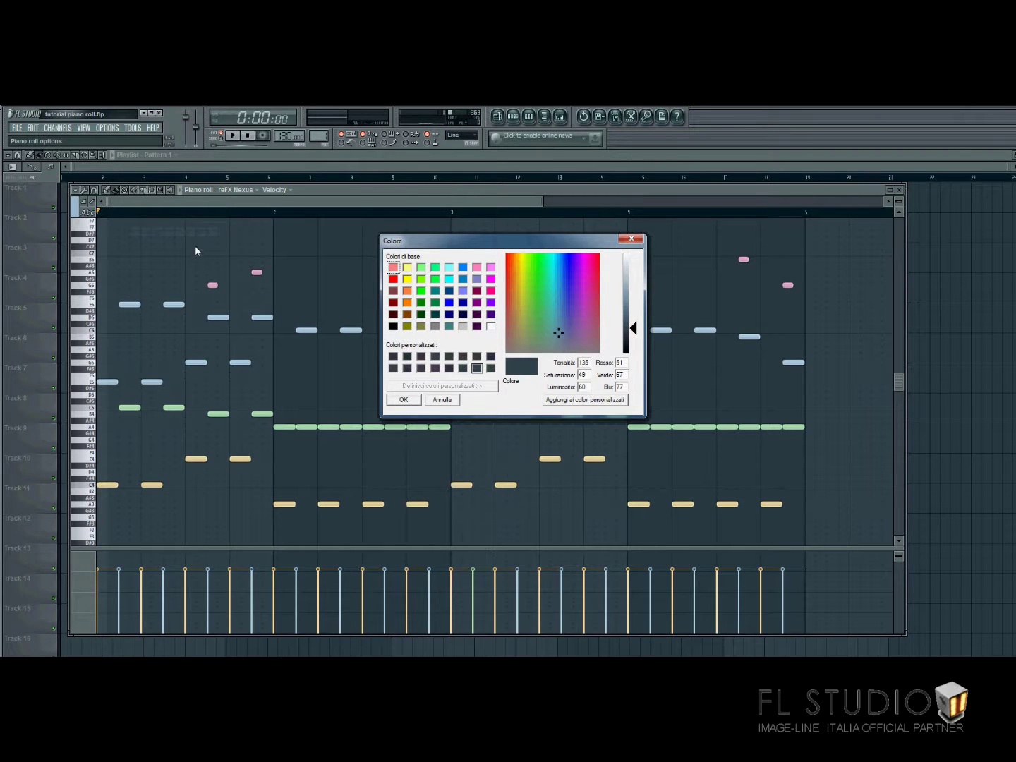
pyautogui.click(407, 279)
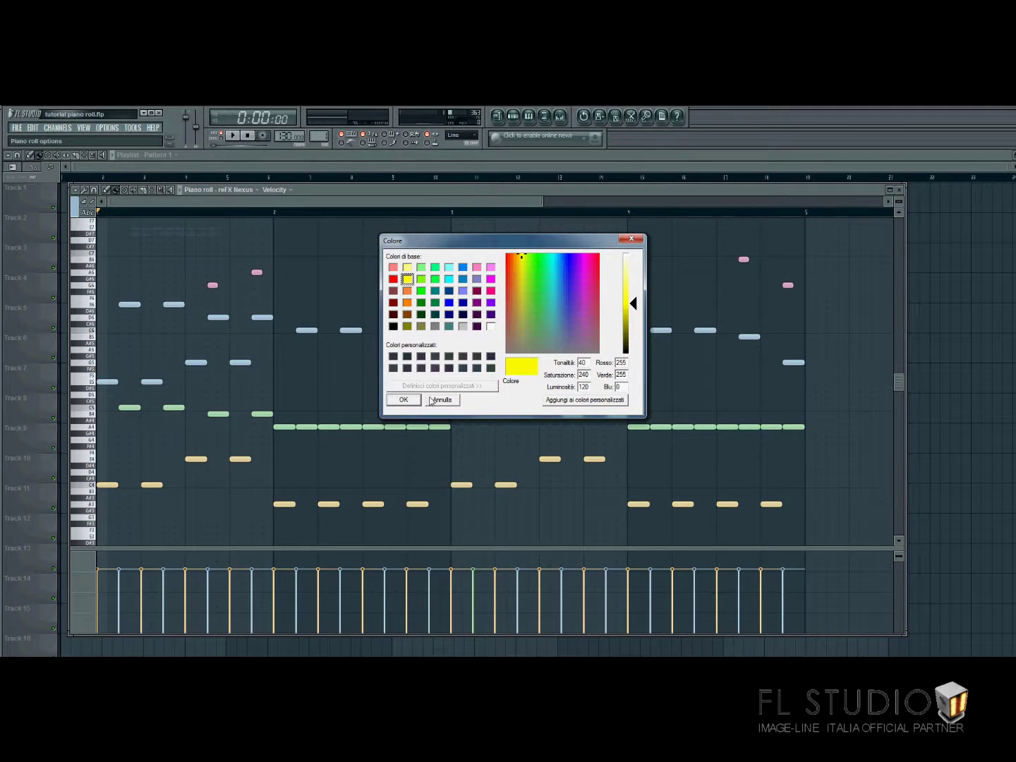
pyautogui.click(407, 400)
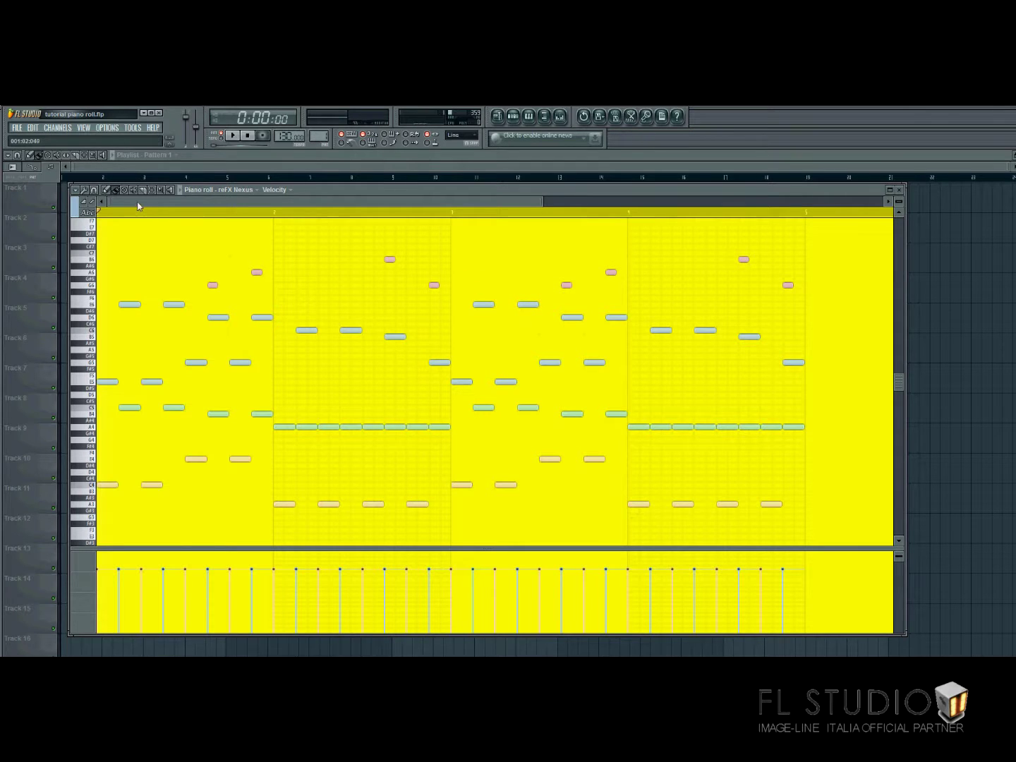
# Change the piano roll's grid color from yellow to a dark swatch in the second row of custom colors
pyautogui.click(74, 192)
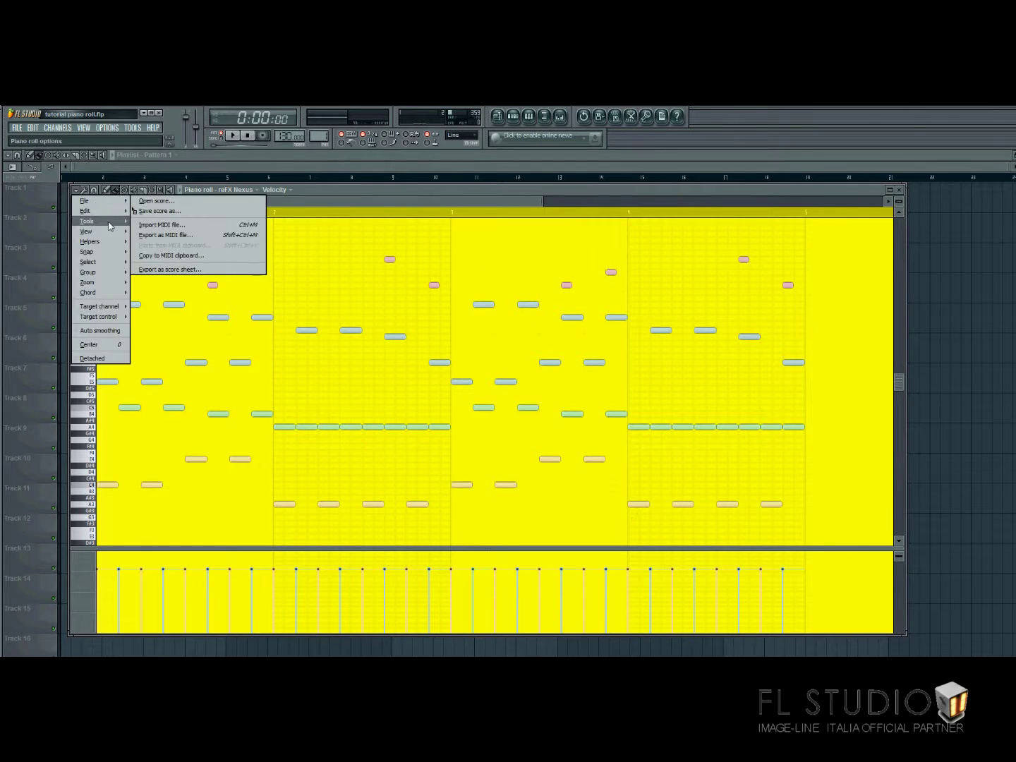
pyautogui.click(170, 234)
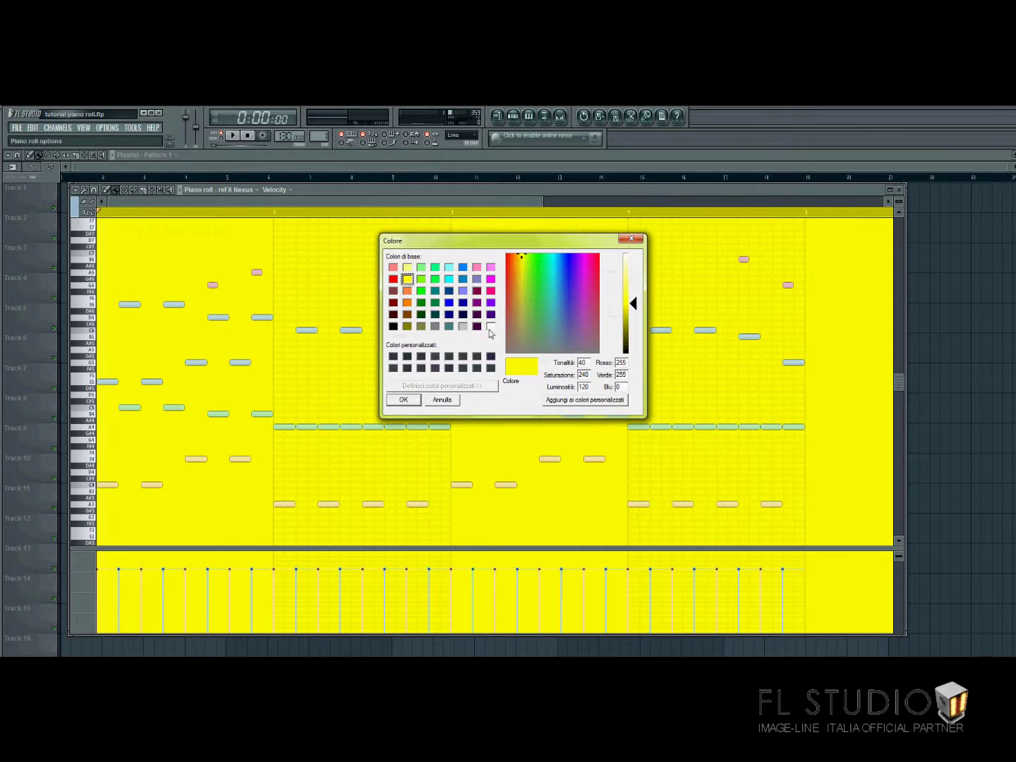
pyautogui.click(490, 357)
pyautogui.click(478, 357)
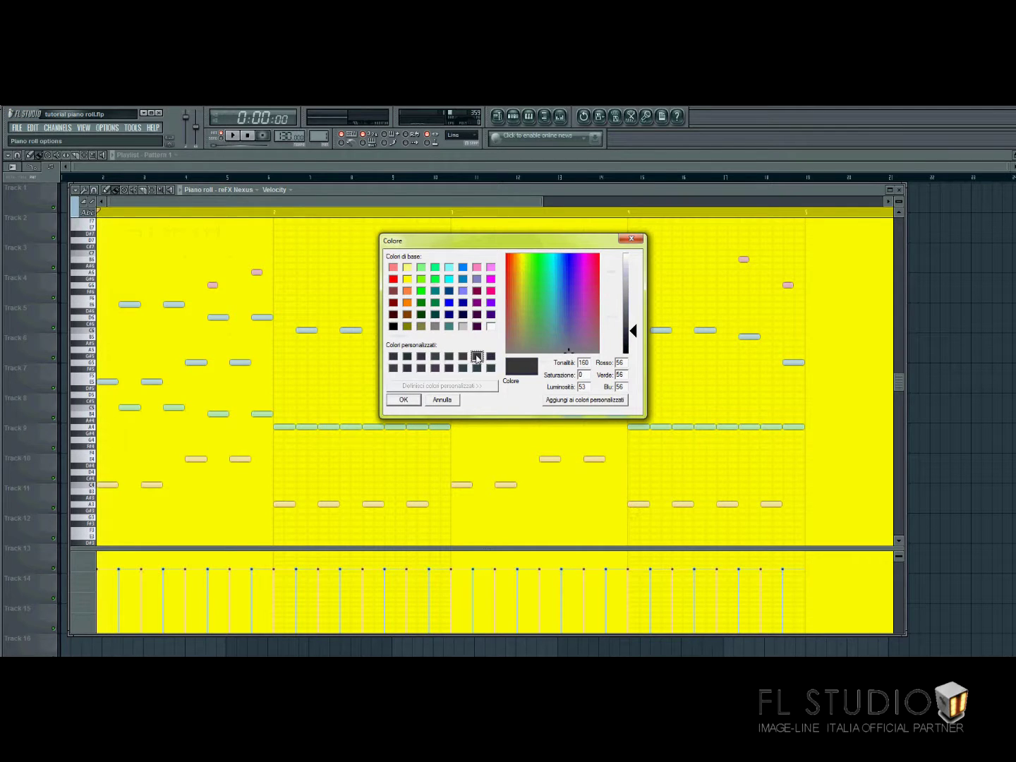
pyautogui.click(477, 368)
pyautogui.click(404, 399)
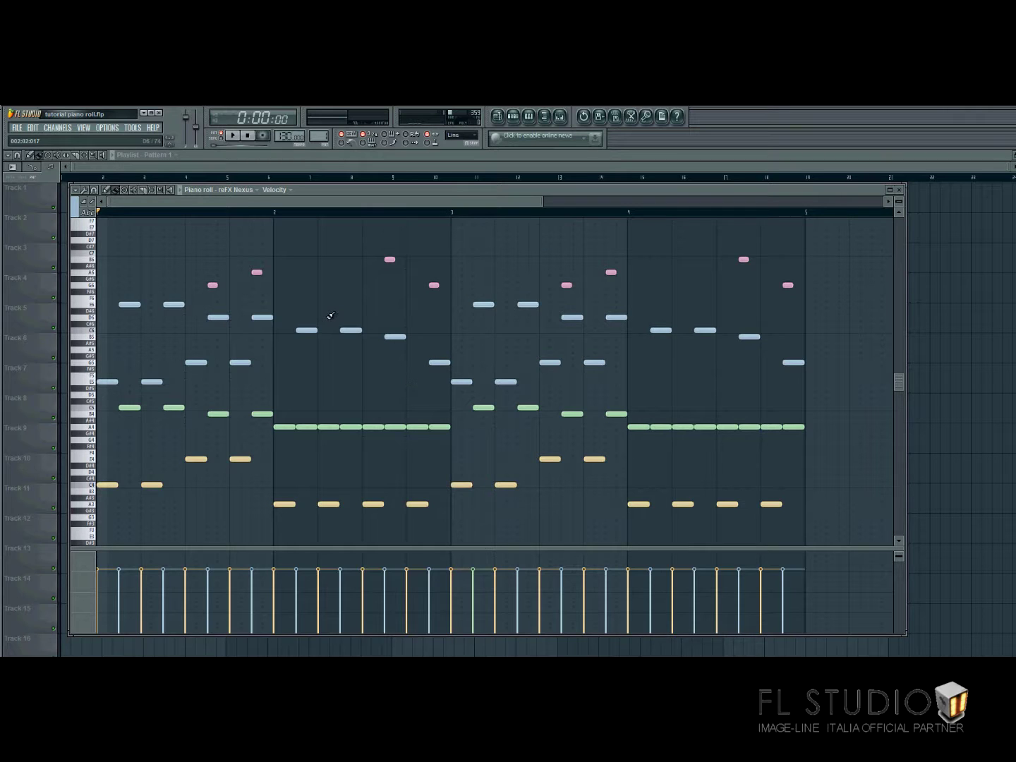
# Turn off the piano roll's Invert grid option and turn it back on to compare both grid looks
pyautogui.click(75, 190)
pyautogui.moveTo(98, 233)
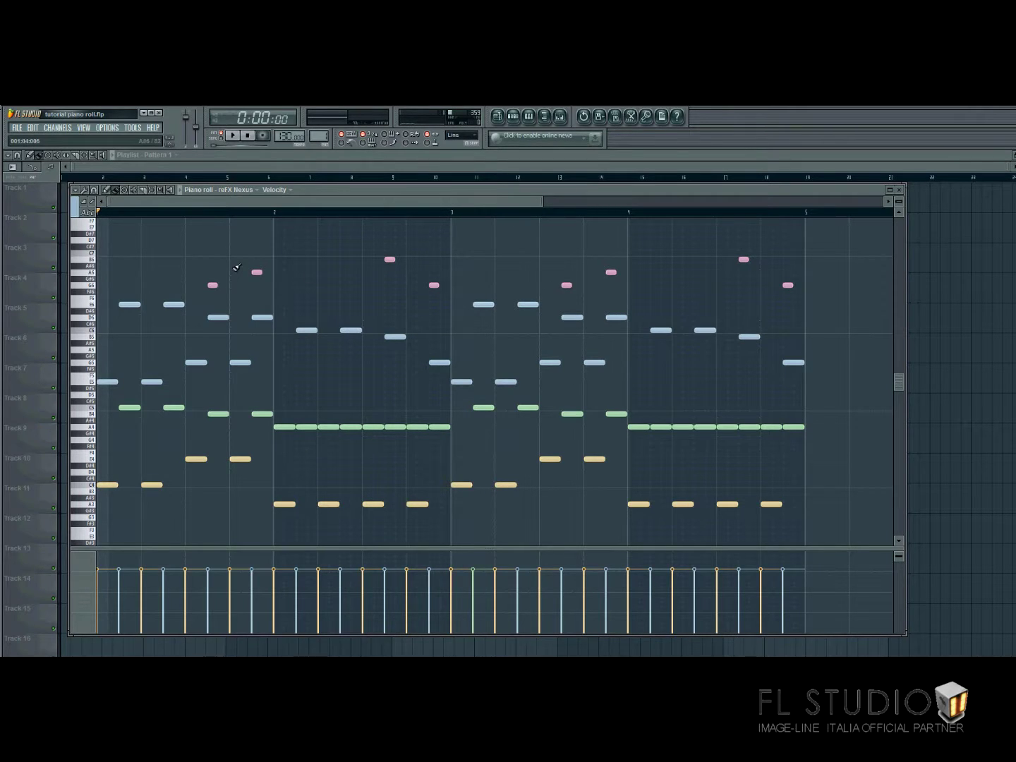
pyautogui.click(75, 190)
pyautogui.moveTo(86, 210)
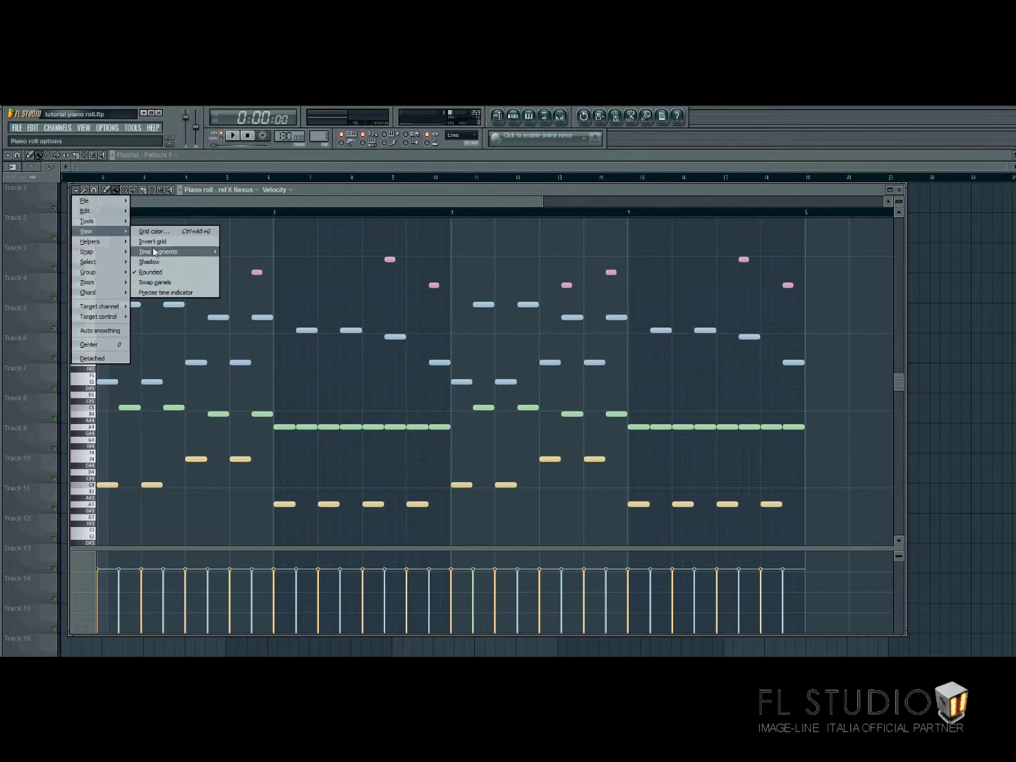
pyautogui.click(76, 190)
# Look at the piano roll's Time segments choices and set them to None
pyautogui.click(77, 191)
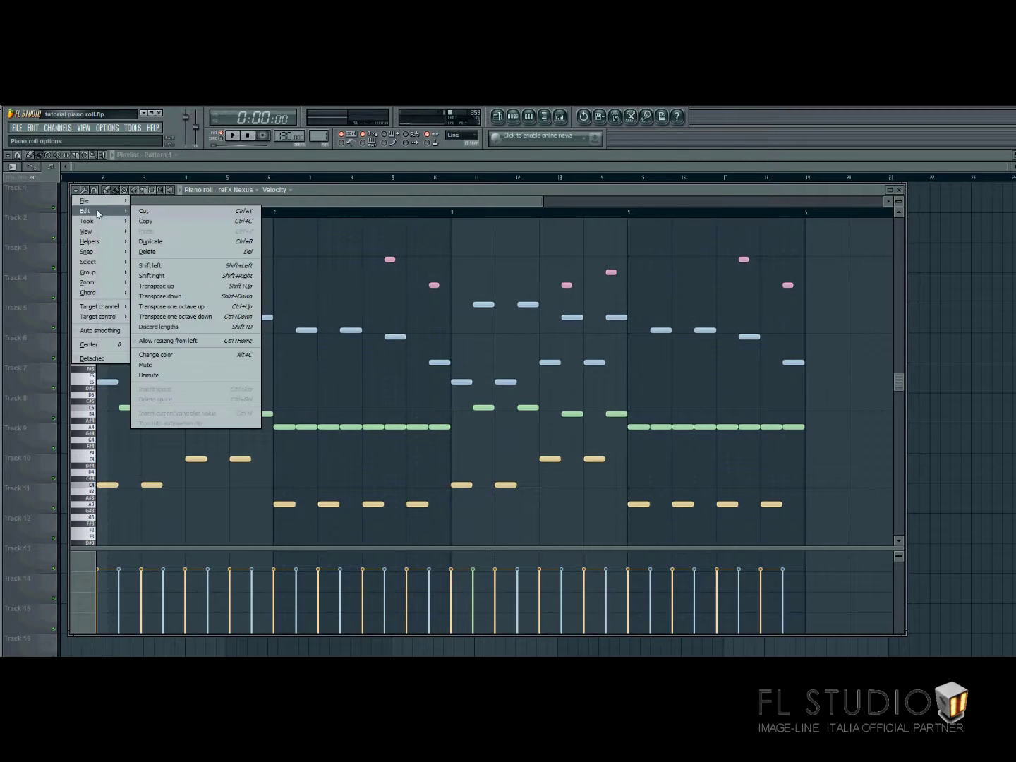
pyautogui.moveTo(170, 252)
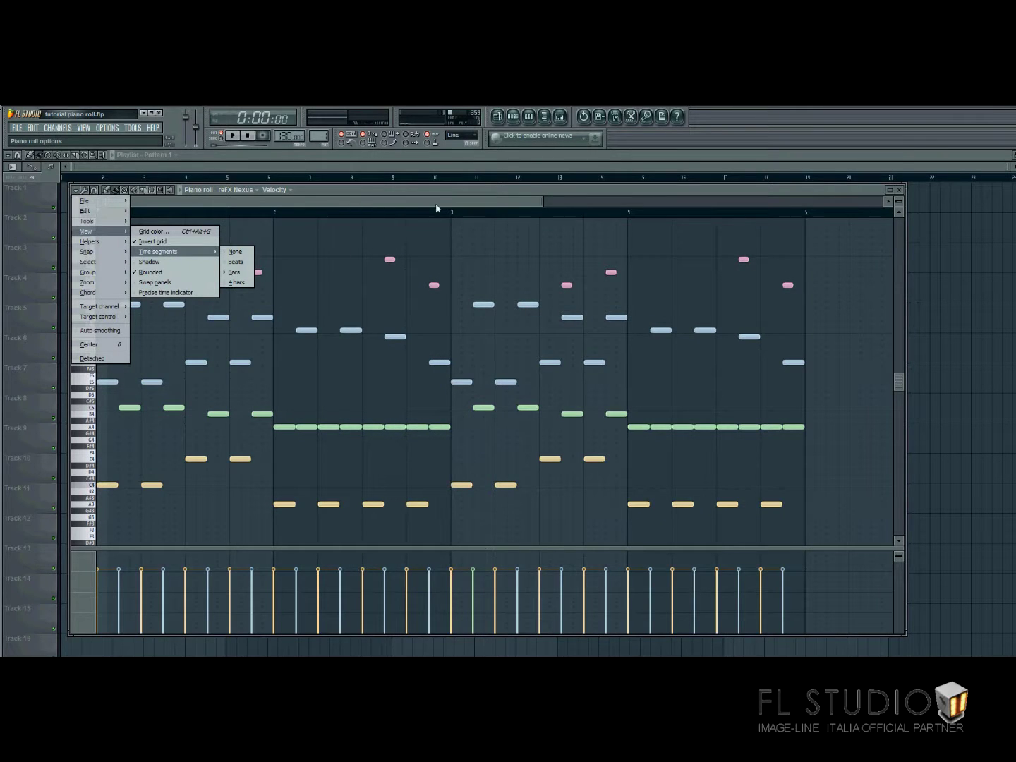
pyautogui.click(347, 256)
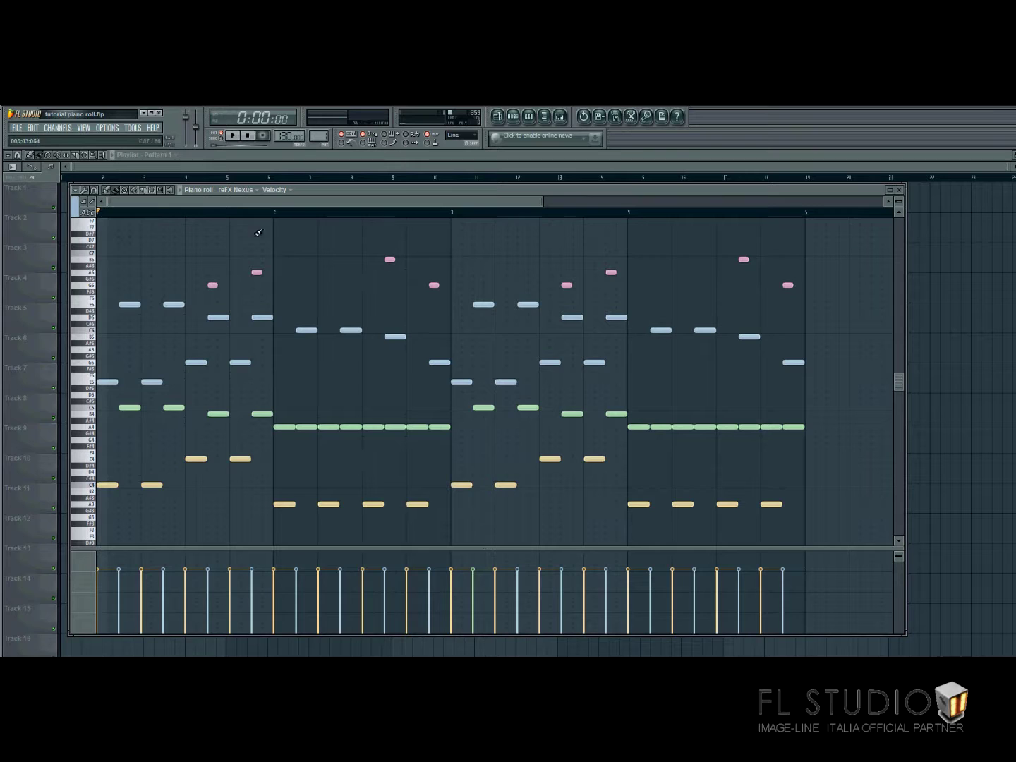
pyautogui.click(76, 190)
pyautogui.moveTo(122, 238)
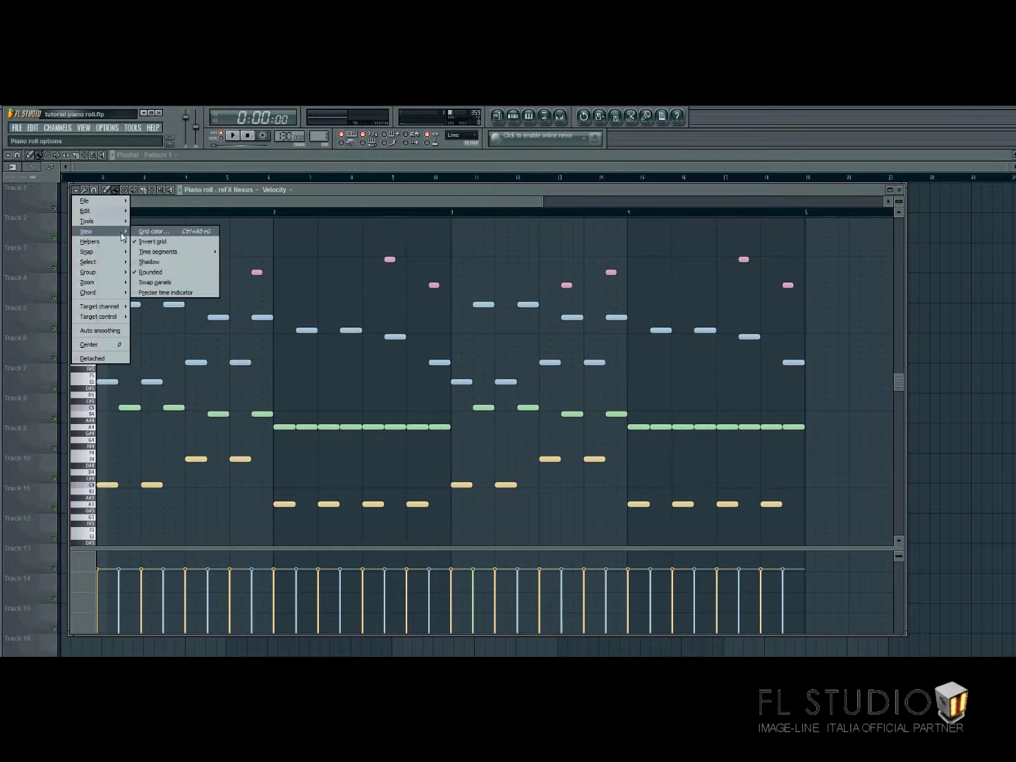
pyautogui.click(240, 250)
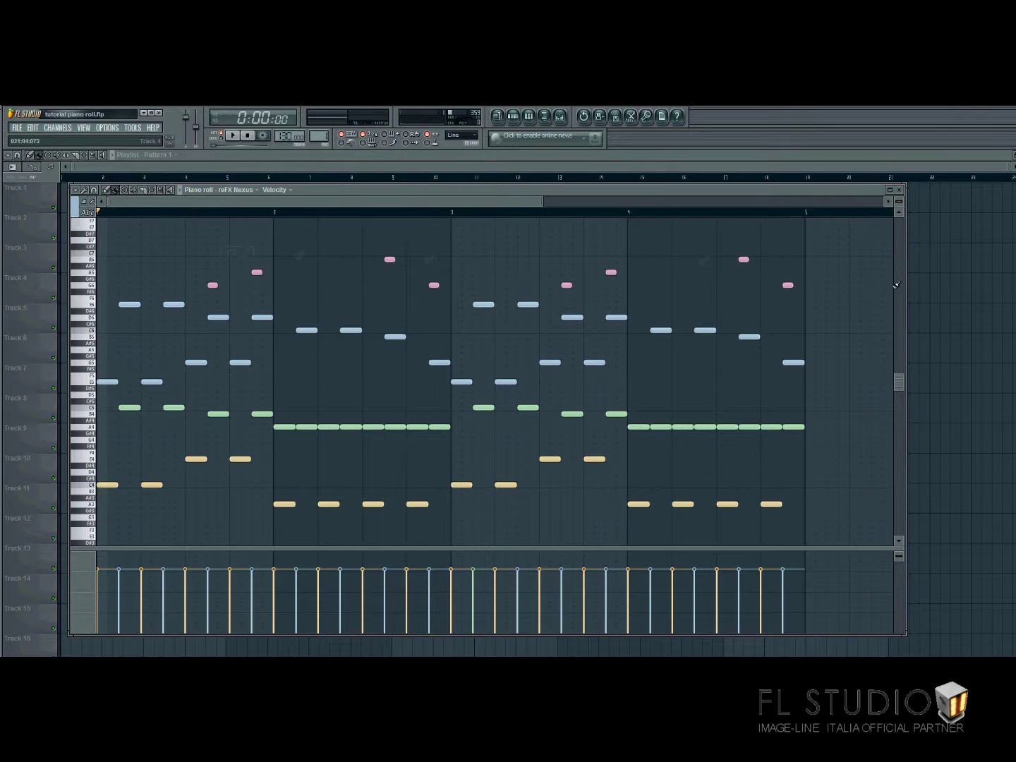
# Set the piano roll's Time segments to Beats
pyautogui.click(75, 190)
pyautogui.moveTo(105, 235)
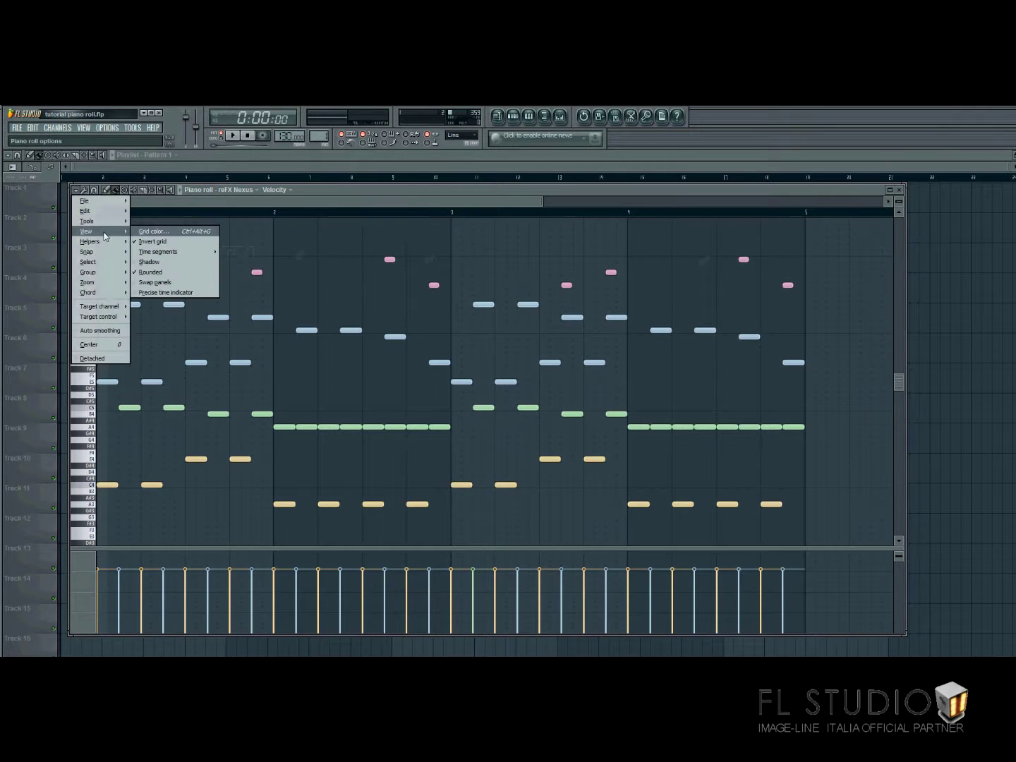
pyautogui.moveTo(178, 252)
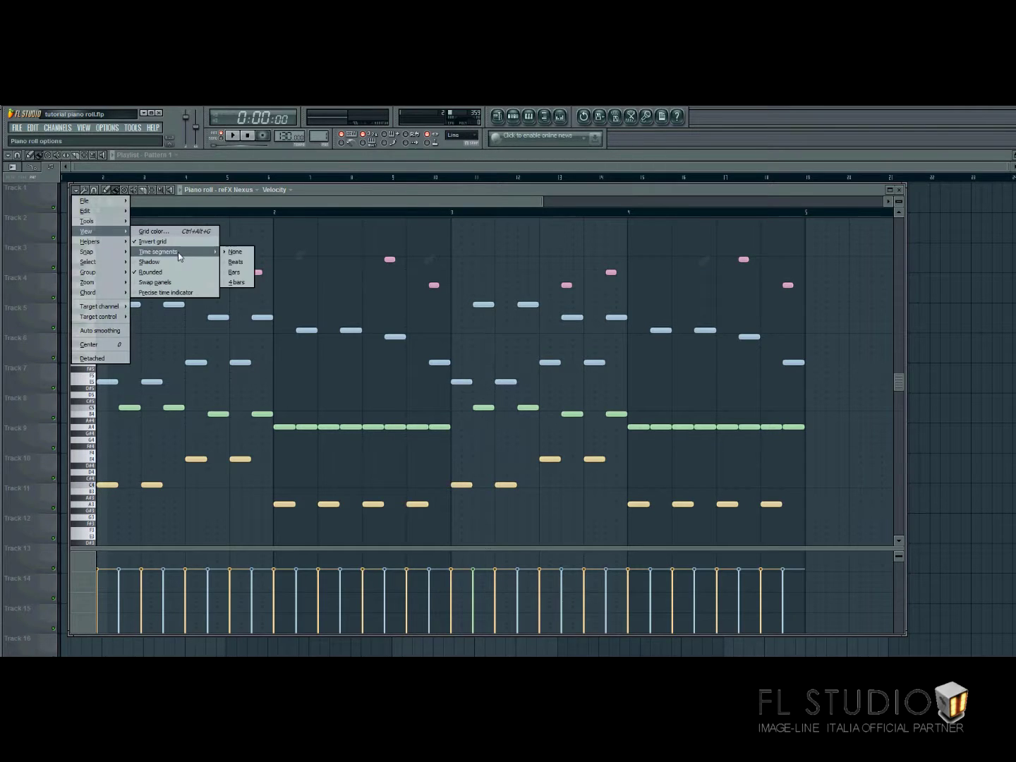
pyautogui.click(242, 265)
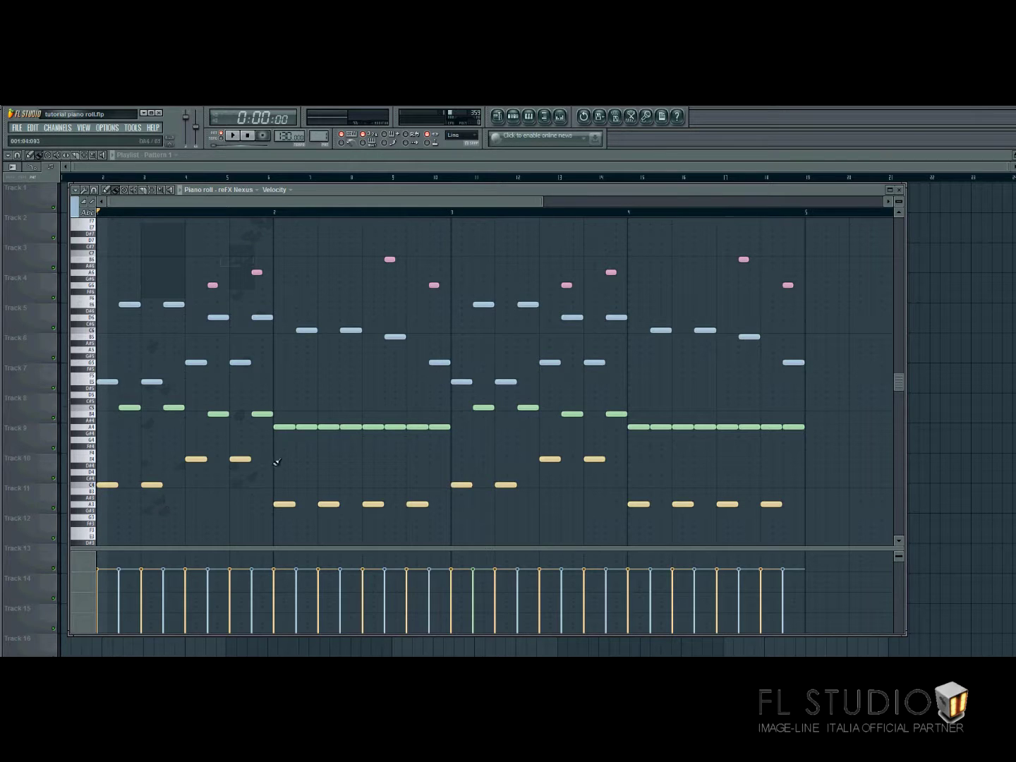
# Set the piano roll's Time segments to Bars
pyautogui.click(79, 198)
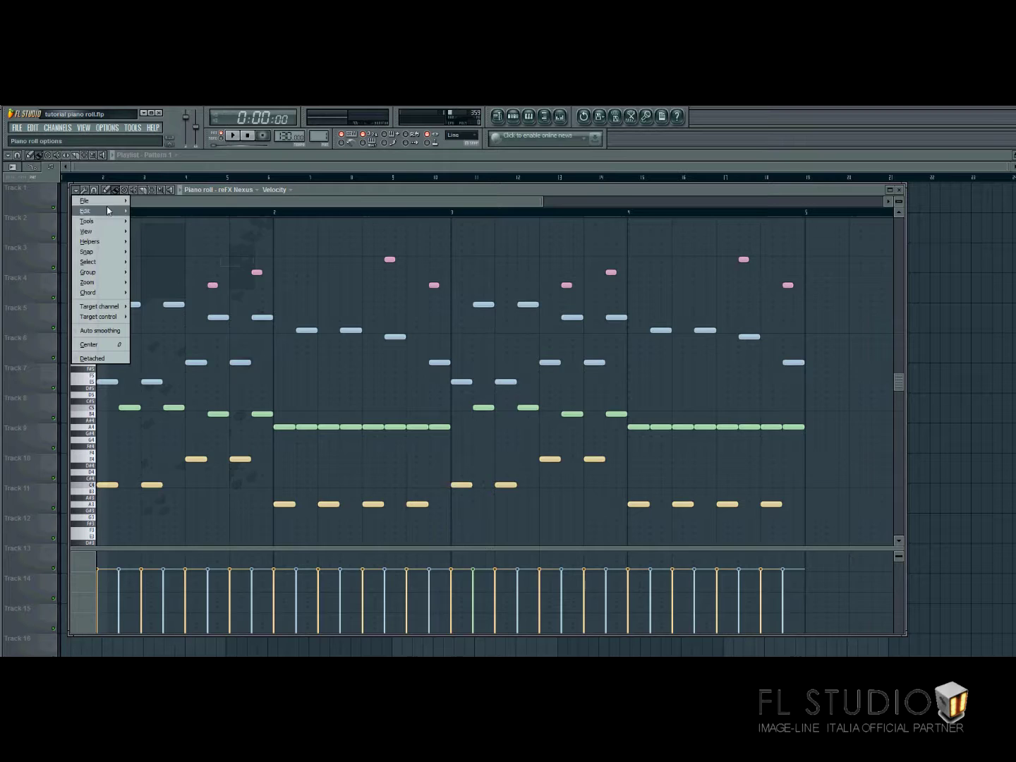
pyautogui.moveTo(89, 199)
pyautogui.moveTo(122, 232)
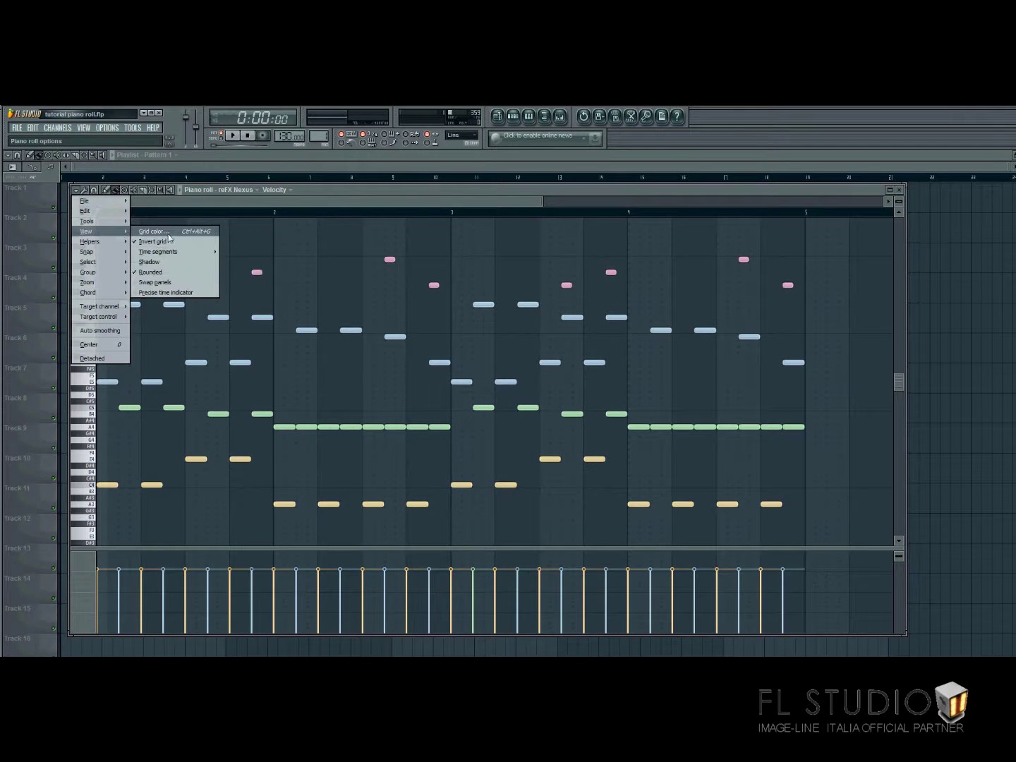
pyautogui.moveTo(180, 252)
pyautogui.click(235, 273)
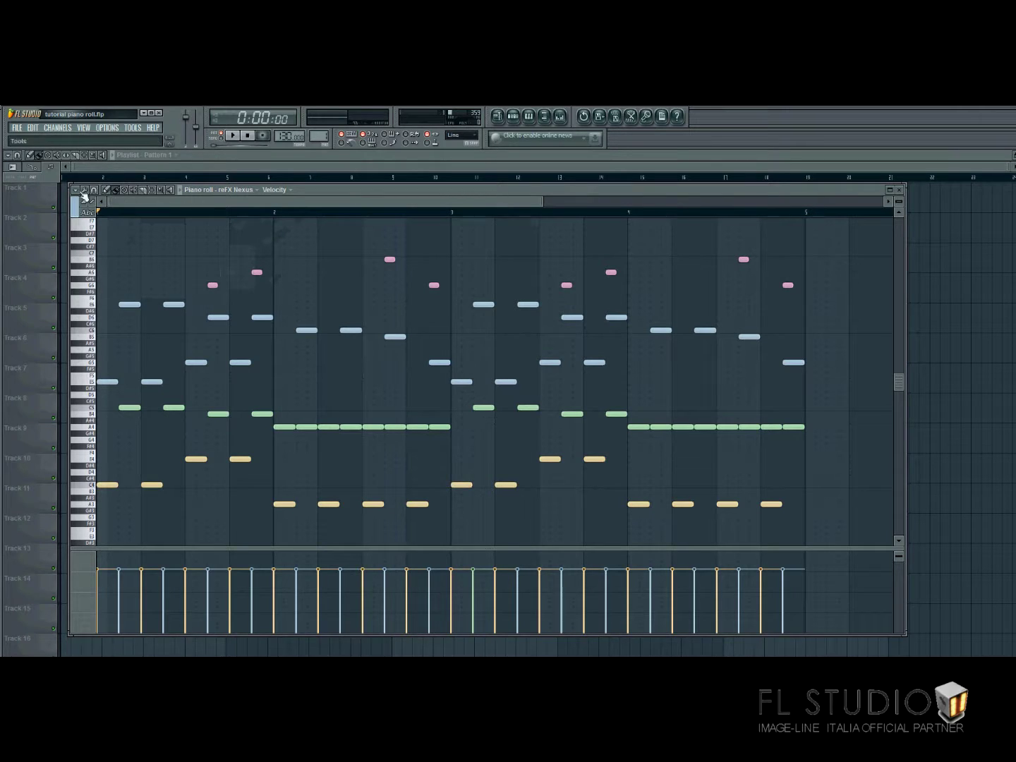
# Set the piano roll's Time segments to 4 bars and check the shading over a longer stretch of the timeline
pyautogui.click(76, 191)
pyautogui.moveTo(108, 240)
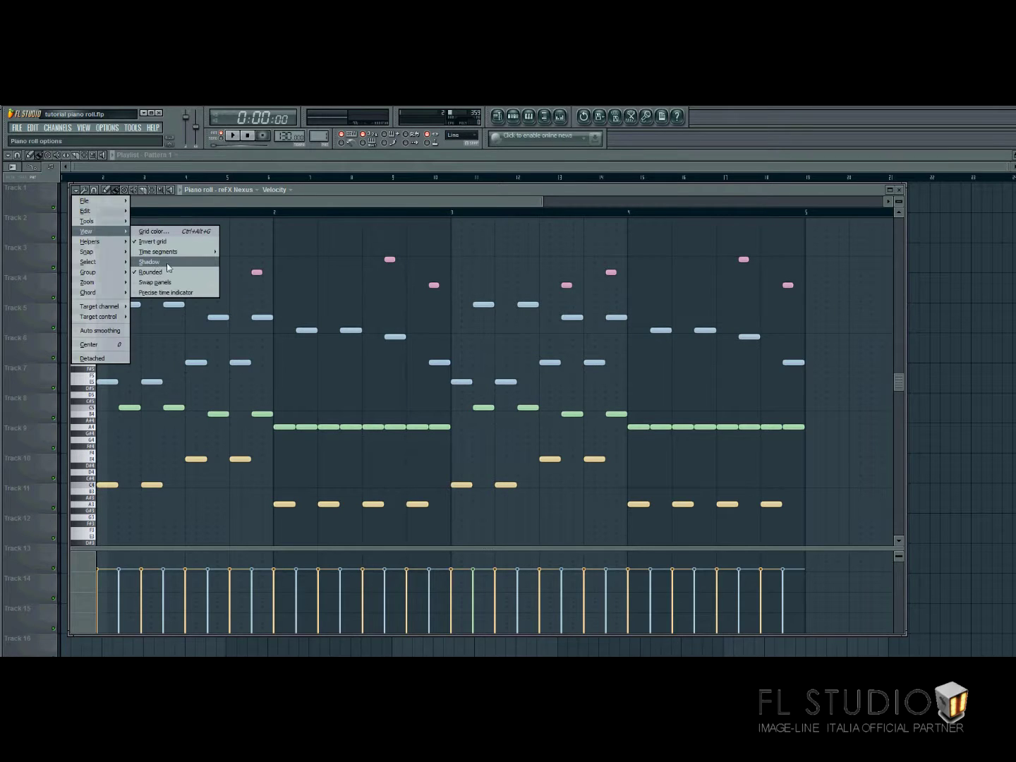
pyautogui.moveTo(169, 252)
pyautogui.click(247, 283)
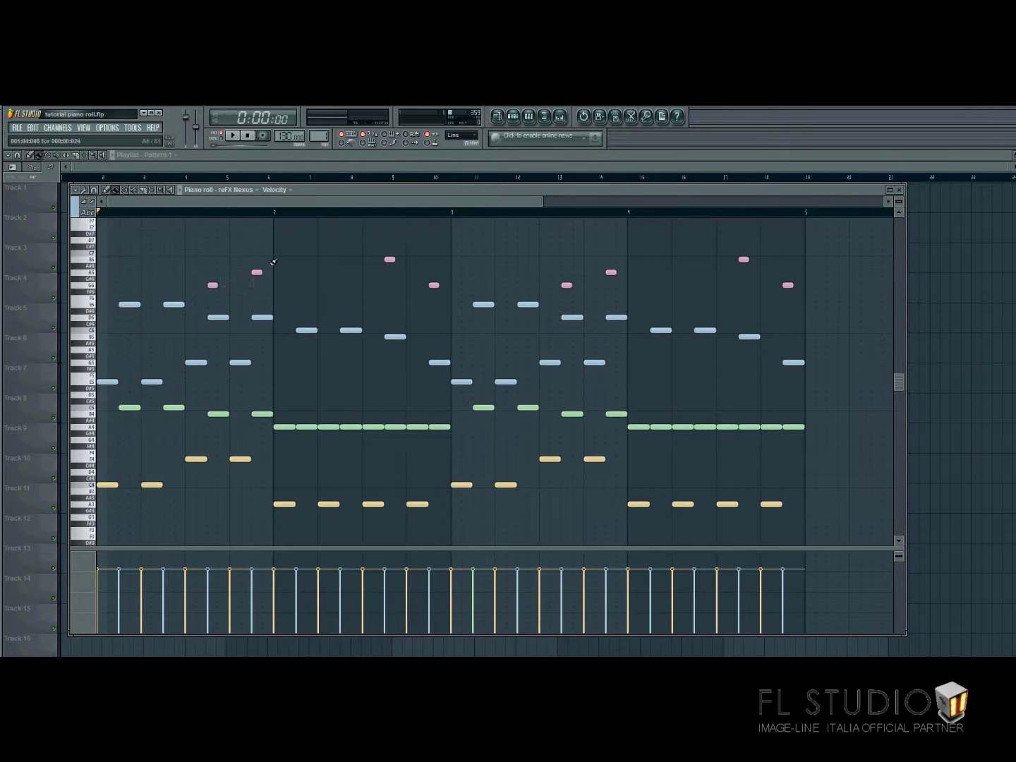
pyautogui.moveTo(543, 199); pyautogui.dragTo(883, 202)
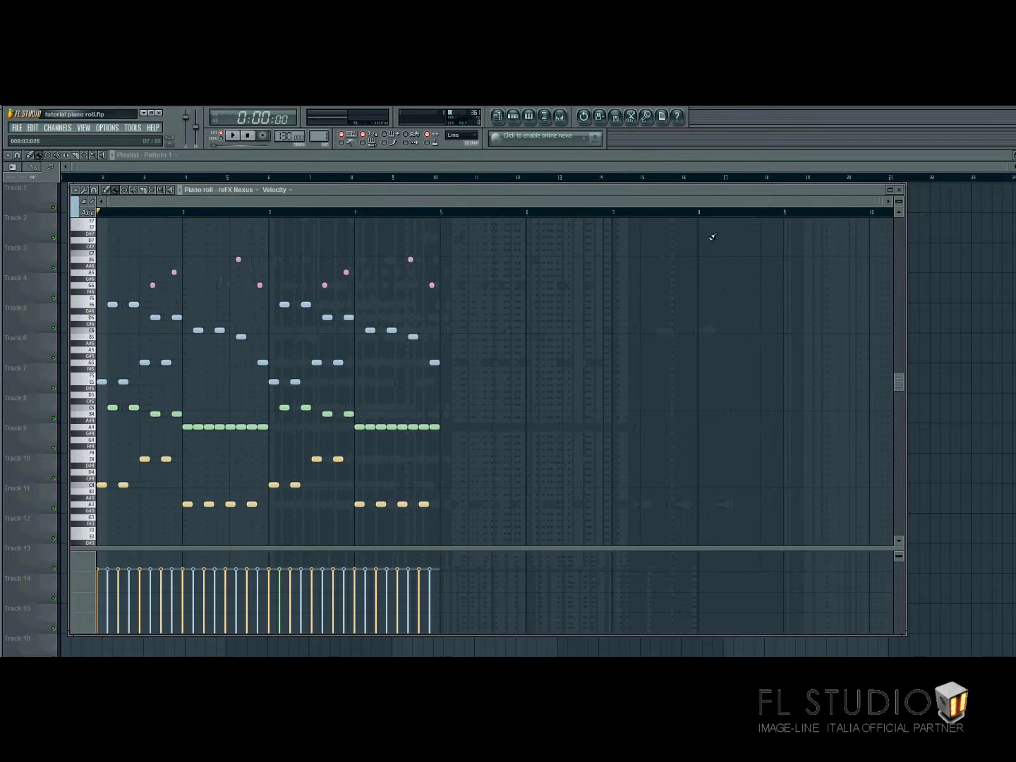
# Return the piano roll's Time segments to Bars
pyautogui.click(75, 189)
pyautogui.moveTo(103, 214)
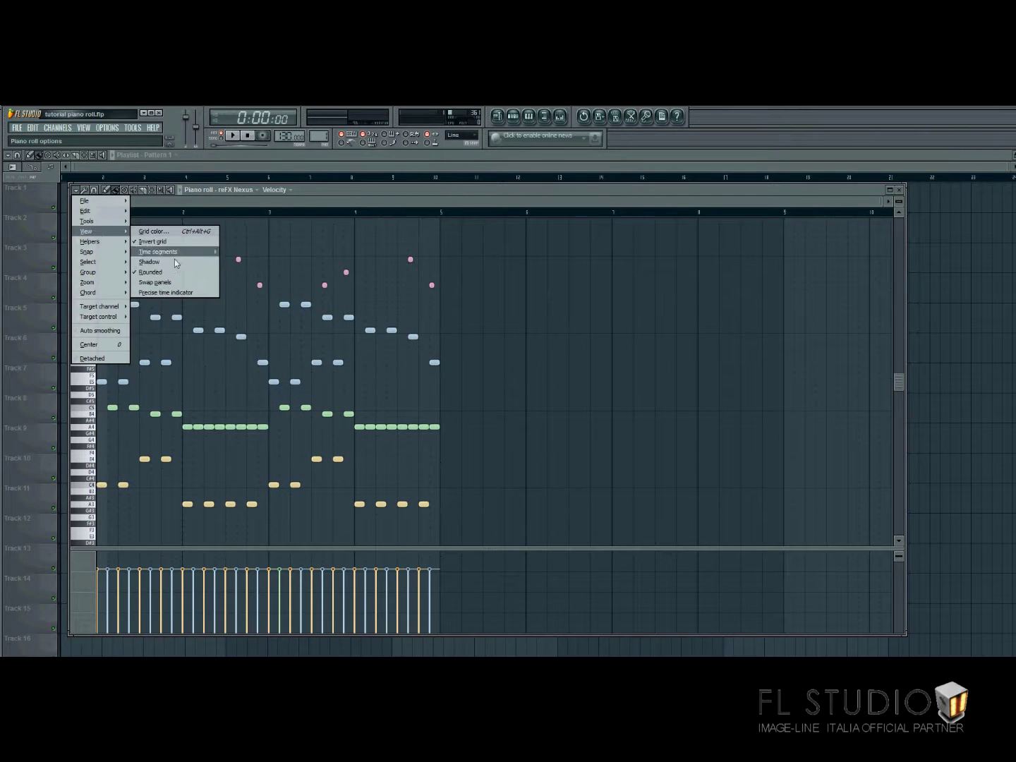
pyautogui.moveTo(202, 258)
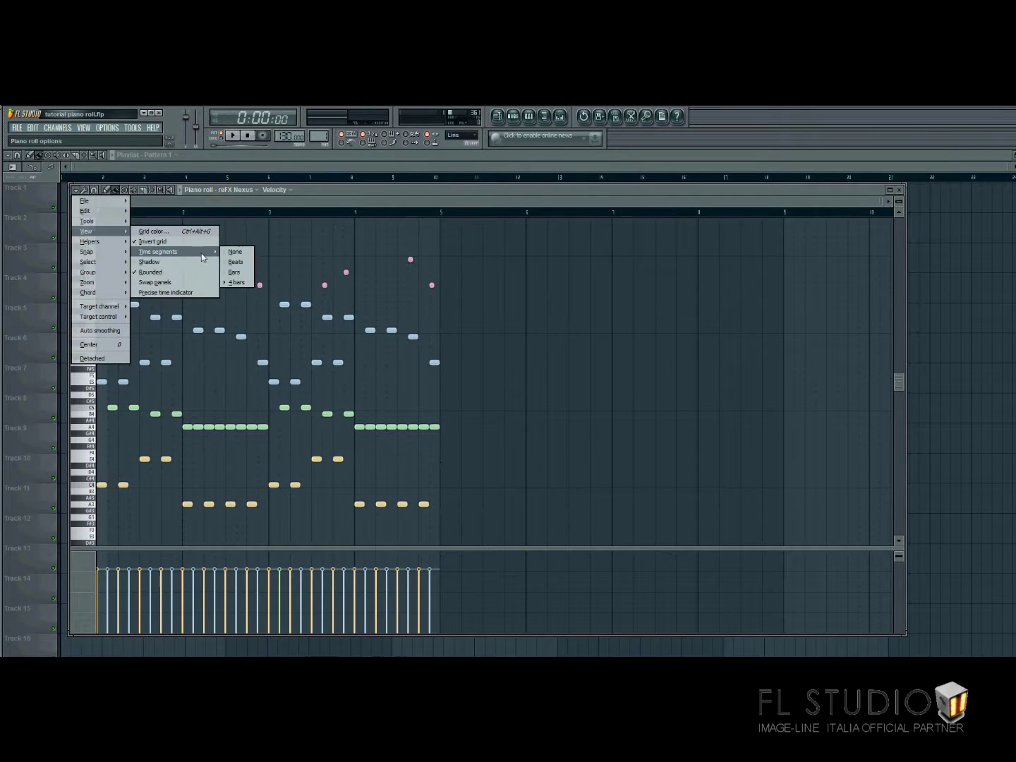
pyautogui.click(235, 274)
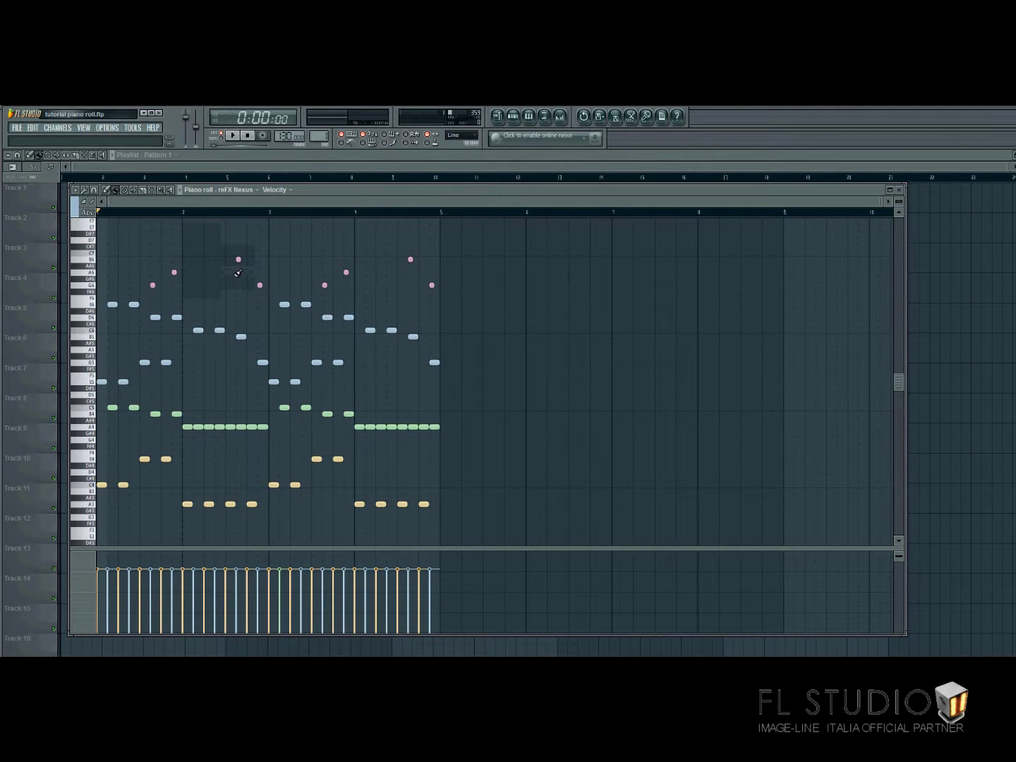
# Turn on the Shadow view option and inspect its effect on the B5 note up close
pyautogui.click(75, 189)
pyautogui.moveTo(86, 232)
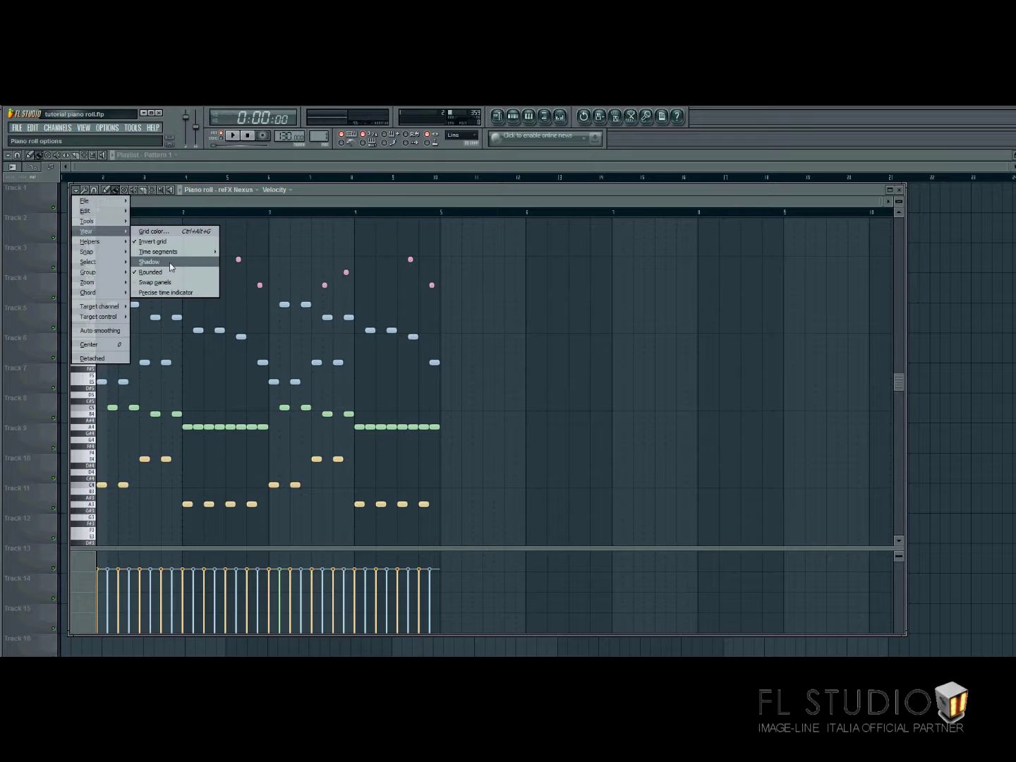
pyautogui.click(165, 190)
pyautogui.moveTo(232, 320); pyautogui.dragTo(260, 372)
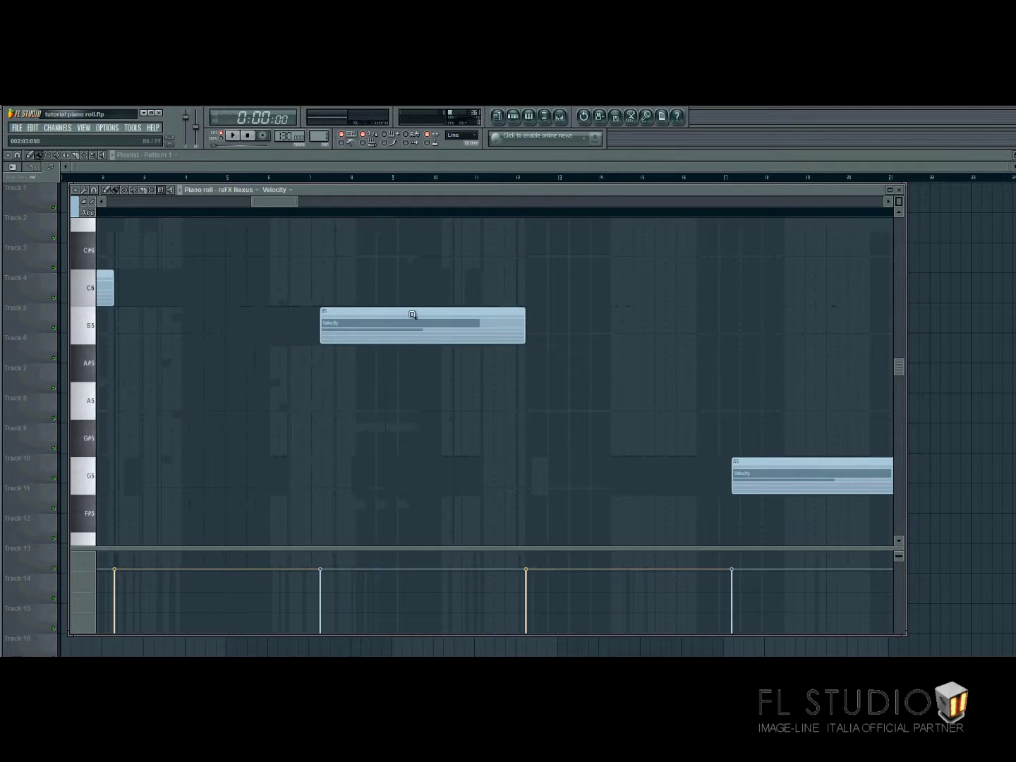
pyautogui.click(76, 189)
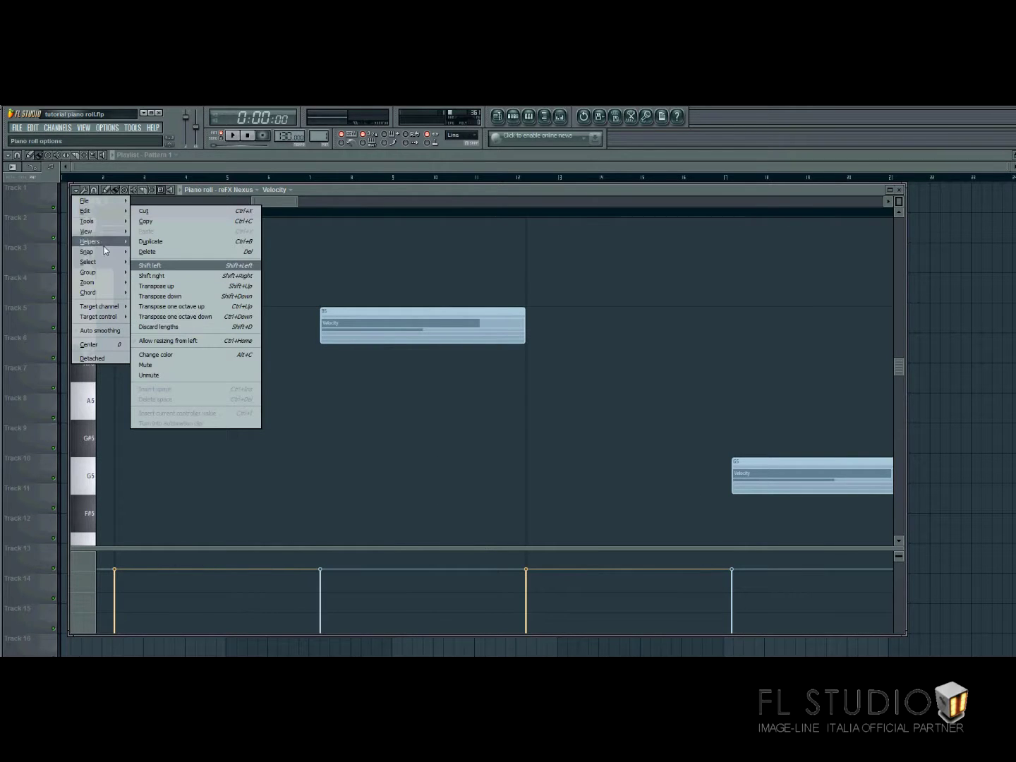
pyautogui.click(159, 263)
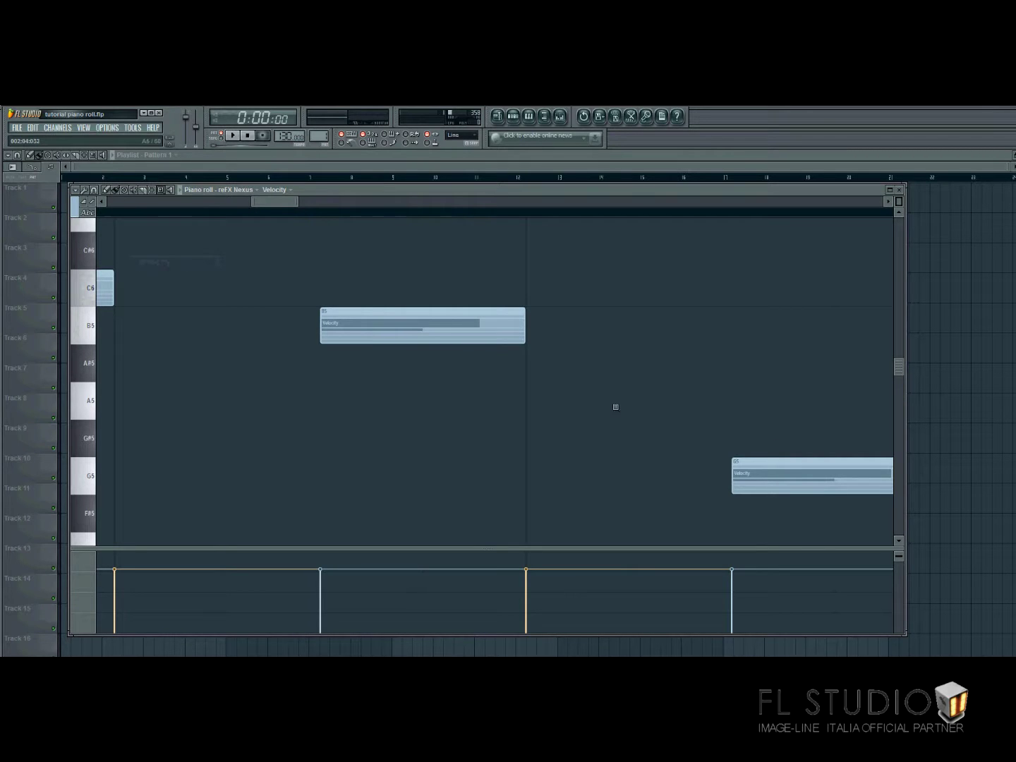
pyautogui.keyDown('ctrl'); pyautogui.rightClick(403, 324); pyautogui.keyUp('ctrl')
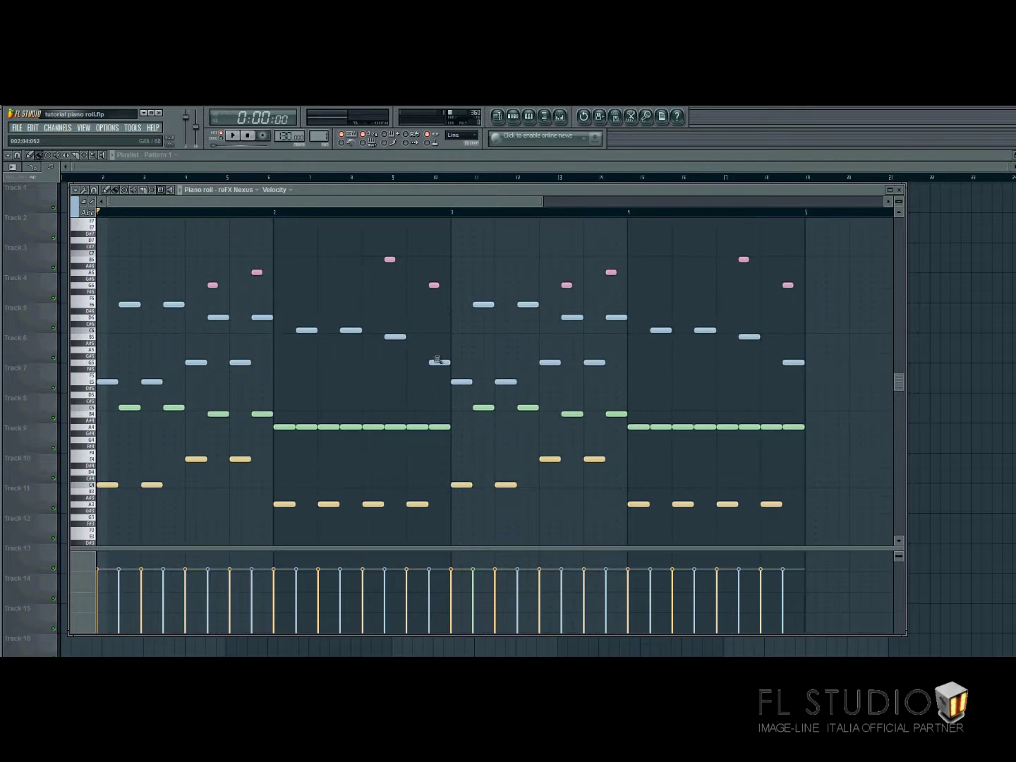
# Turn the Shadow view option back off for the piano roll notes
pyautogui.click(75, 190)
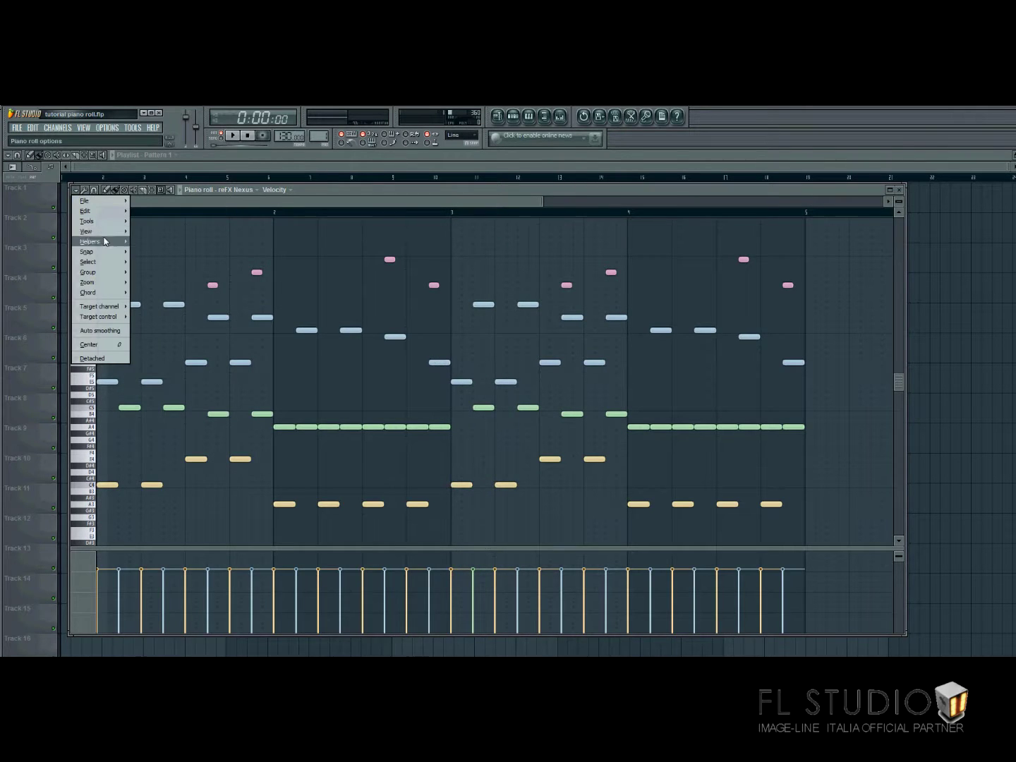
pyautogui.moveTo(99, 232)
pyautogui.click(161, 264)
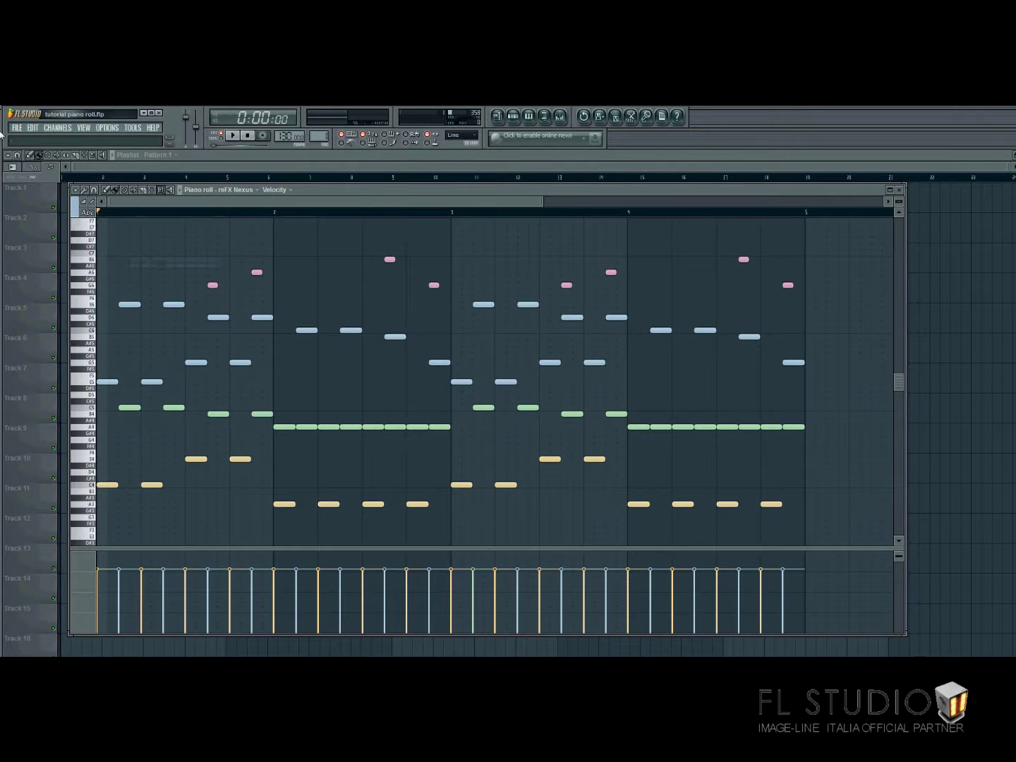
# Turn off the Rounded view option to give the piano roll notes square corners
pyautogui.click(75, 189)
pyautogui.moveTo(114, 264)
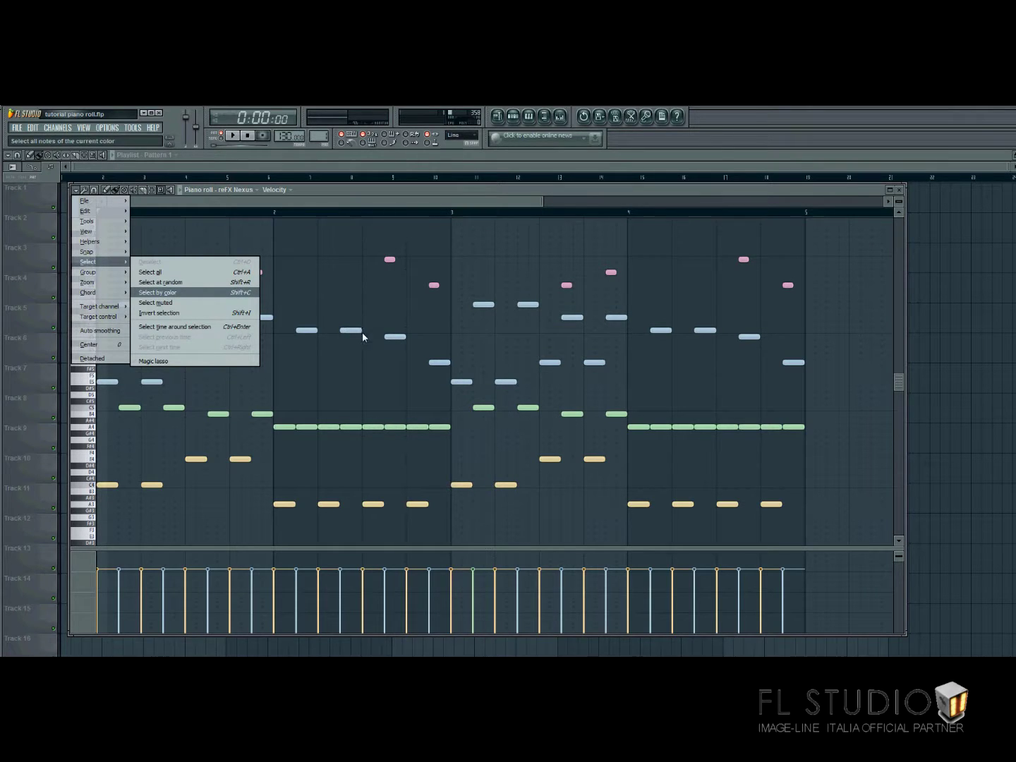
pyautogui.moveTo(114, 234)
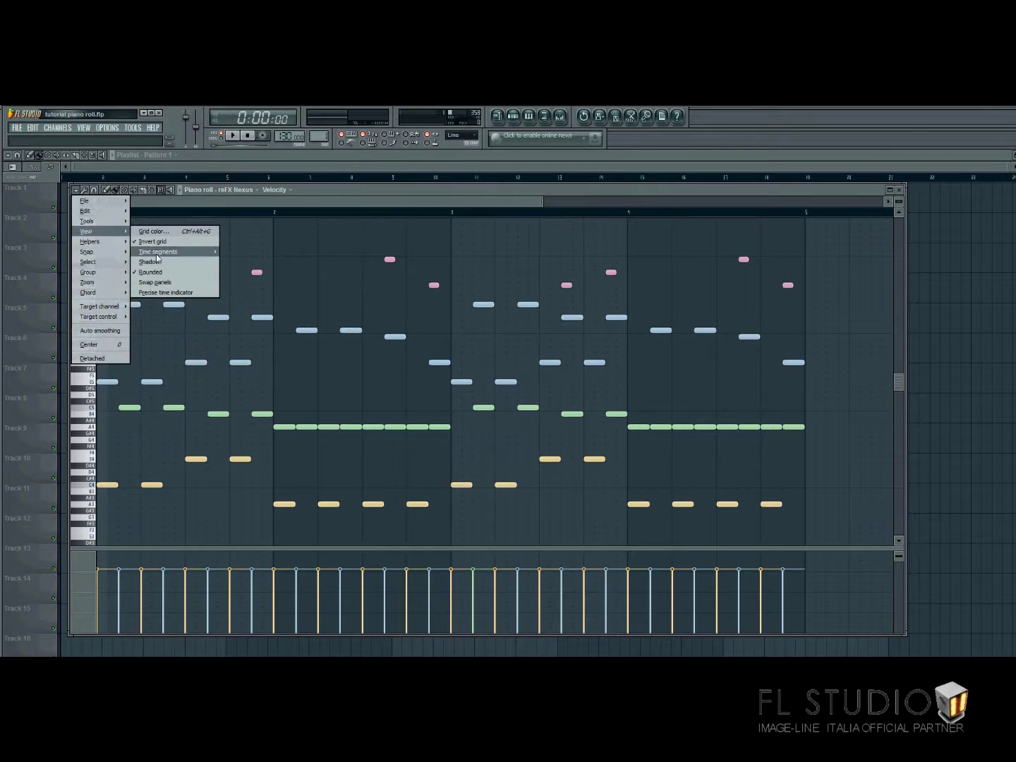
pyautogui.click(169, 274)
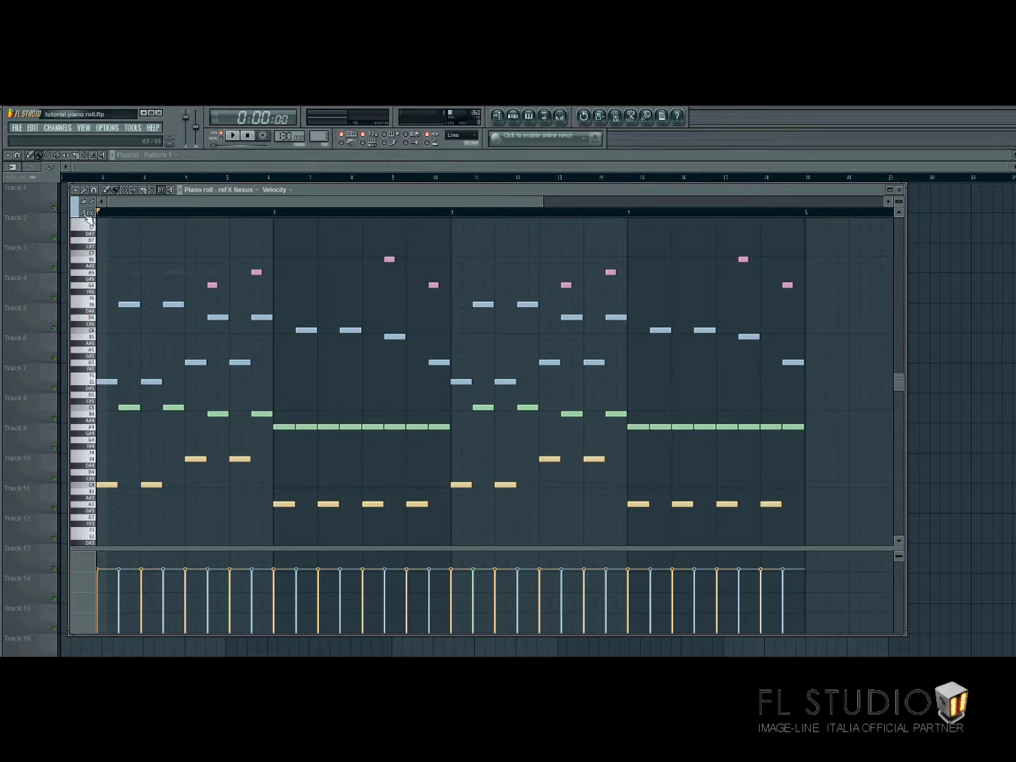
# Turn the Rounded view option back on for the piano roll notes
pyautogui.click(75, 189)
pyautogui.moveTo(111, 233)
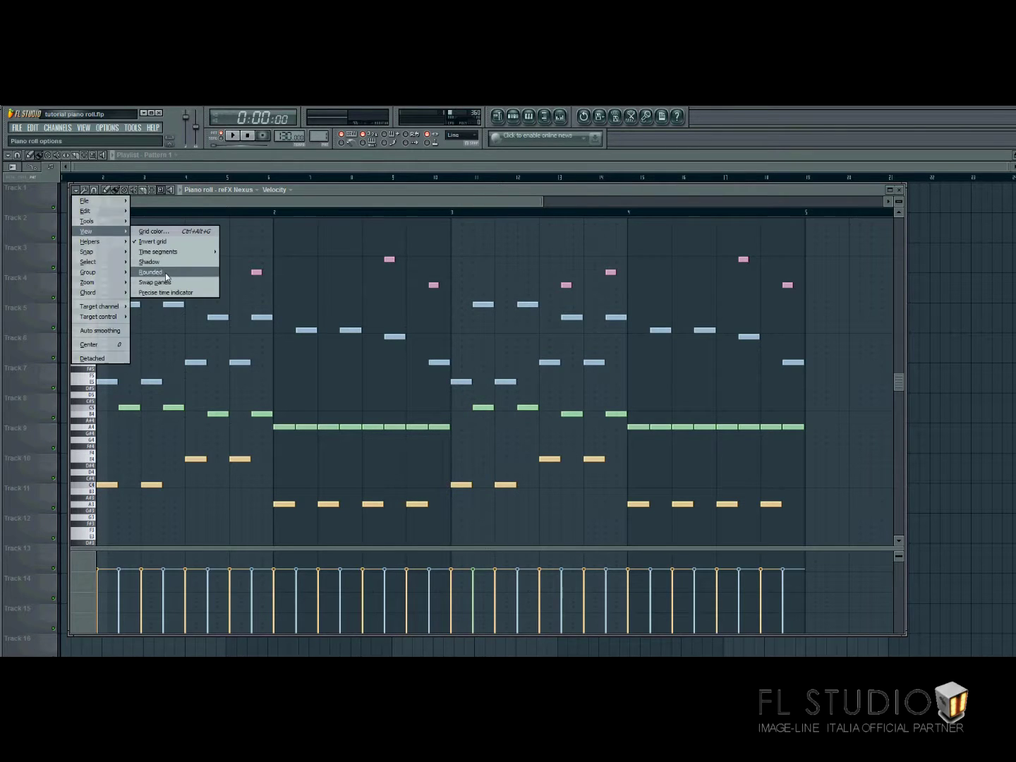
pyautogui.click(166, 274)
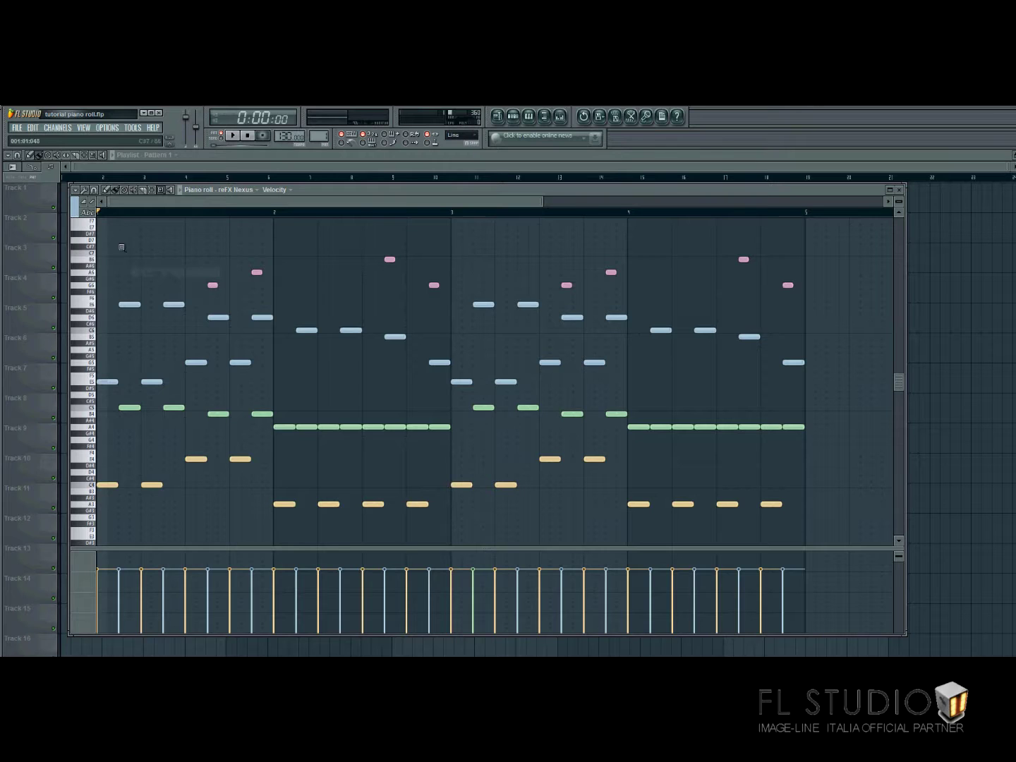
# Turn on the Swap panels view option to put the velocity lane above the notes, and turn it back off
pyautogui.click(76, 190)
pyautogui.moveTo(110, 232)
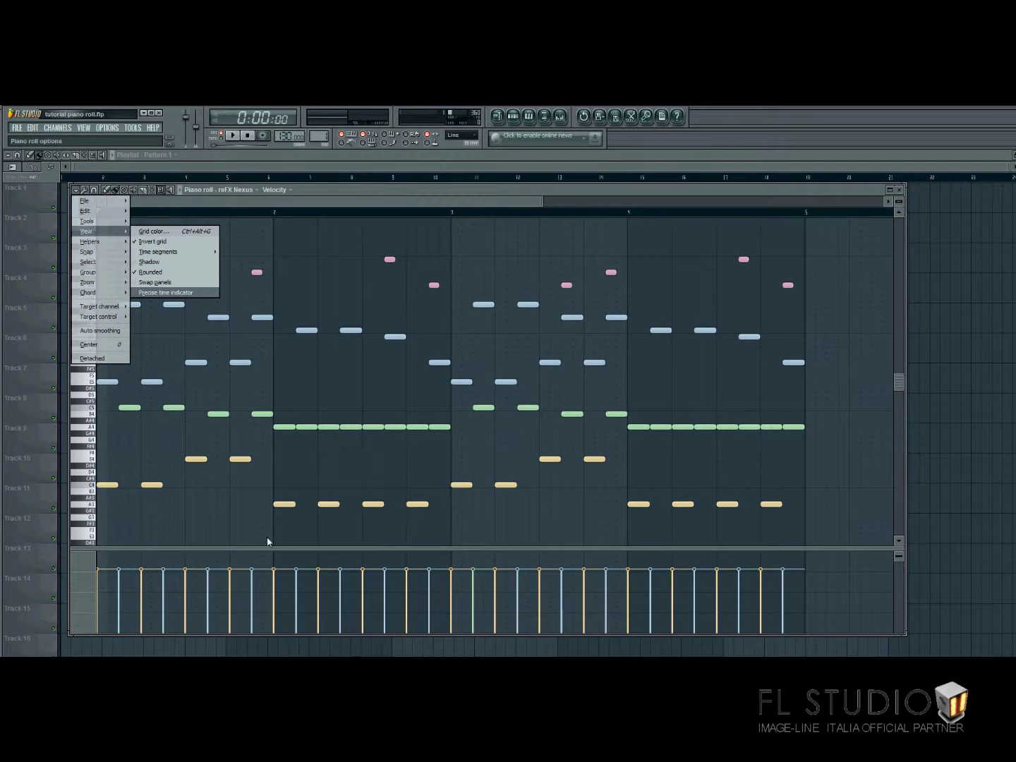
pyautogui.click(186, 283)
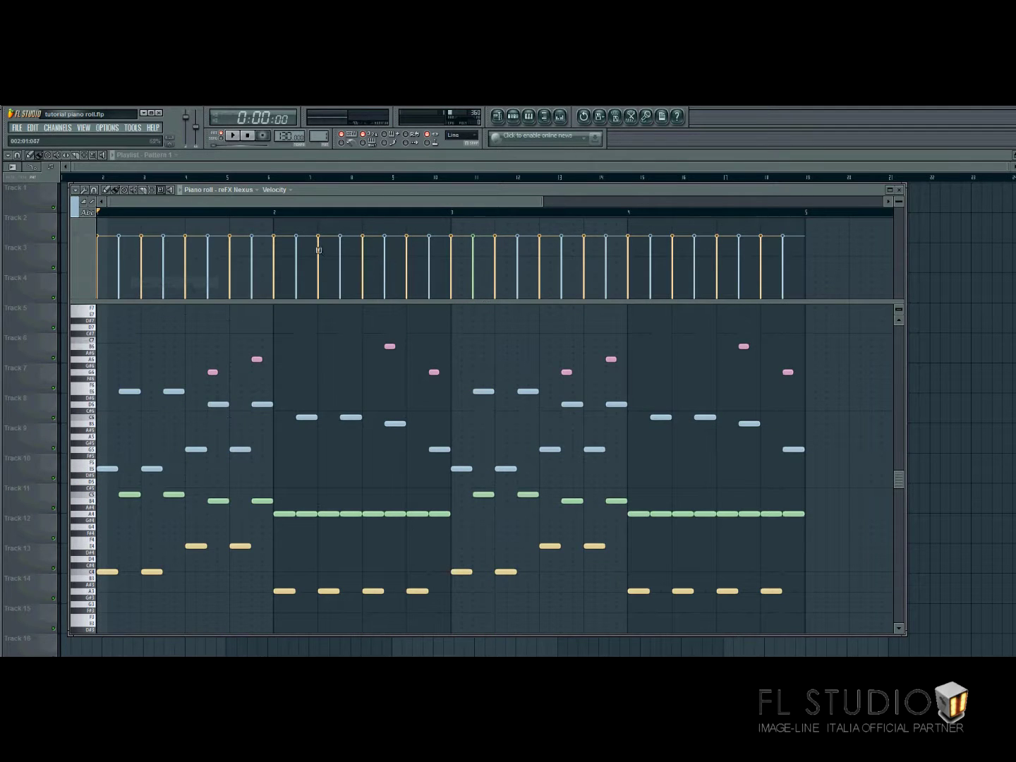
pyautogui.click(75, 191)
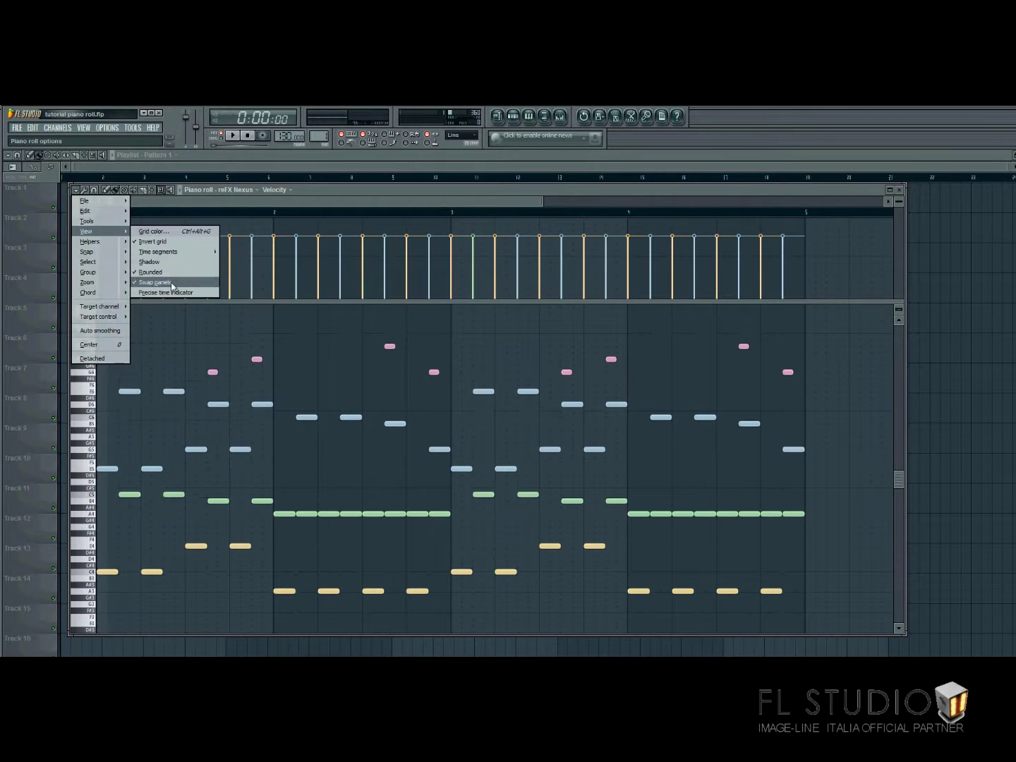
pyautogui.click(185, 286)
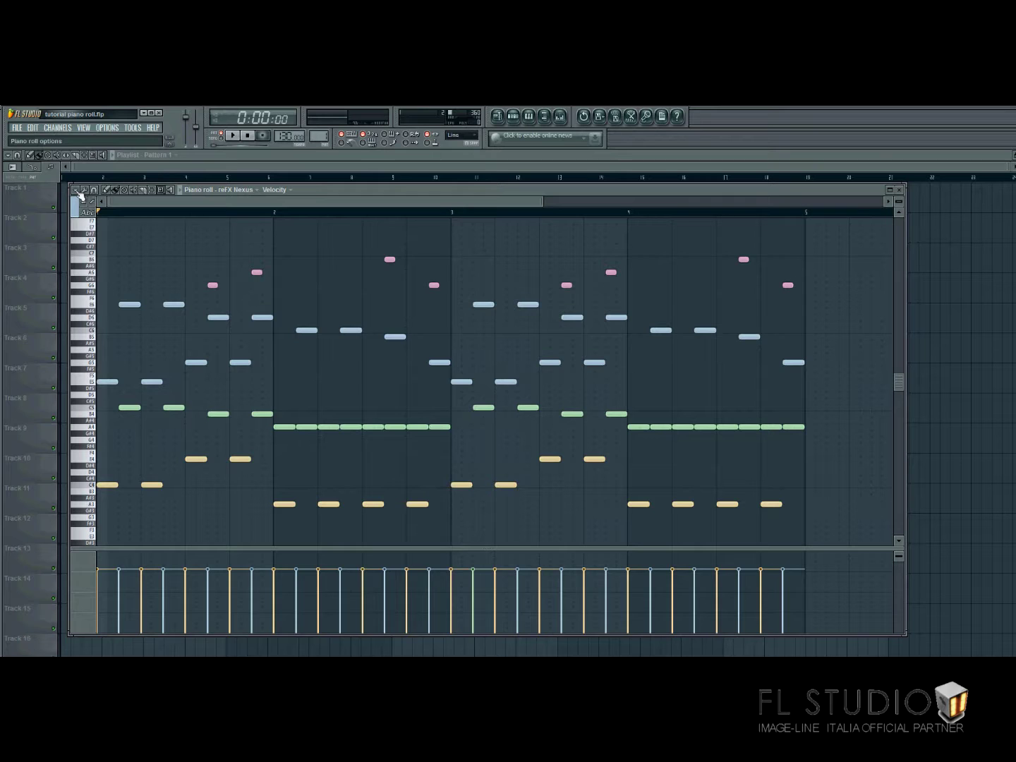
# Play the pattern briefly with the Precise time indicator off to examine the standard playback position marker, and stop playback
pyautogui.click(76, 191)
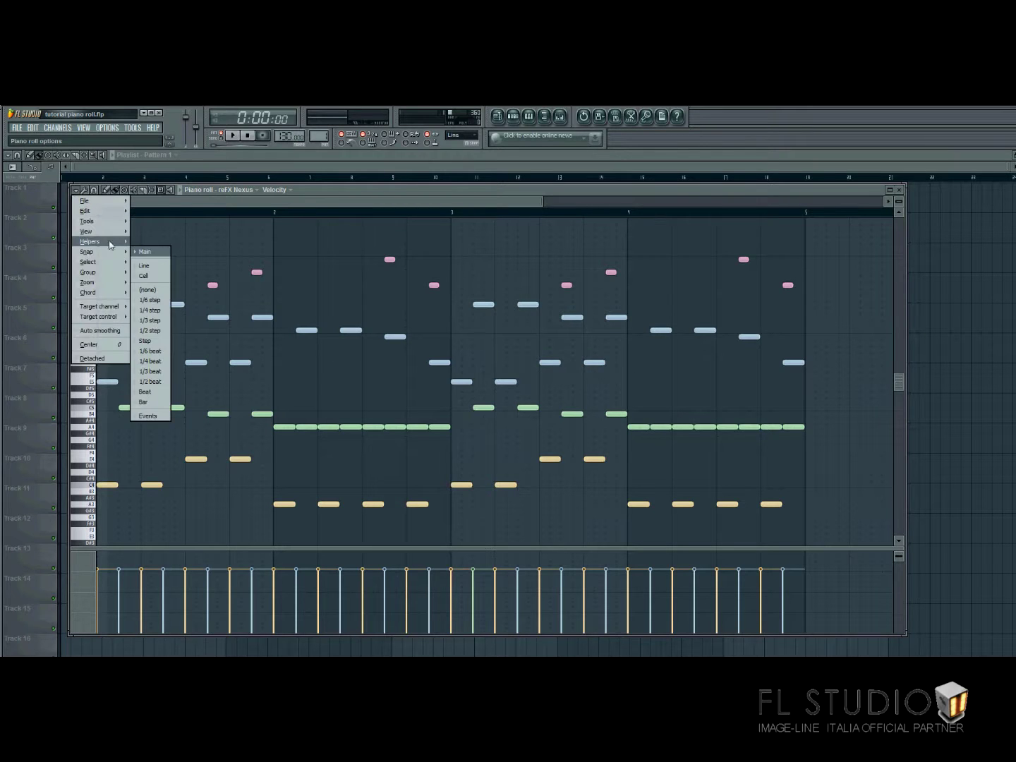
pyautogui.moveTo(99, 231)
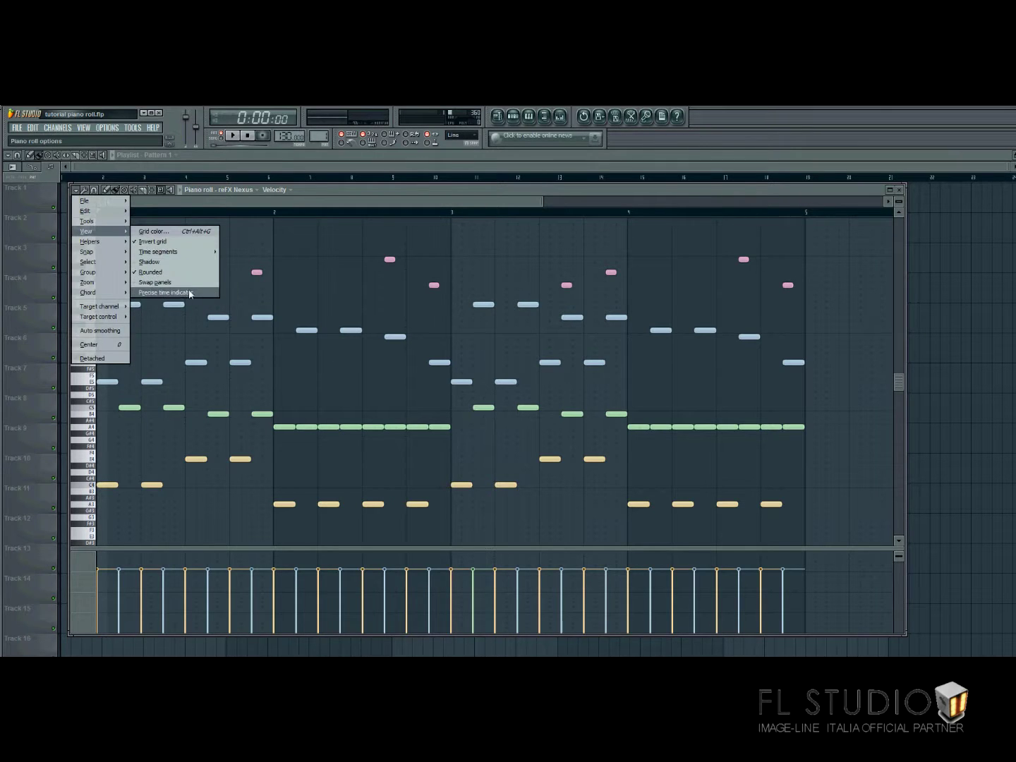
pyautogui.press('Escape')
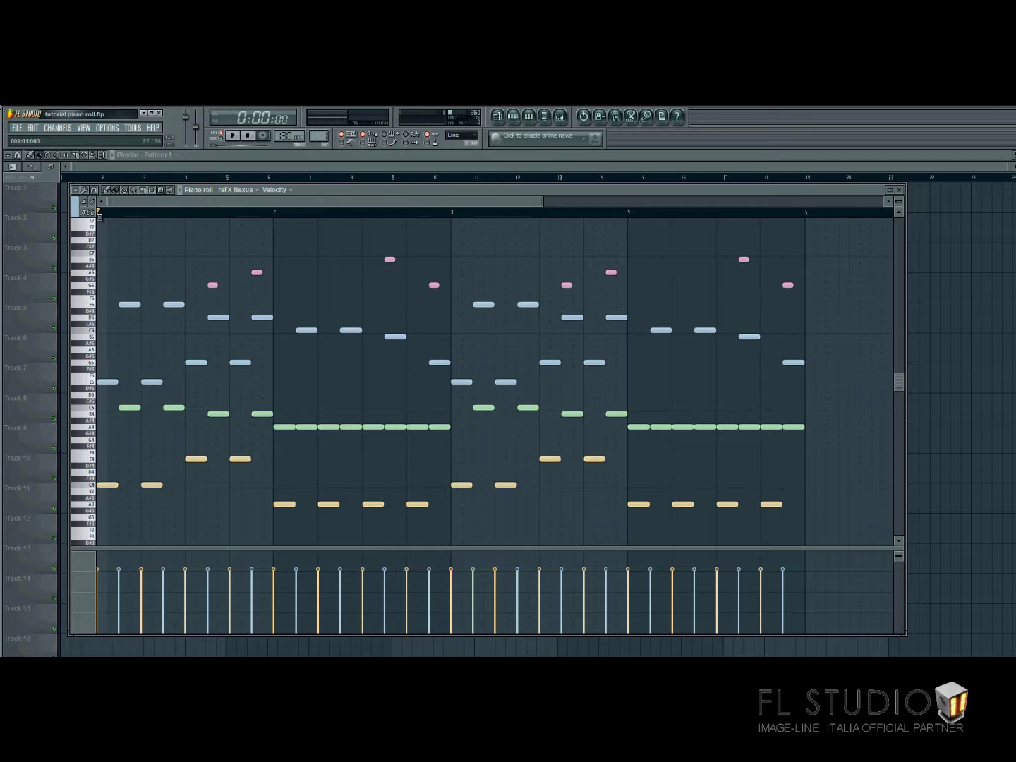
pyautogui.press('space')
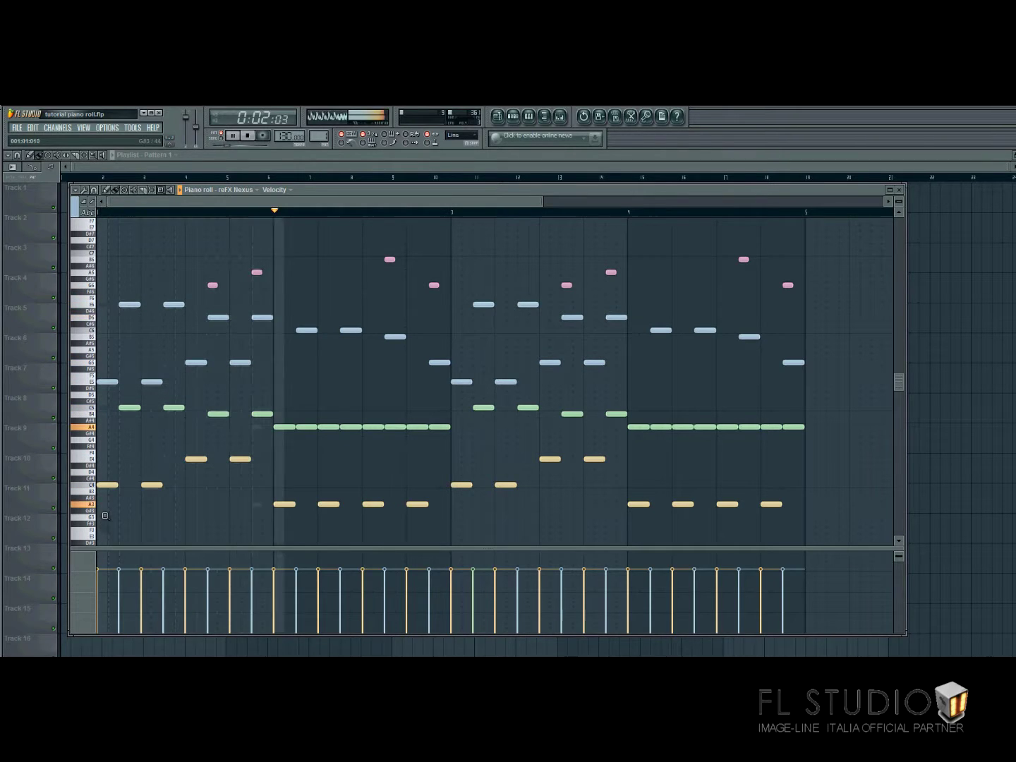
pyautogui.press('space')
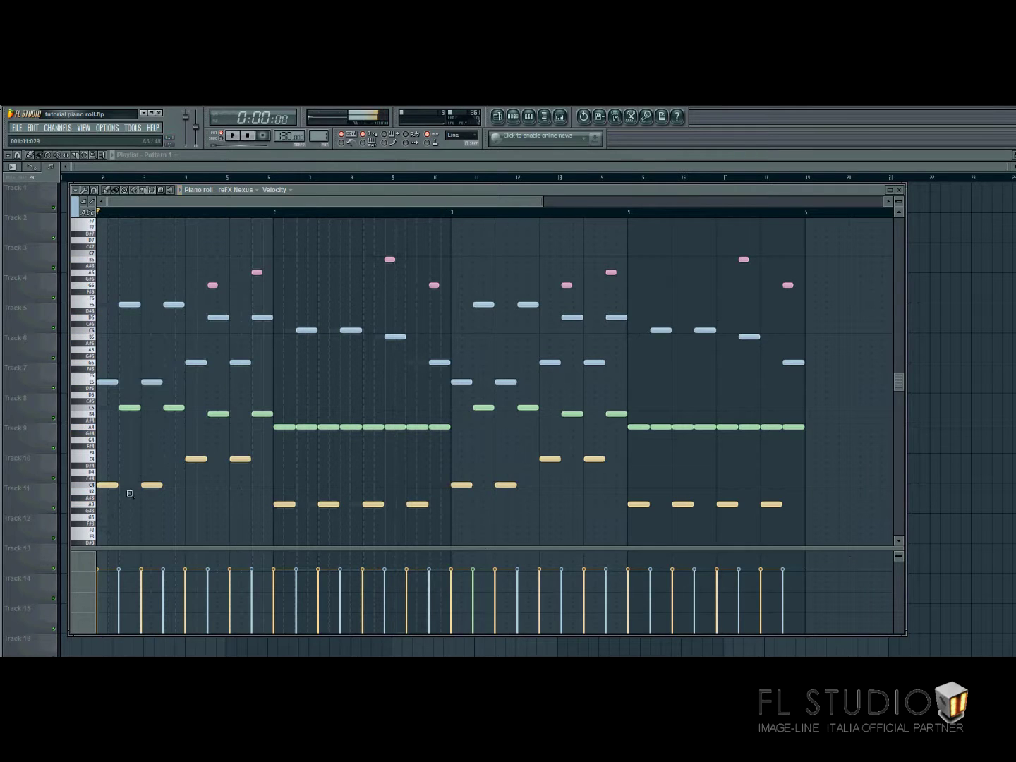
# Turn on the Precise time indicator view option and play the pattern briefly to check the playback line
pyautogui.click(76, 194)
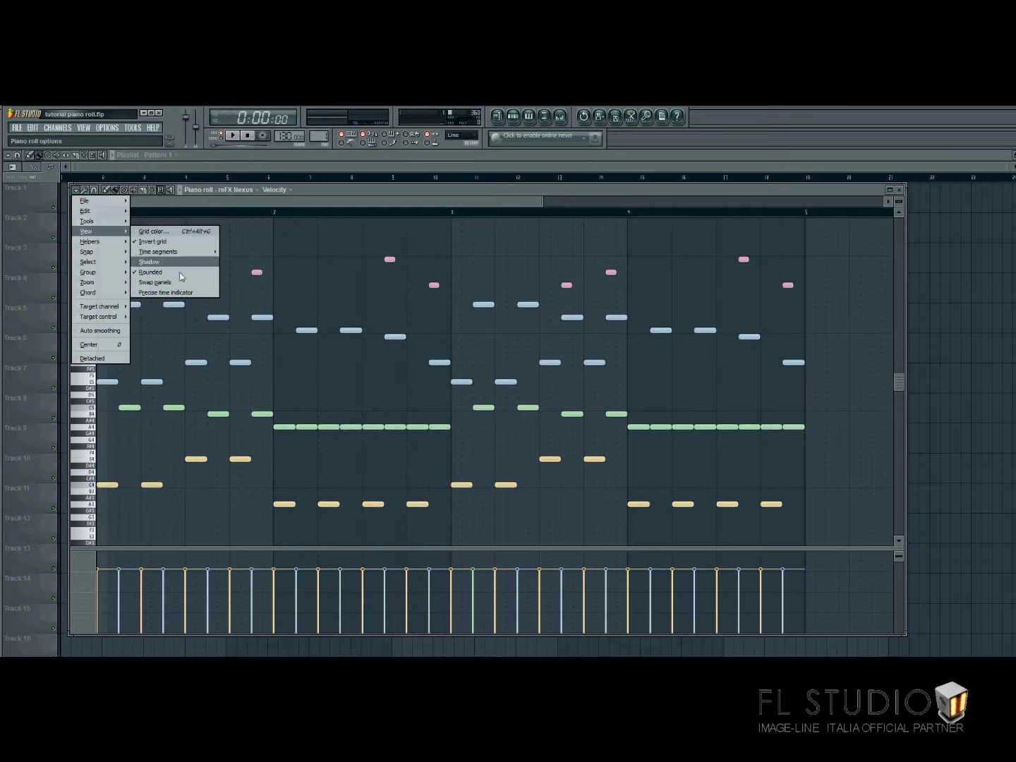
pyautogui.click(184, 293)
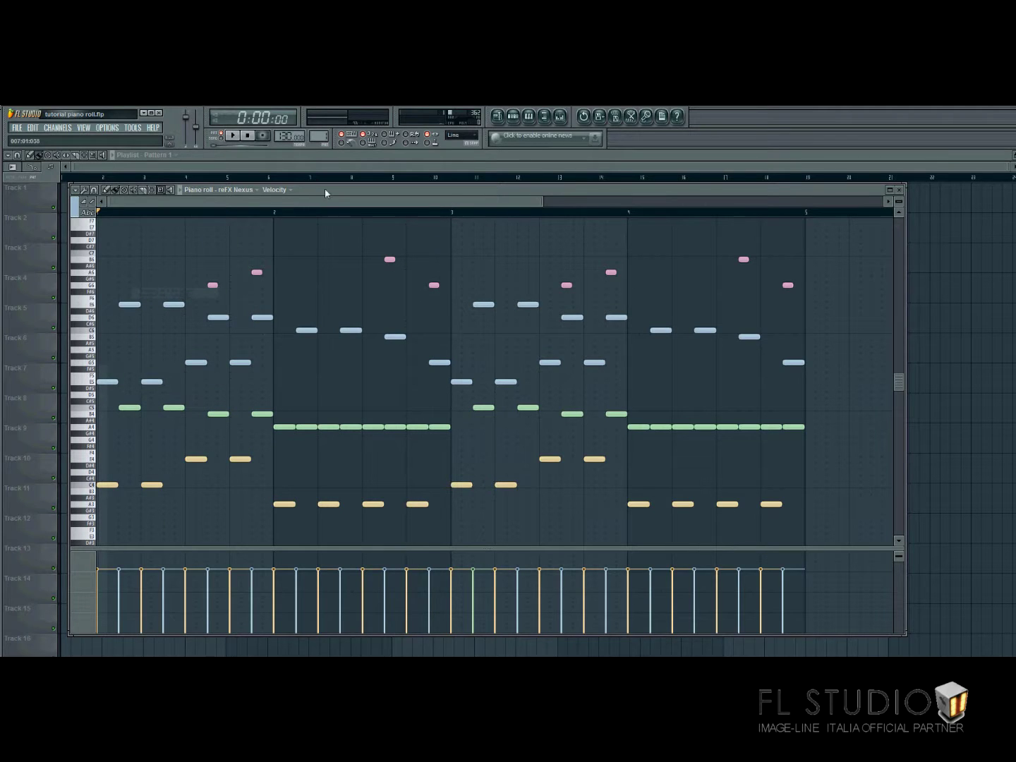
pyautogui.press('space')
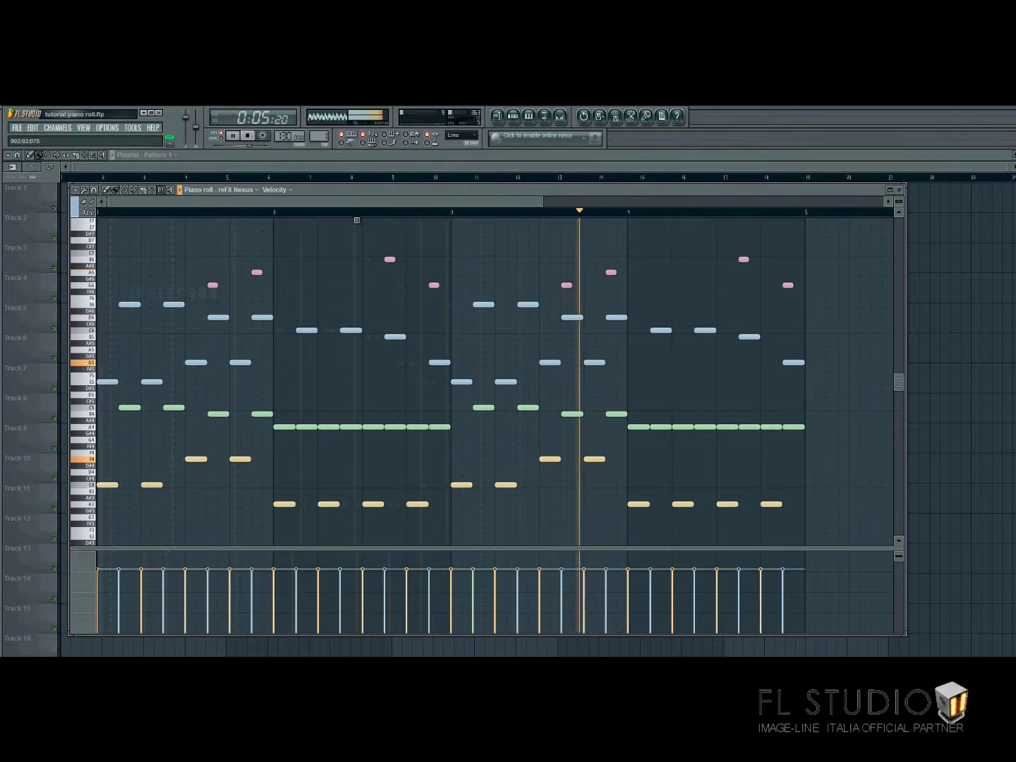
pyautogui.press('space')
# Turn the Precise time indicator view option back off for the piano roll
pyautogui.click(76, 189)
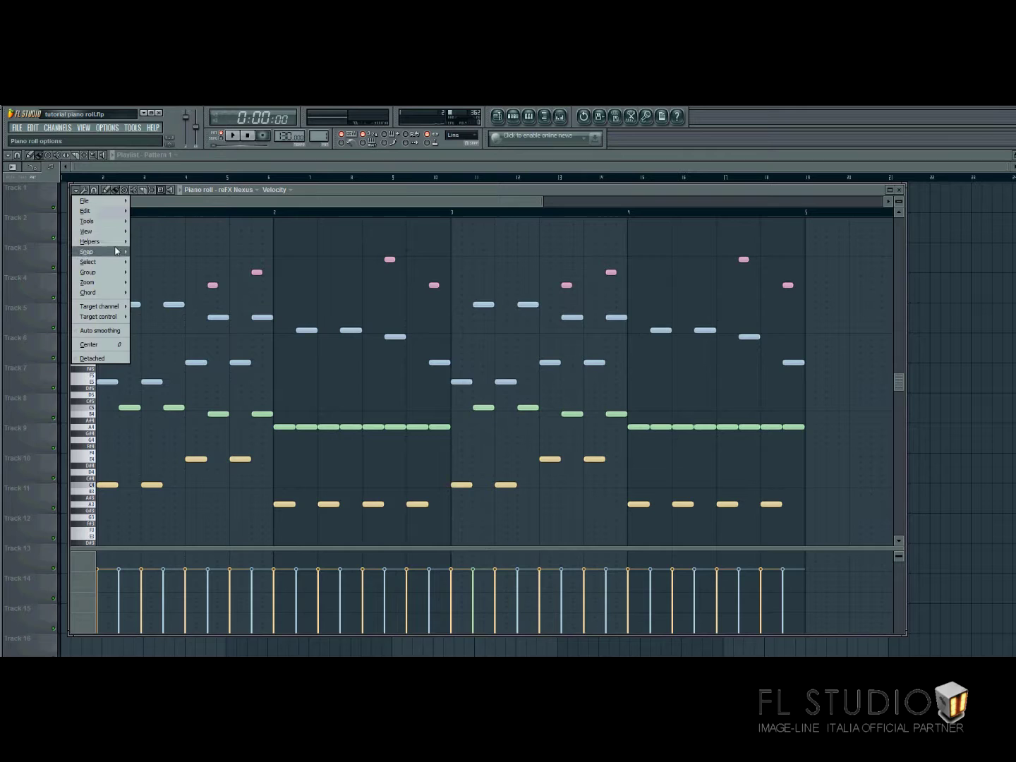
pyautogui.moveTo(117, 232)
pyautogui.click(165, 295)
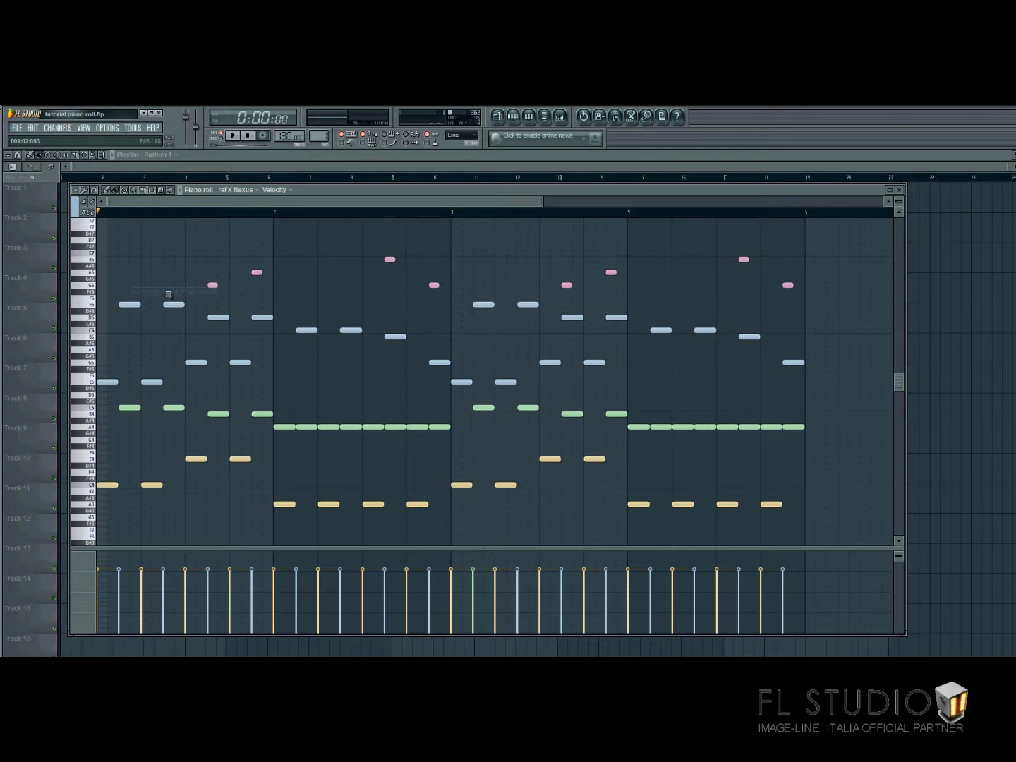
pyautogui.click(75, 190)
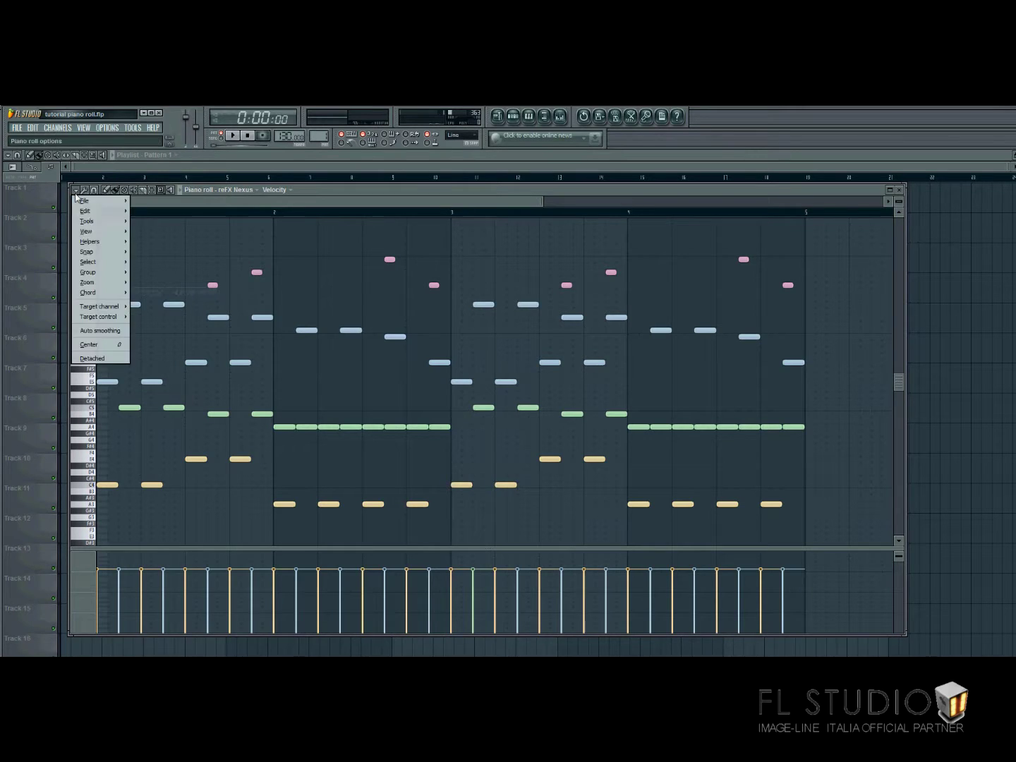
pyautogui.moveTo(118, 257)
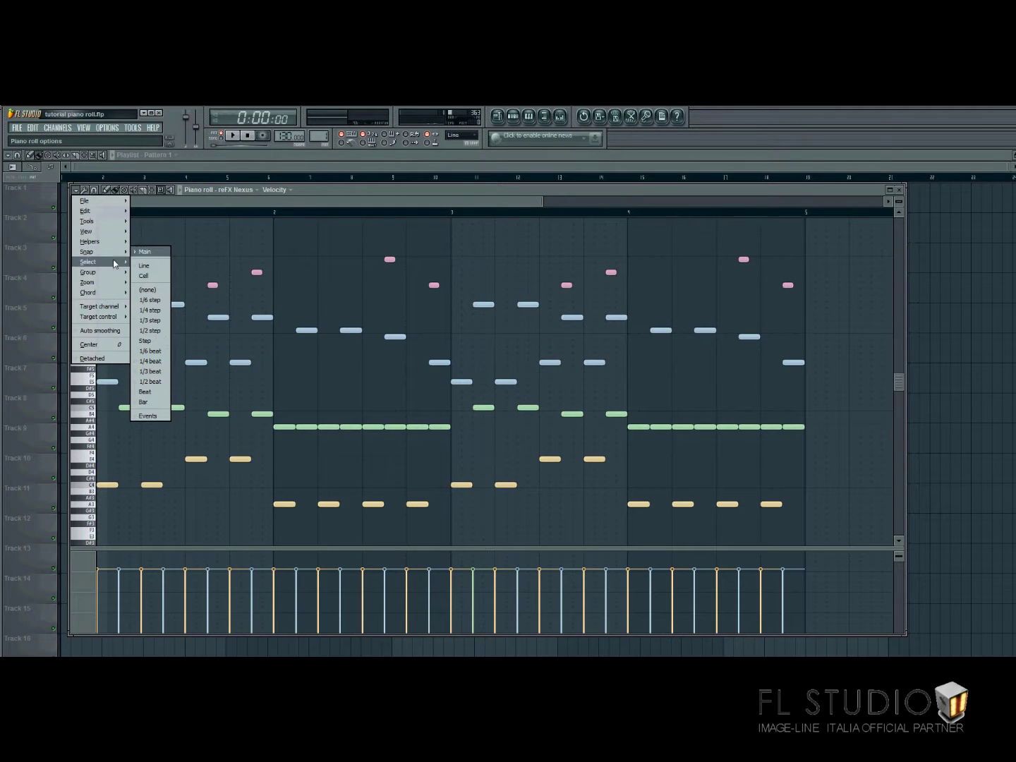
pyautogui.moveTo(117, 296)
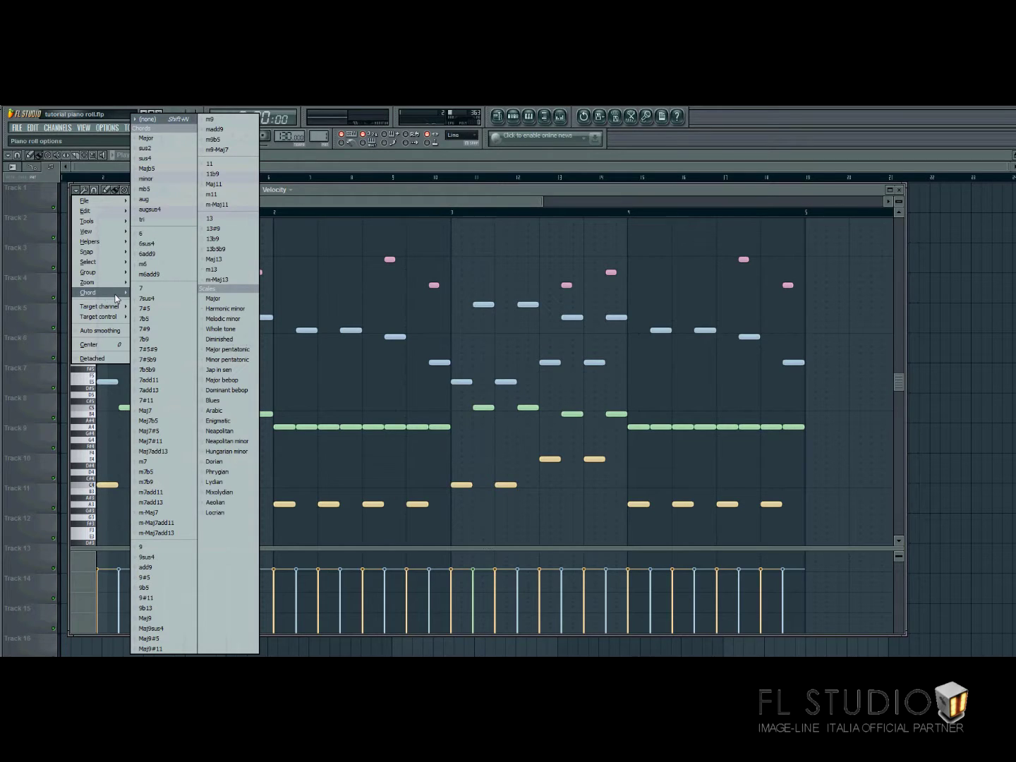
pyautogui.click(456, 194)
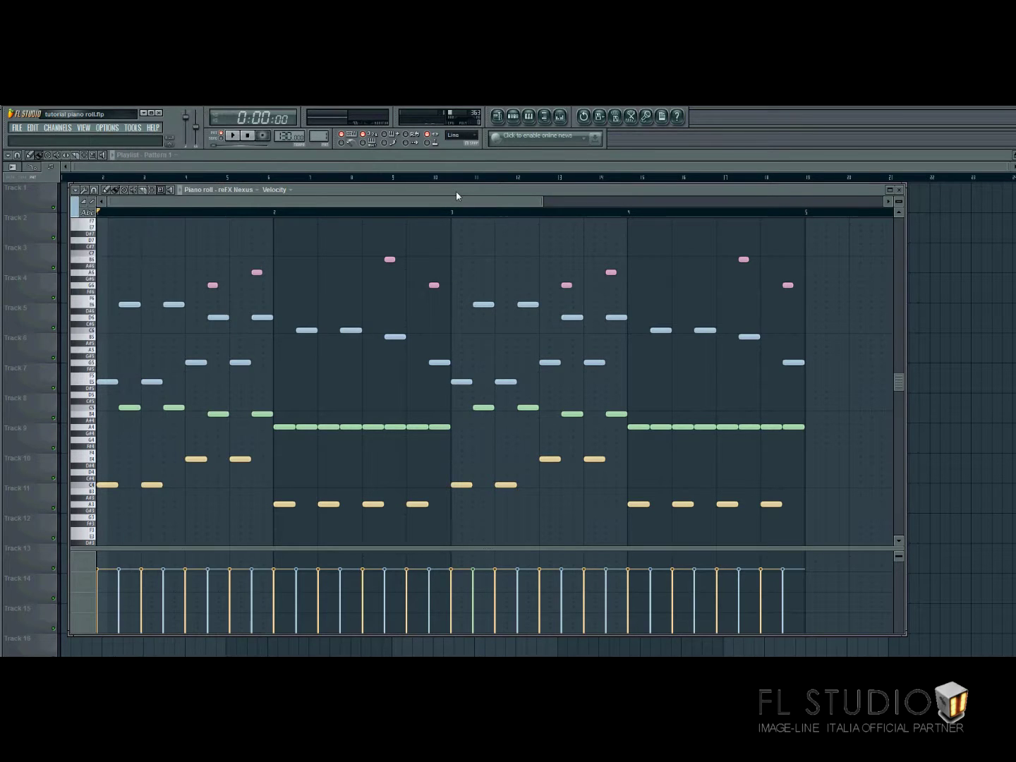